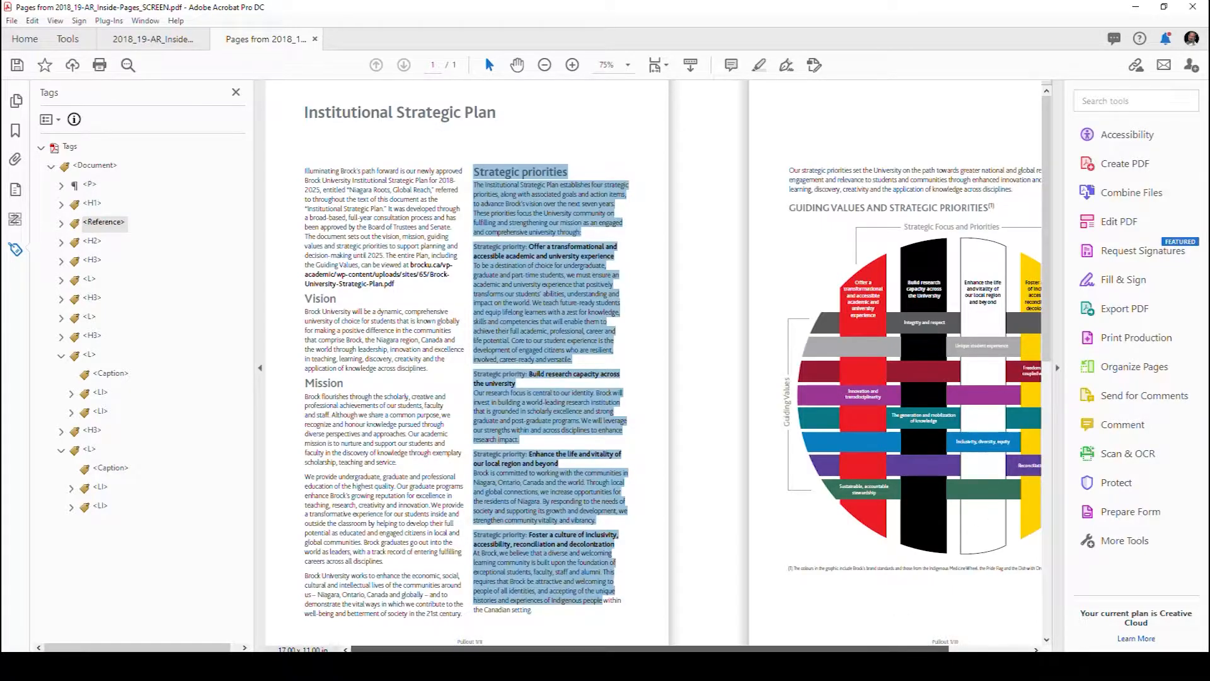
# Step: Examine the footnote about the graphic's colours beneath the strategic priorities graphic
pyautogui.moveTo(892, 648); pyautogui.dragTo(963, 648)
pyautogui.scroll(2, 932, 593)
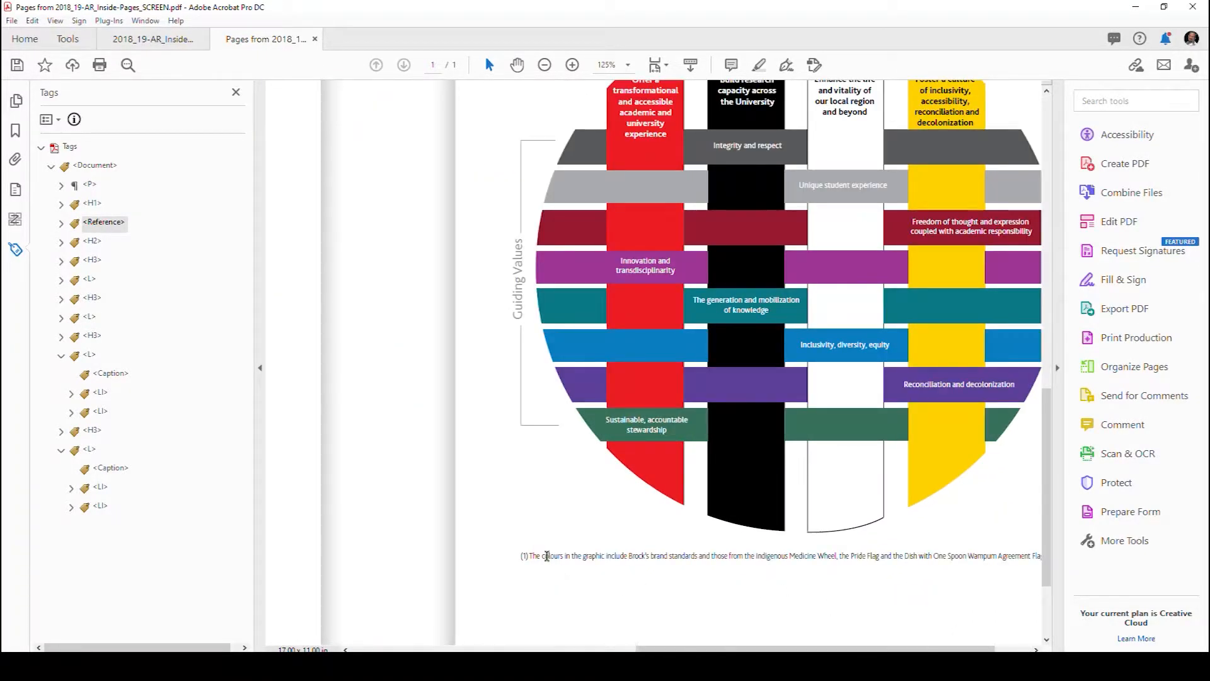
pyautogui.moveTo(546, 556); pyautogui.dragTo(930, 561)
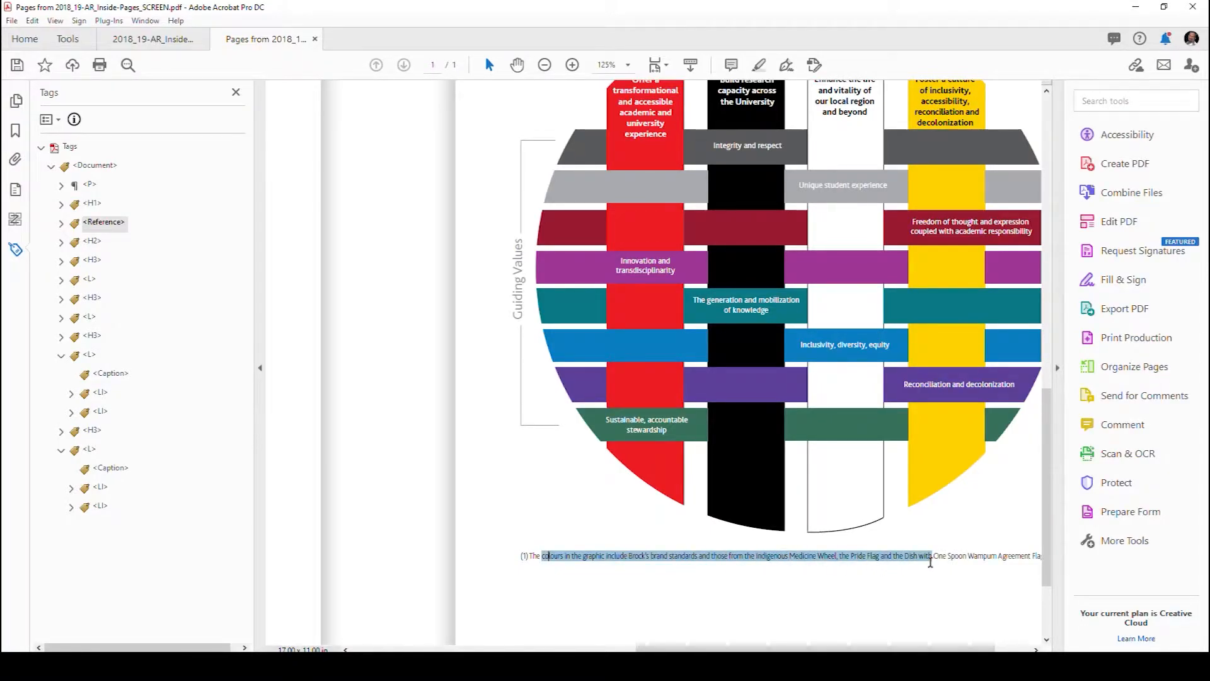
pyautogui.scroll(-1, 748, 583)
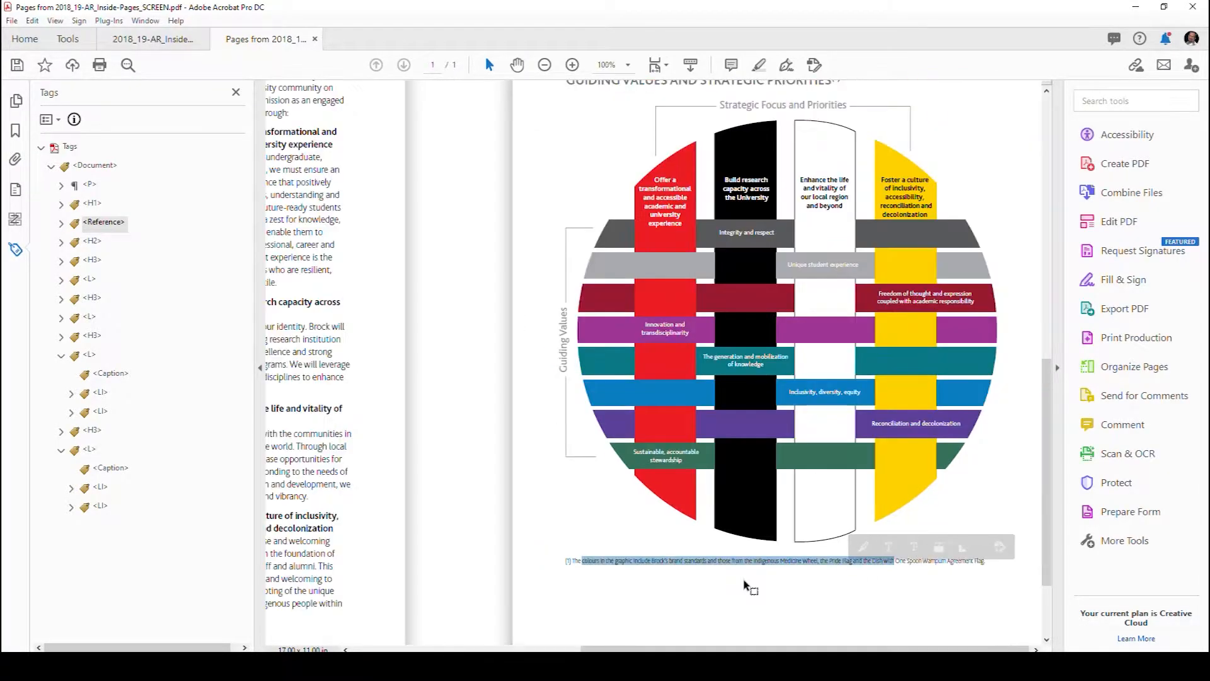
pyautogui.scroll(-1, 748, 583)
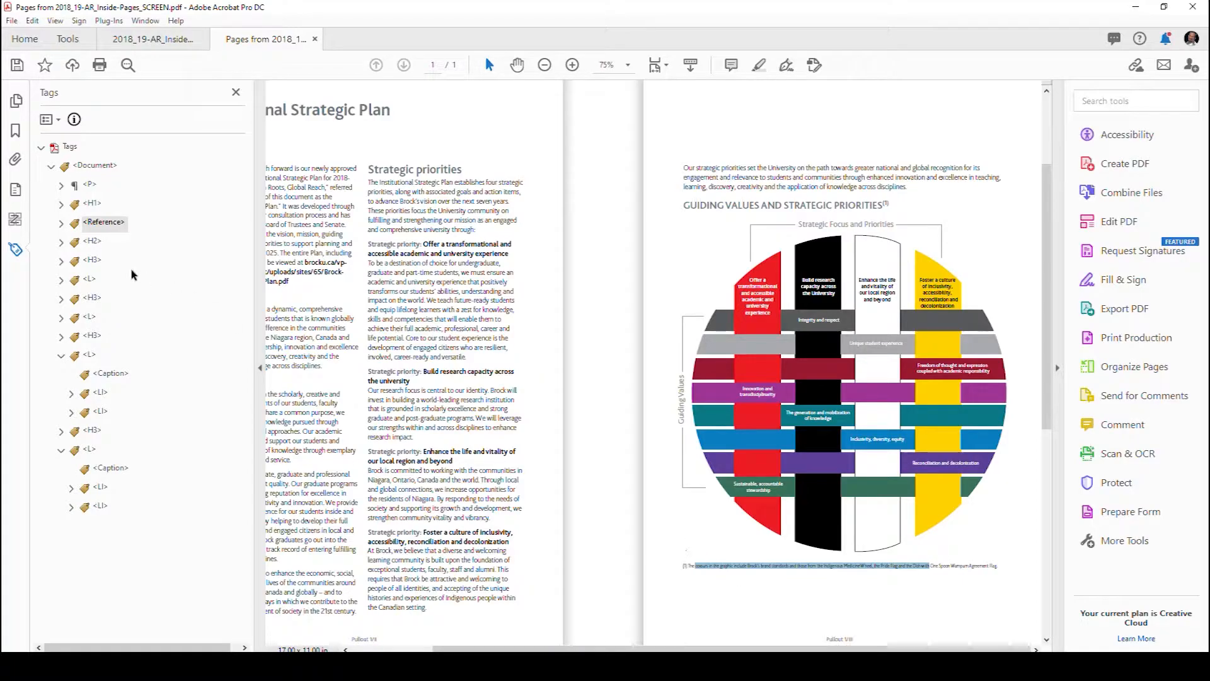
# Step: Compare the graphic's H1-tagged heading "Guiding Values and Strategic Priorities" with the page title "Institutional Strategic Plan" and the graphic's subheading
pyautogui.click(94, 204)
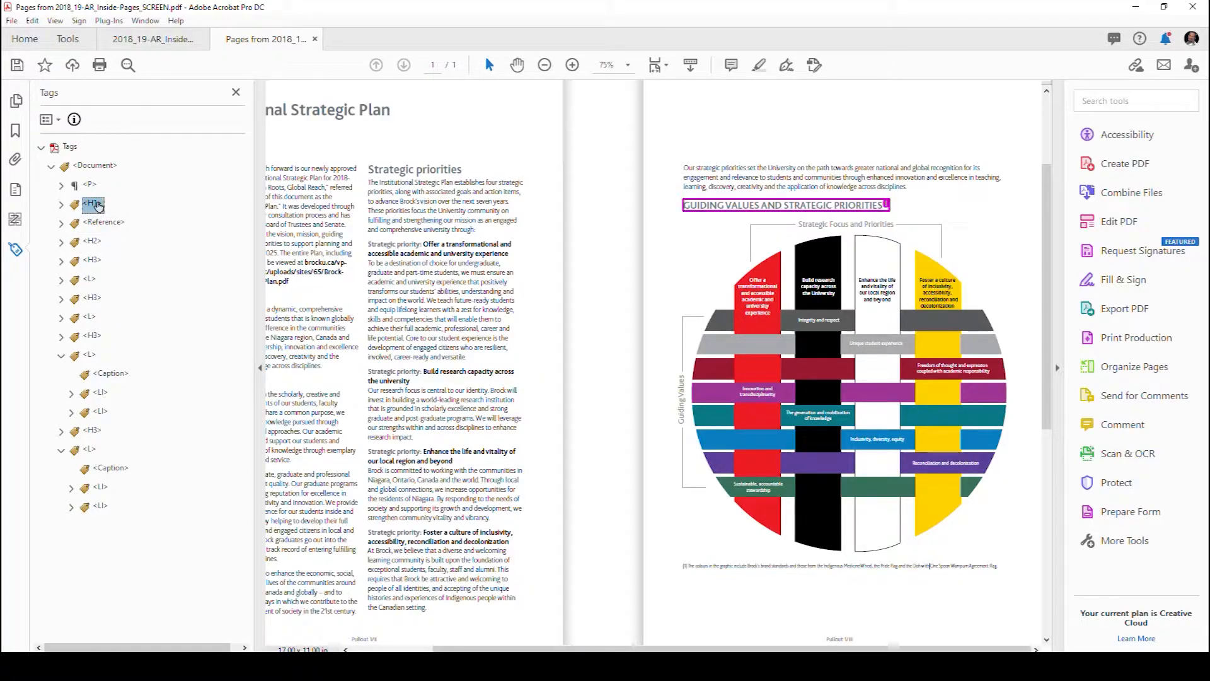
pyautogui.doubleClick(363, 109)
pyautogui.hscroll(-3, 365, 201)
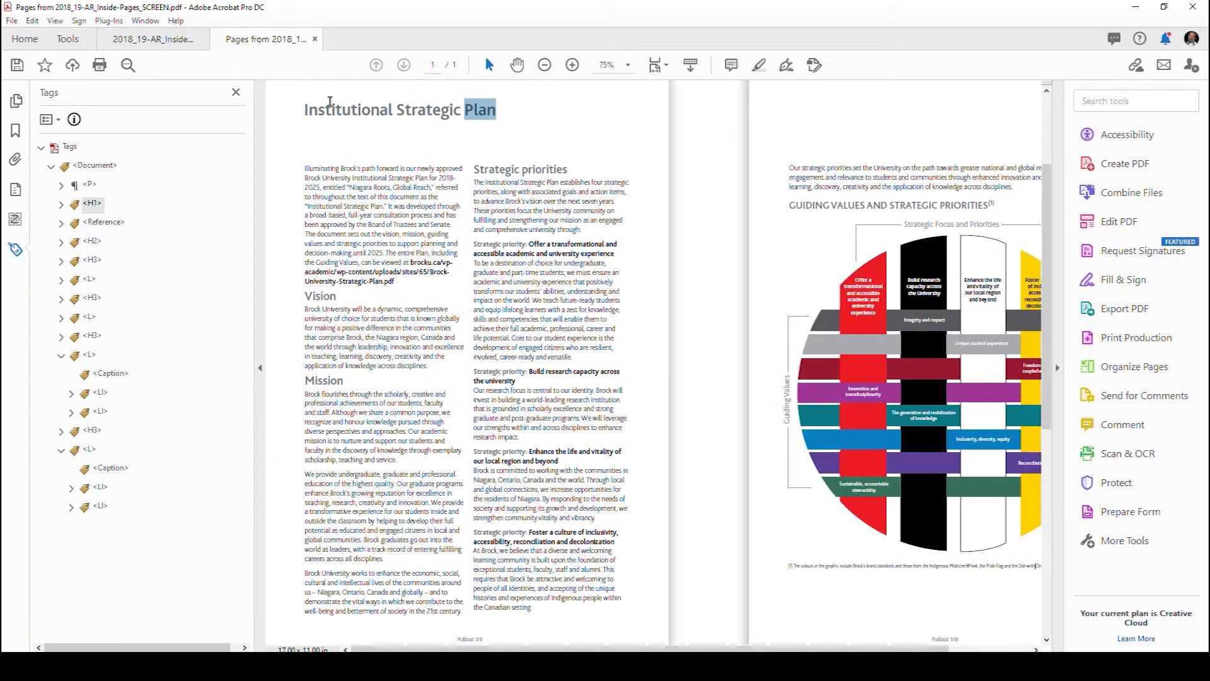
pyautogui.tripleClick(329, 102)
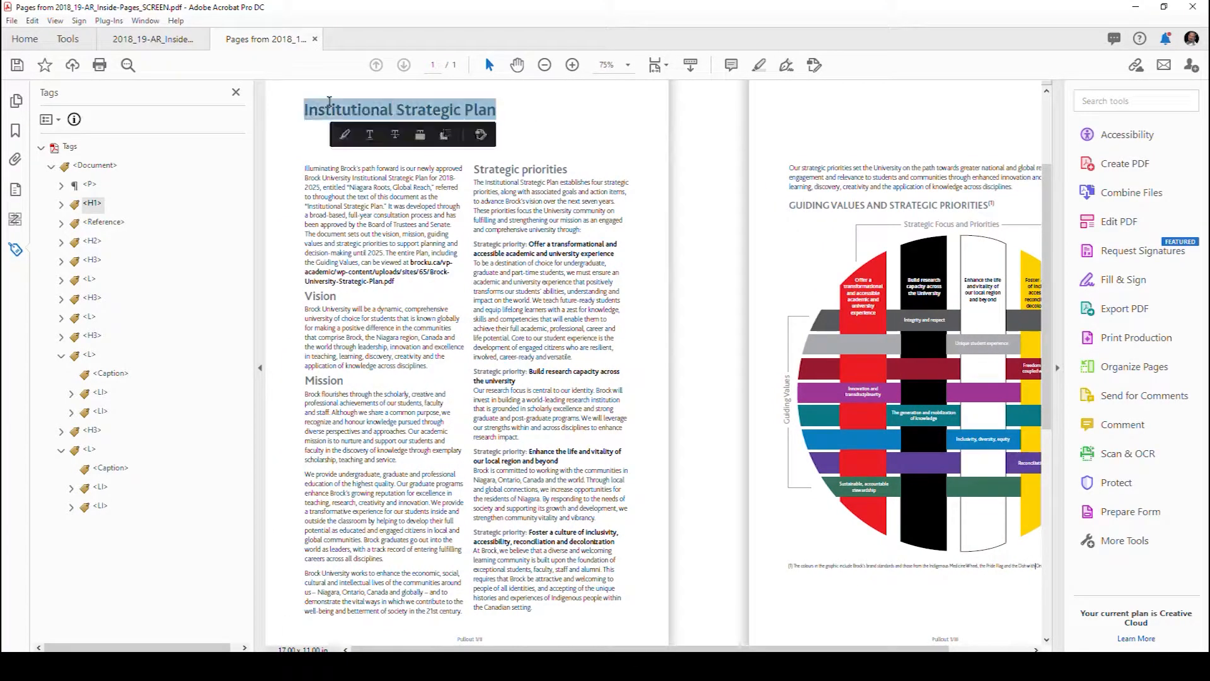
pyautogui.tripleClick(823, 205)
pyautogui.doubleClick(963, 224)
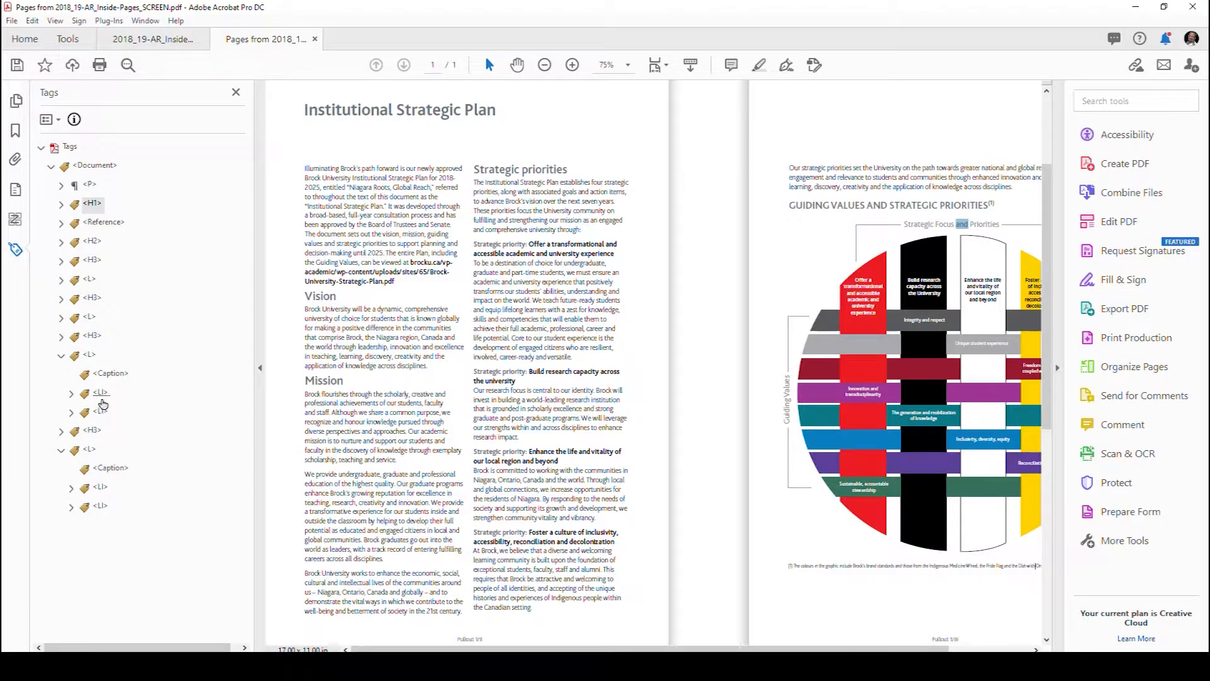
pyautogui.rightClick(94, 204)
pyautogui.click(136, 534)
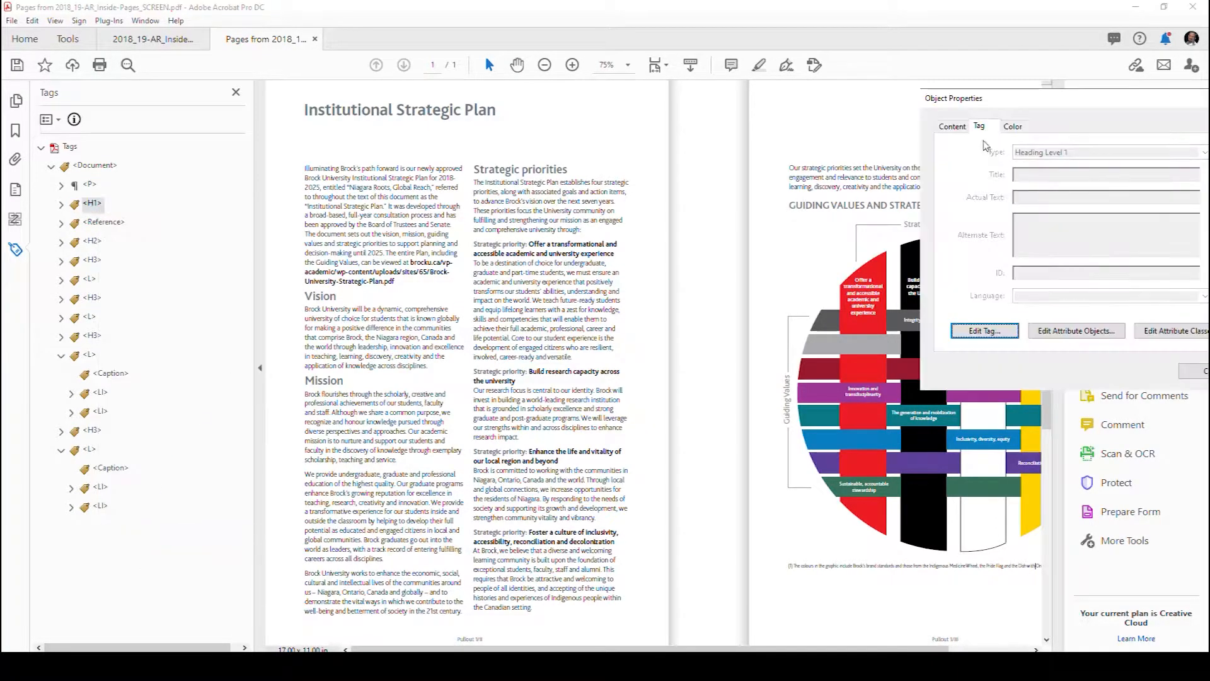
pyautogui.click(1193, 371)
pyautogui.rightClick(95, 207)
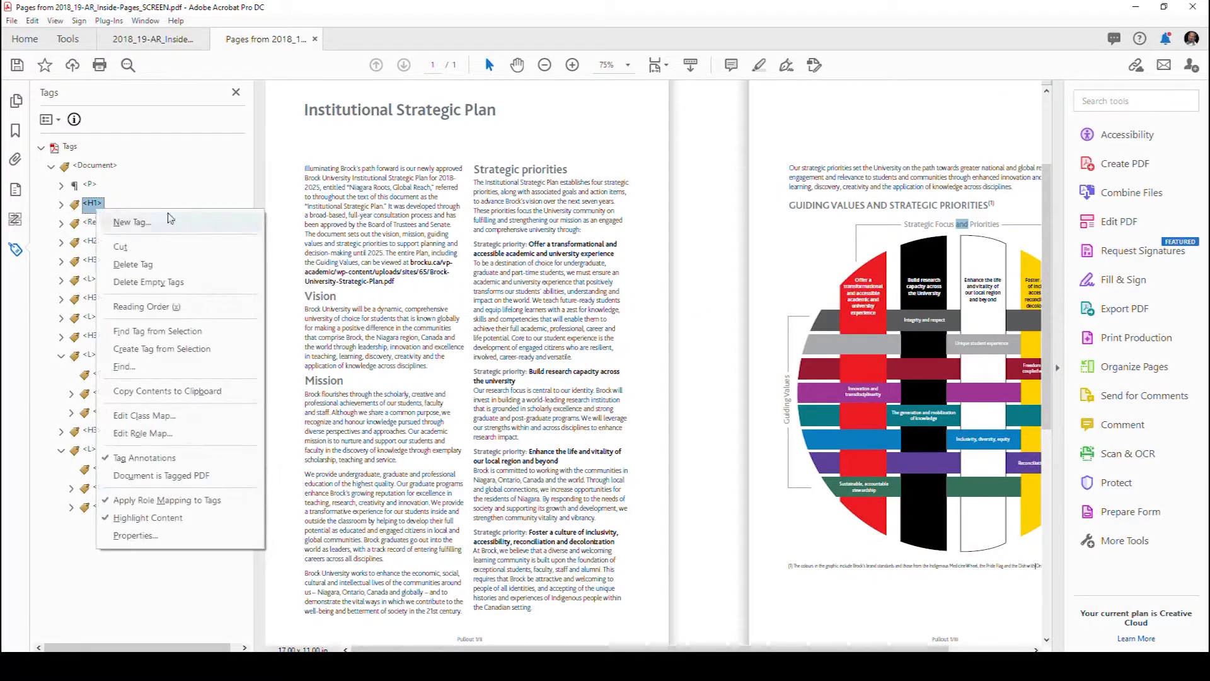
pyautogui.click(776, 304)
# Step: Change the tag type of the "Guiding Values and Strategic Priorities" heading to Heading Level 2
pyautogui.rightClick(95, 205)
pyautogui.click(167, 504)
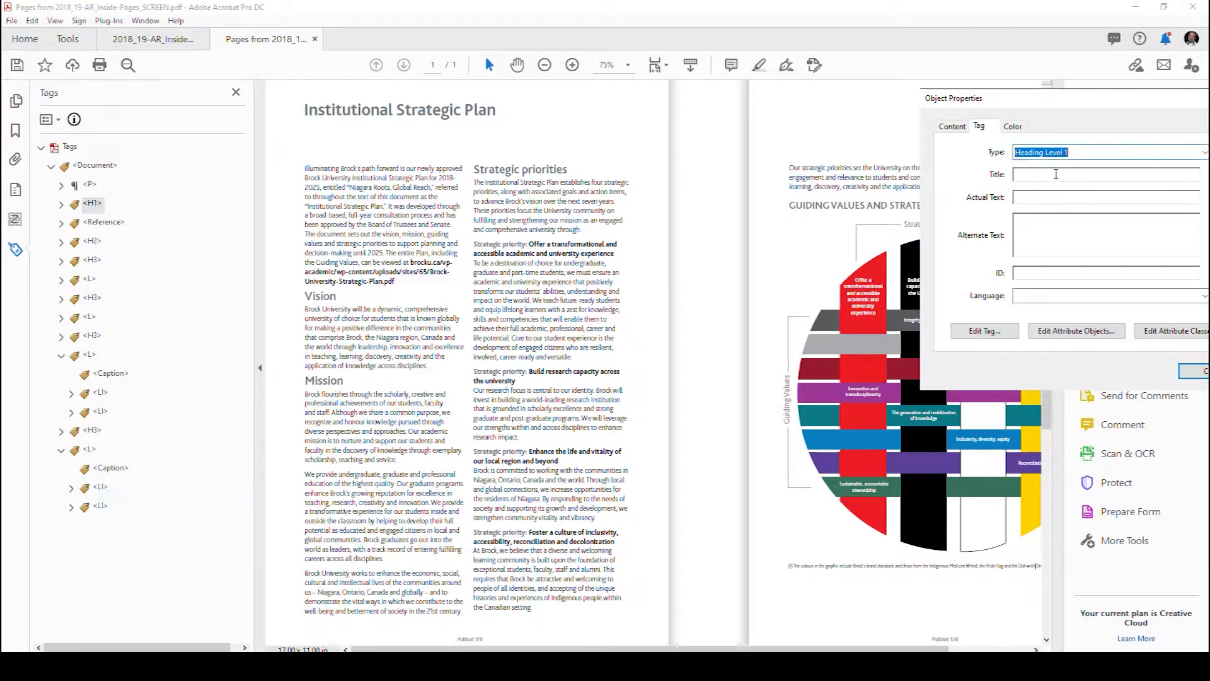
pyautogui.click(1079, 152)
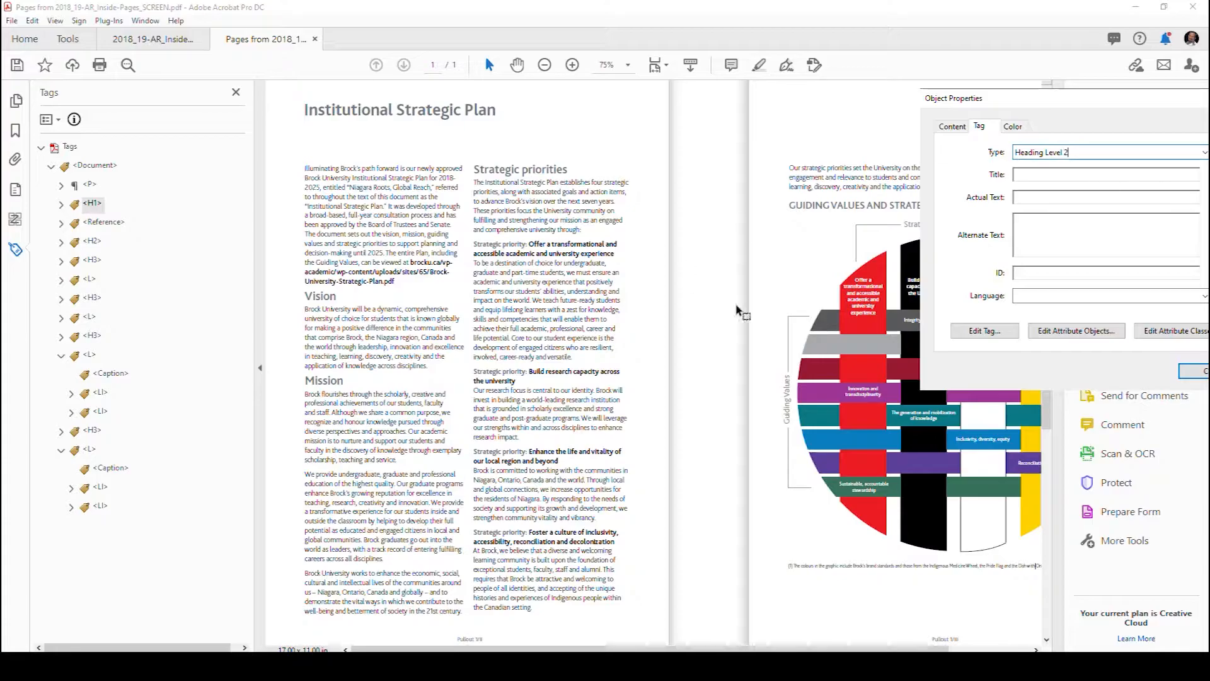
pyautogui.click(1188, 372)
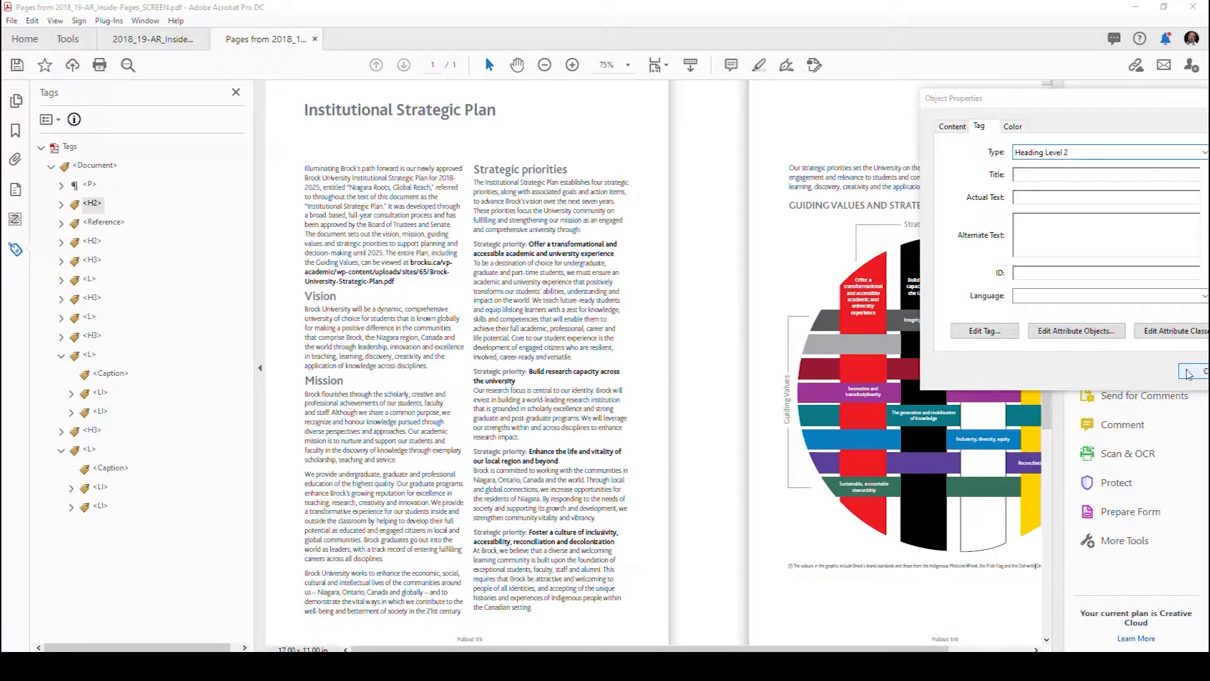
# Step: Change the tag type of the "Strategic Focus and Priorities" heading to Heading Level 3
pyautogui.click(96, 241)
pyautogui.rightClick(99, 245)
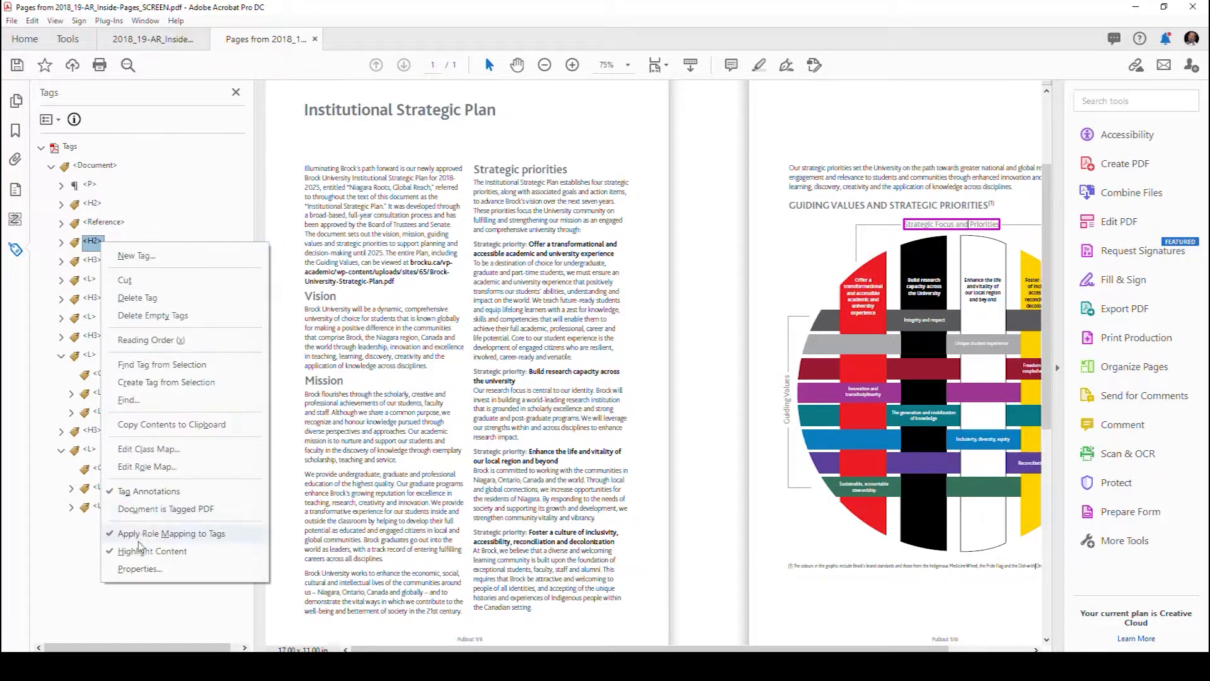
pyautogui.click(121, 570)
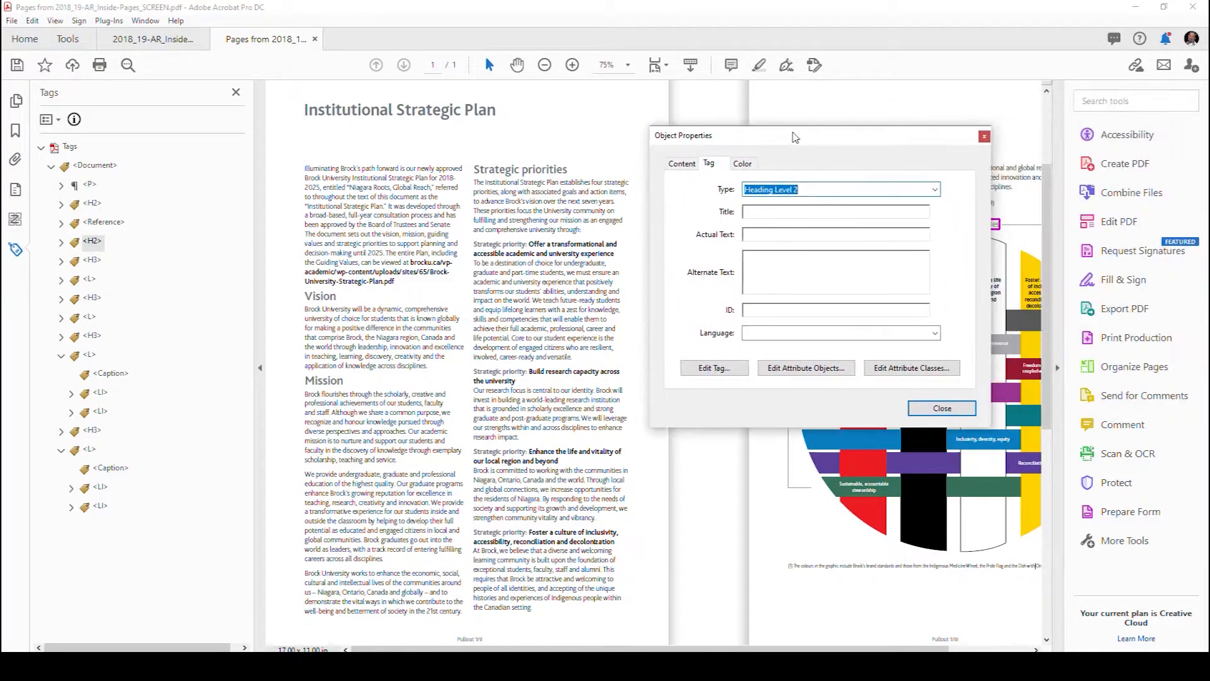
pyautogui.click(801, 195)
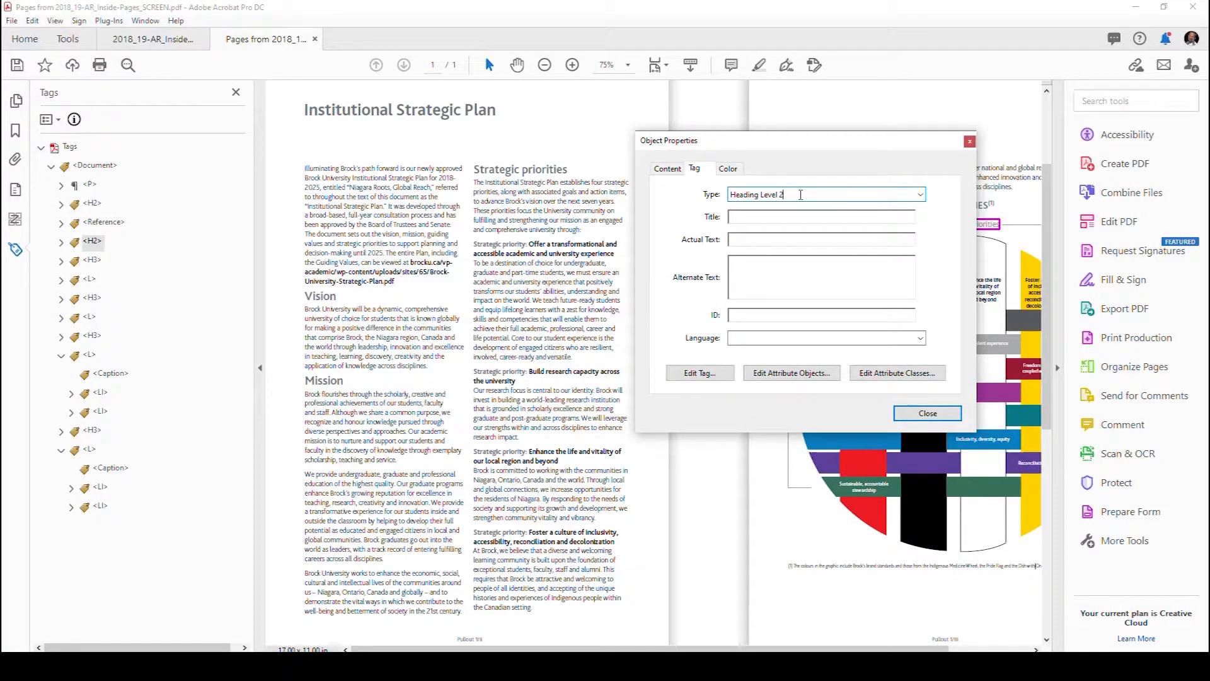
pyautogui.write('3')
pyautogui.press('Return')
pyautogui.click(781, 215)
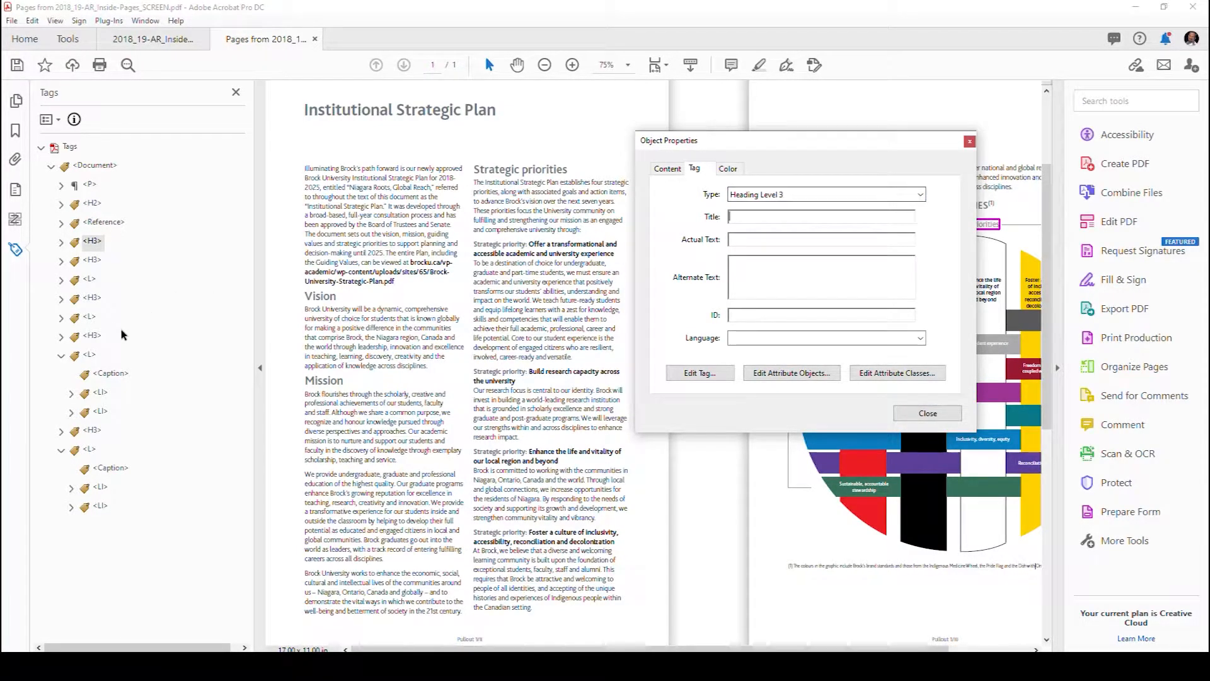
# Step: Change the tags of the graphic's four strategic priority column headings together to Heading Level 4 and close the properties
pyautogui.click(94, 260)
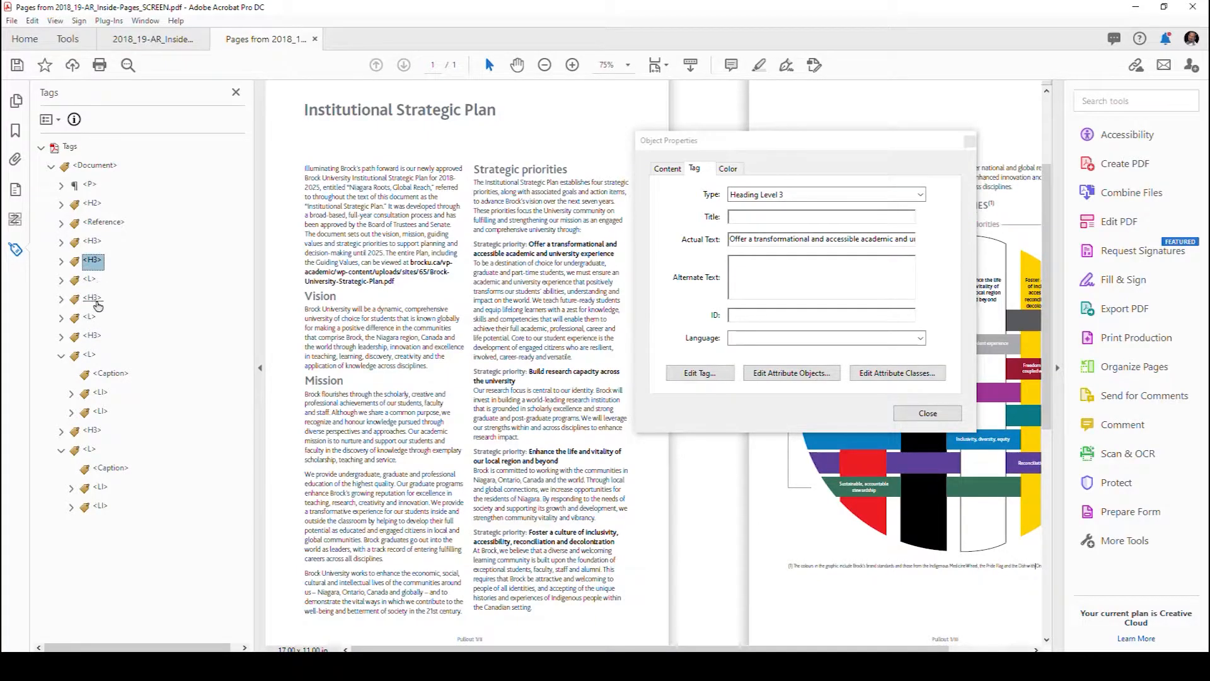
pyautogui.keyDown('ctrl'); pyautogui.click(94, 299); pyautogui.keyUp('ctrl')
pyautogui.keyDown('ctrl'); pyautogui.click(93, 338); pyautogui.keyUp('ctrl')
pyautogui.keyDown('ctrl'); pyautogui.click(94, 431); pyautogui.keyUp('ctrl')
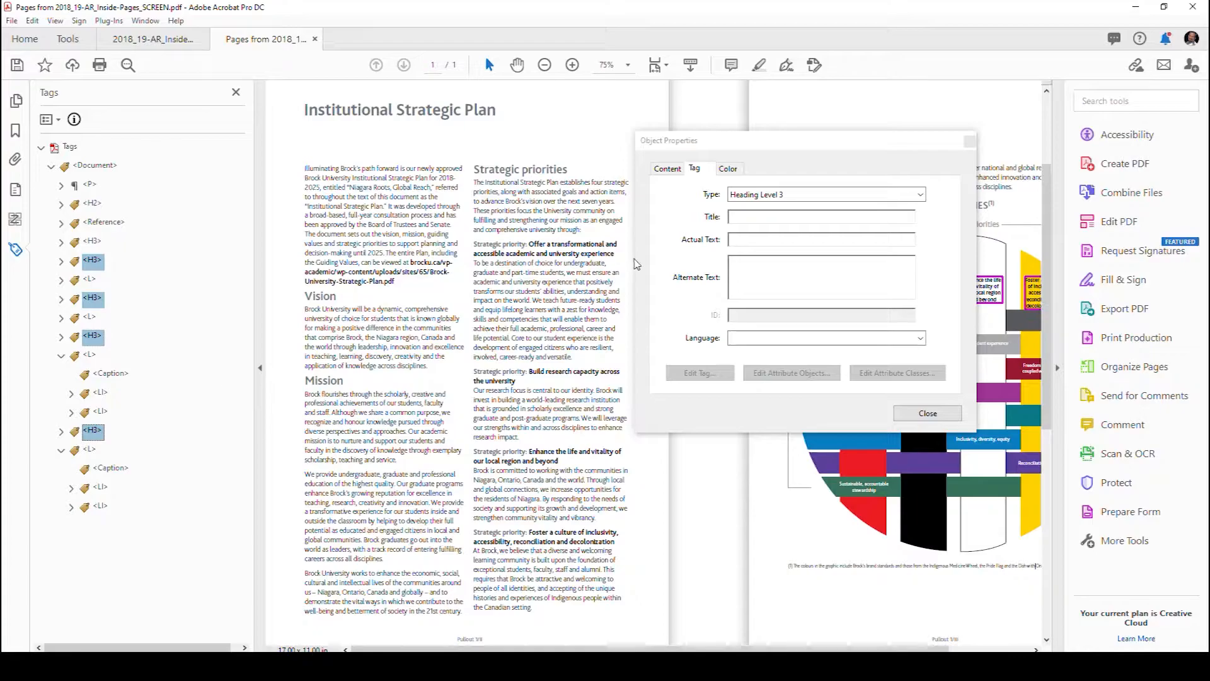
pyautogui.press('End')
pyautogui.press('BackSpace')
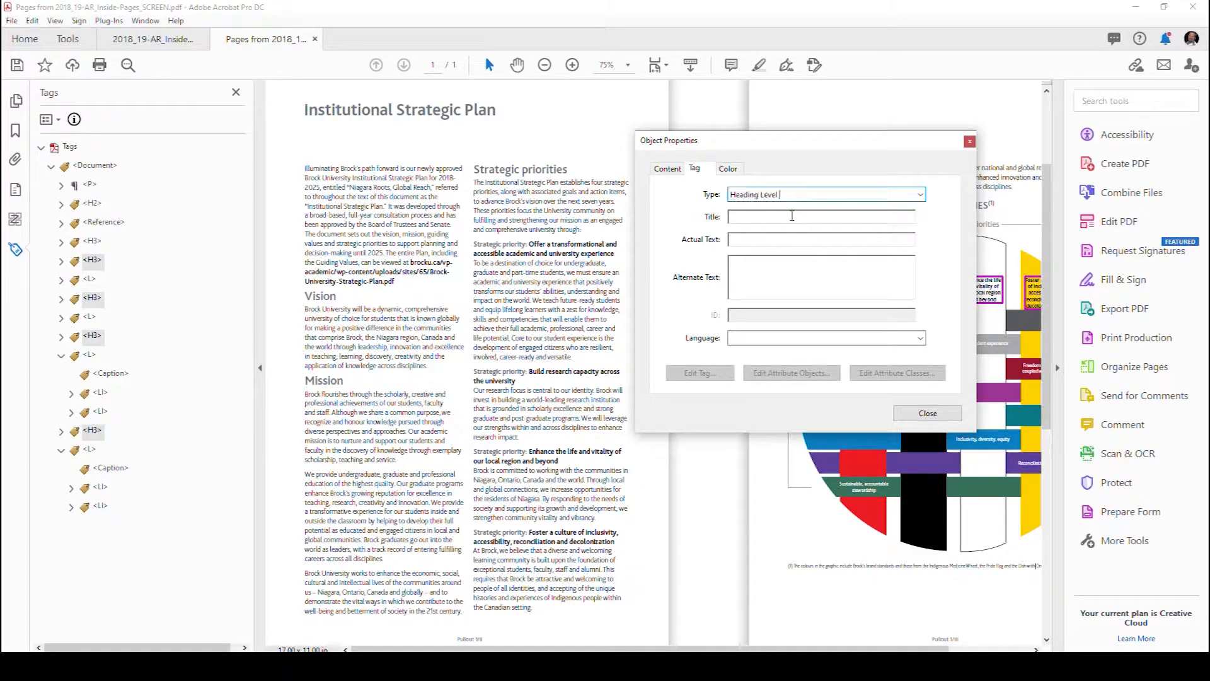
pyautogui.write('4')
pyautogui.press('Return')
pyautogui.click(792, 215)
pyautogui.click(763, 239)
pyautogui.click(928, 413)
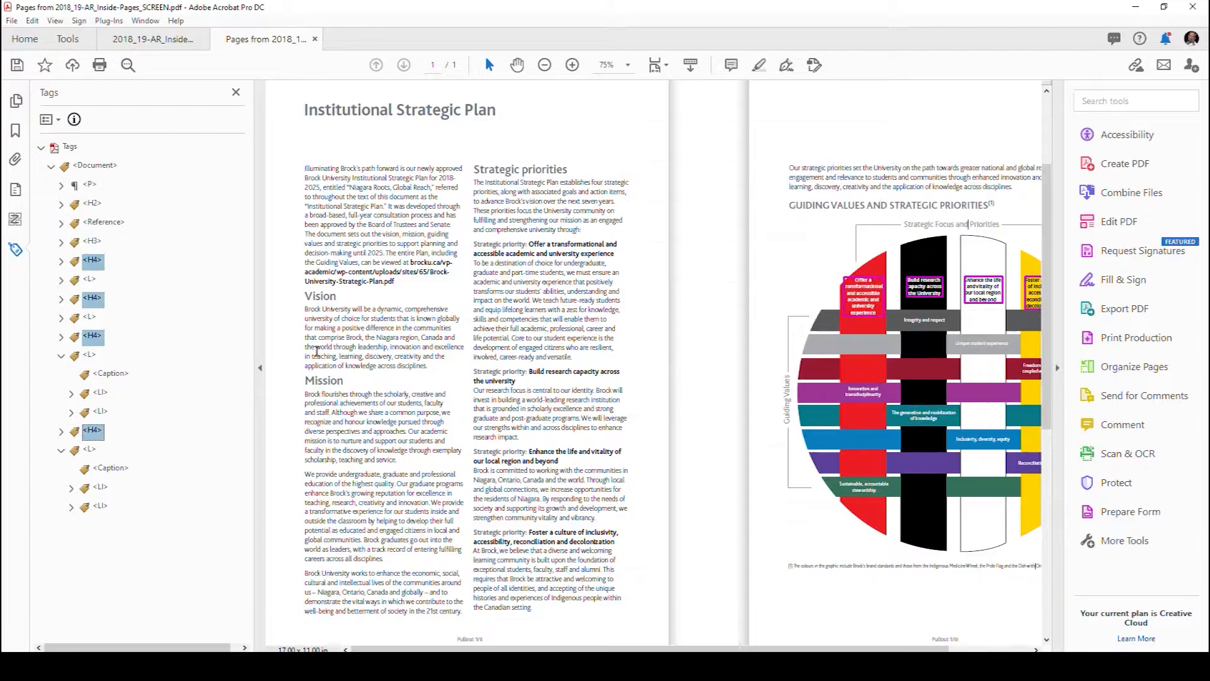
# Step: Review the heading hierarchy from the page title through Strategic priorities, Vision and Mission to the Guiding Values and Strategic Priorities heading
pyautogui.click(94, 204)
pyautogui.tripleClick(320, 113)
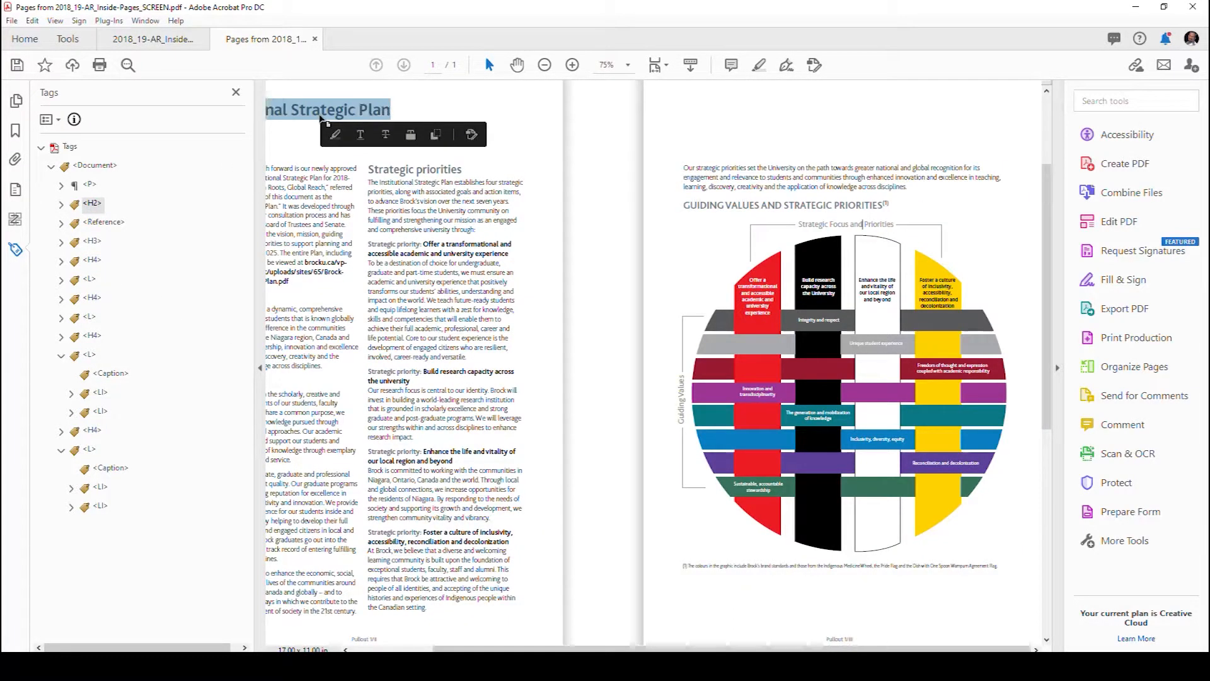
pyautogui.moveTo(546, 648); pyautogui.dragTo(465, 648)
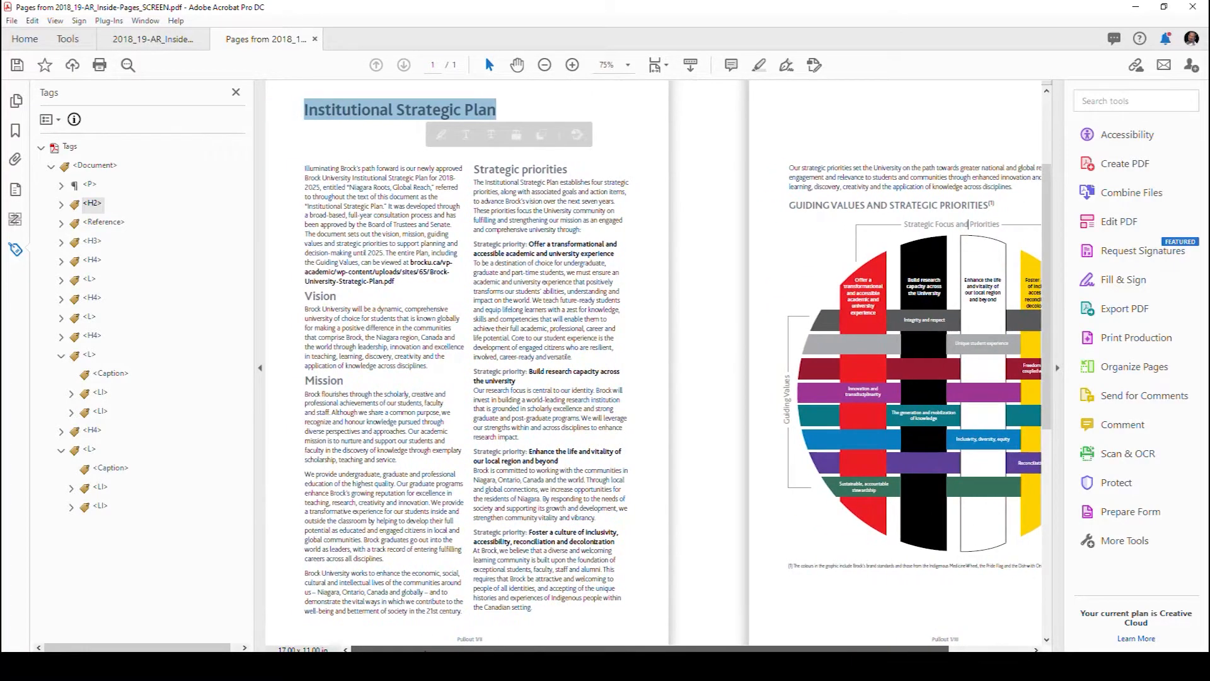
pyautogui.click(400, 106)
pyautogui.doubleClick(495, 169)
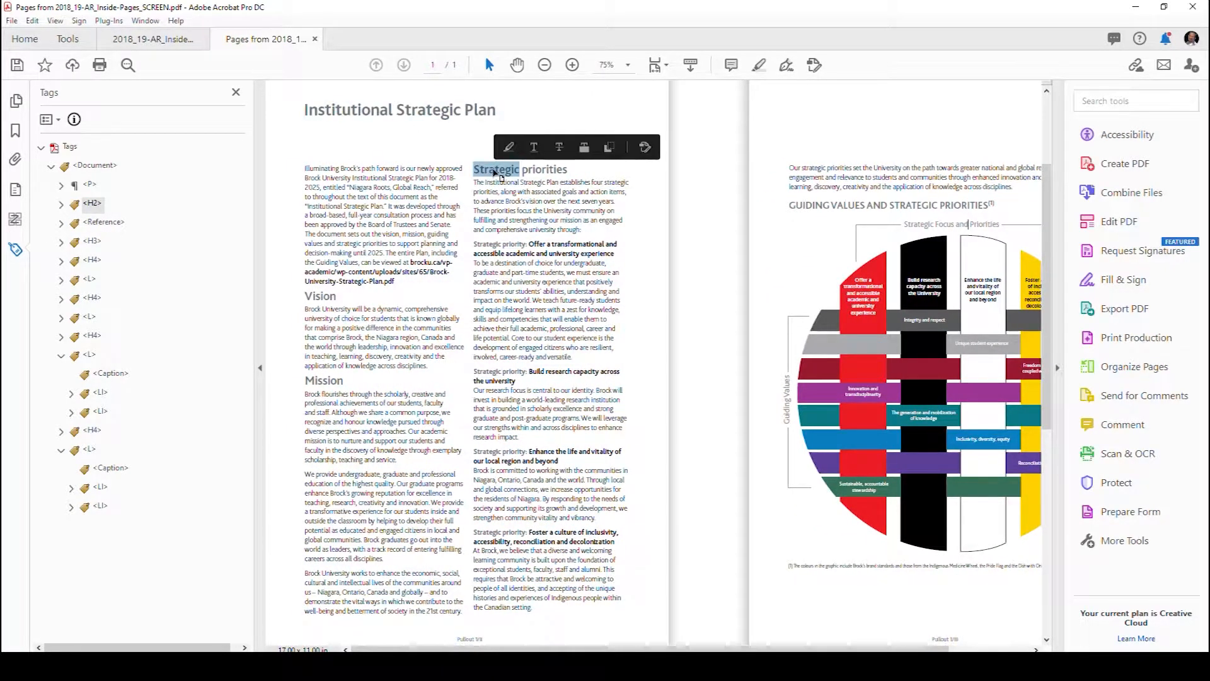
pyautogui.doubleClick(314, 295)
pyautogui.doubleClick(324, 382)
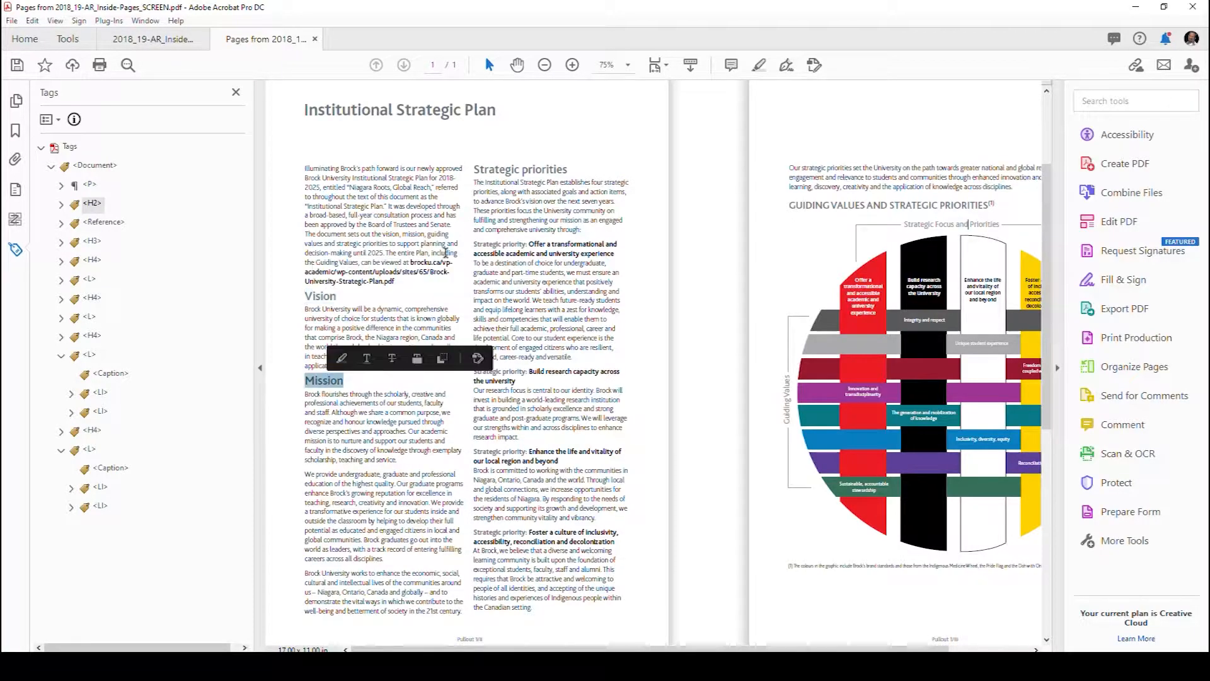
pyautogui.doubleClick(545, 168)
pyautogui.tripleClick(852, 203)
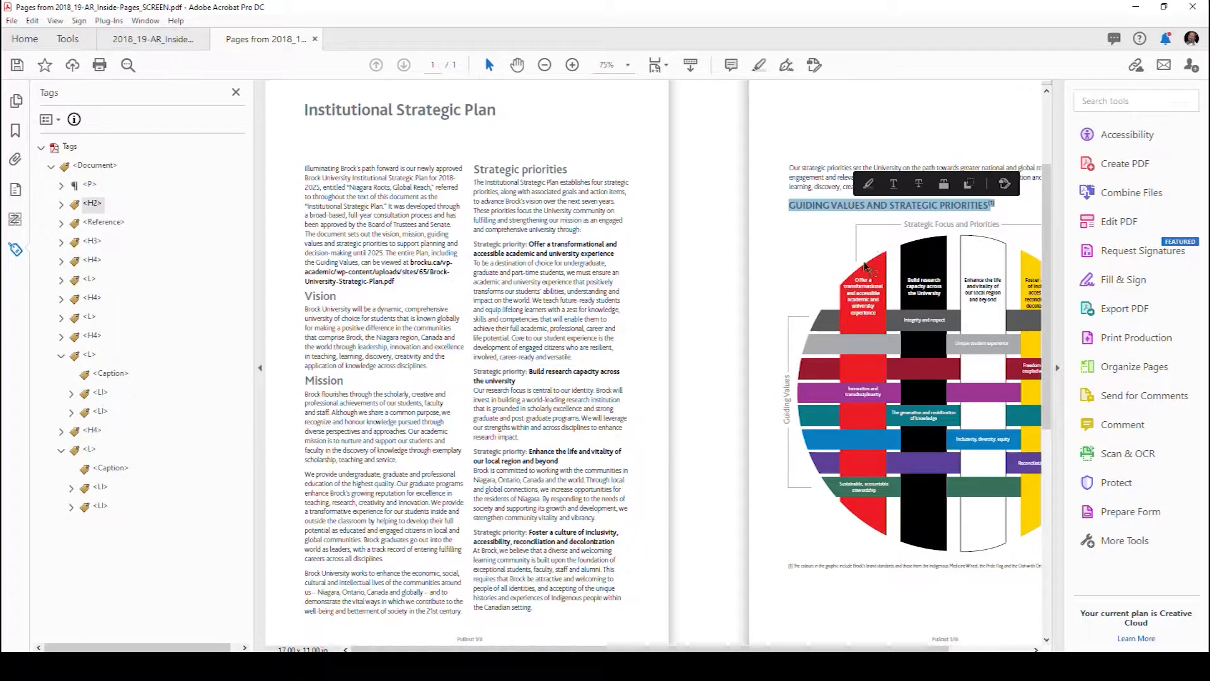
# Step: Inspect the graphic up close and follow the footnote (1) link on its main heading to the note, returning to the heading
pyautogui.hscroll(3, 882, 527)
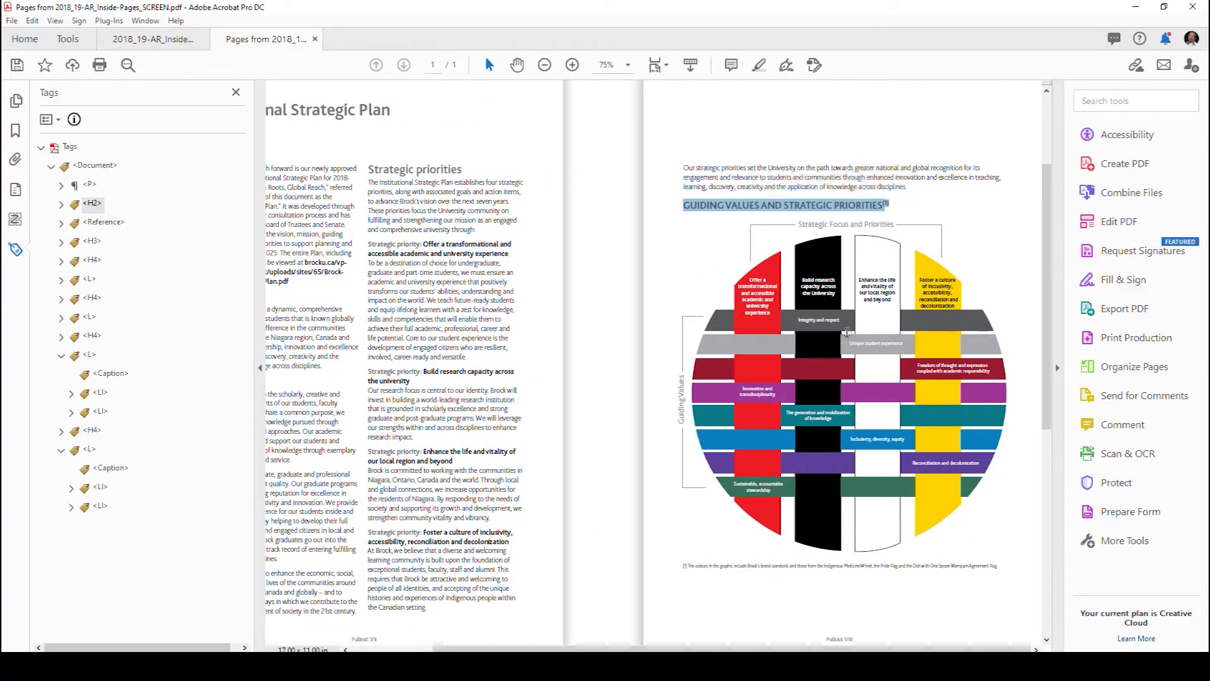
pyautogui.keyDown('ctrl'); pyautogui.scroll(3, 820, 479); pyautogui.keyUp('ctrl')
pyautogui.scroll(-1, 754, 443)
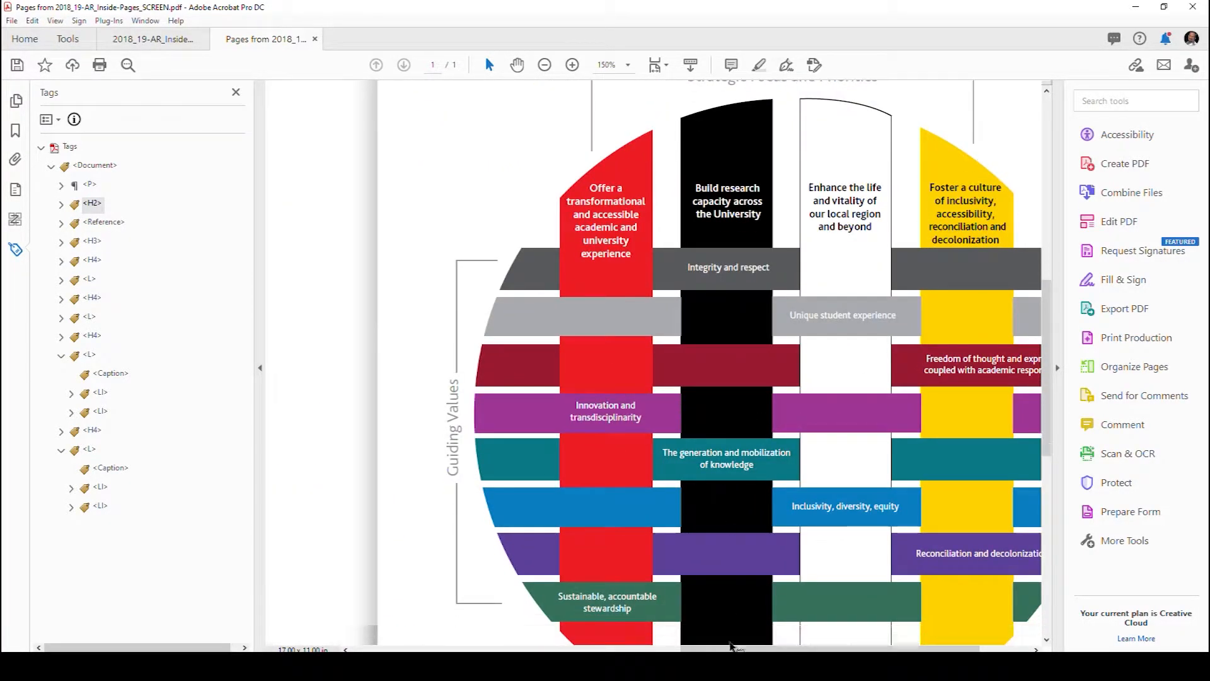
pyautogui.moveTo(890, 648); pyautogui.dragTo(933, 649)
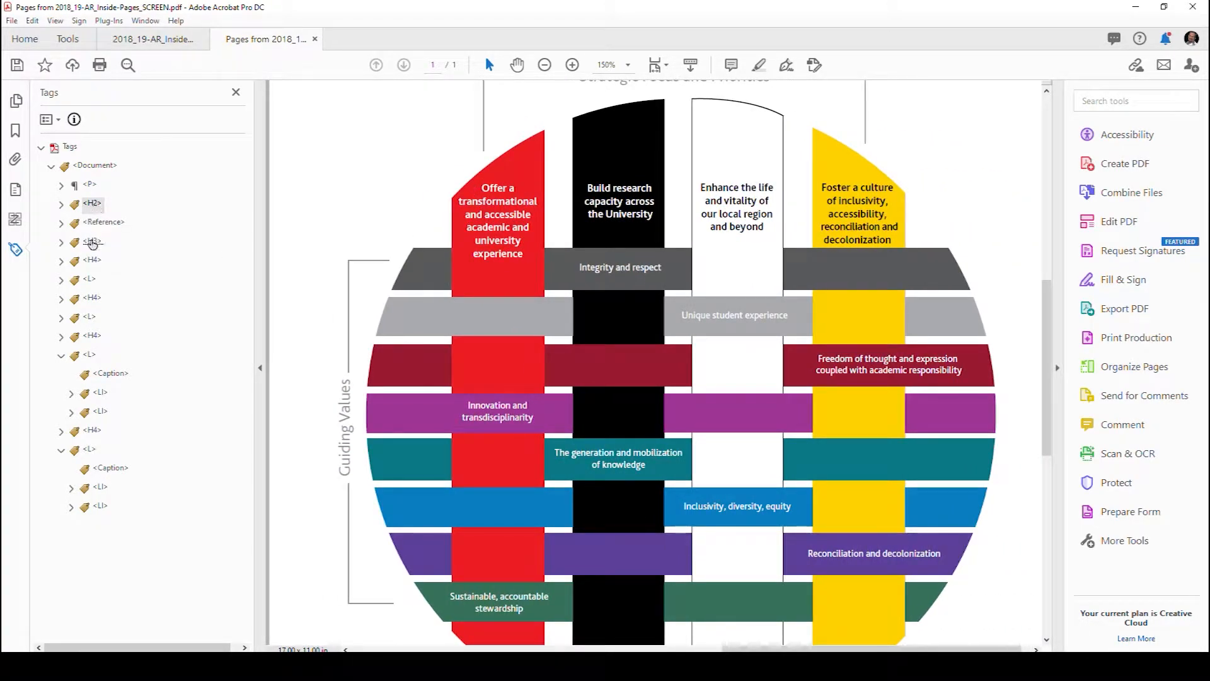
pyautogui.click(94, 212)
pyautogui.scroll(2, 604, 252)
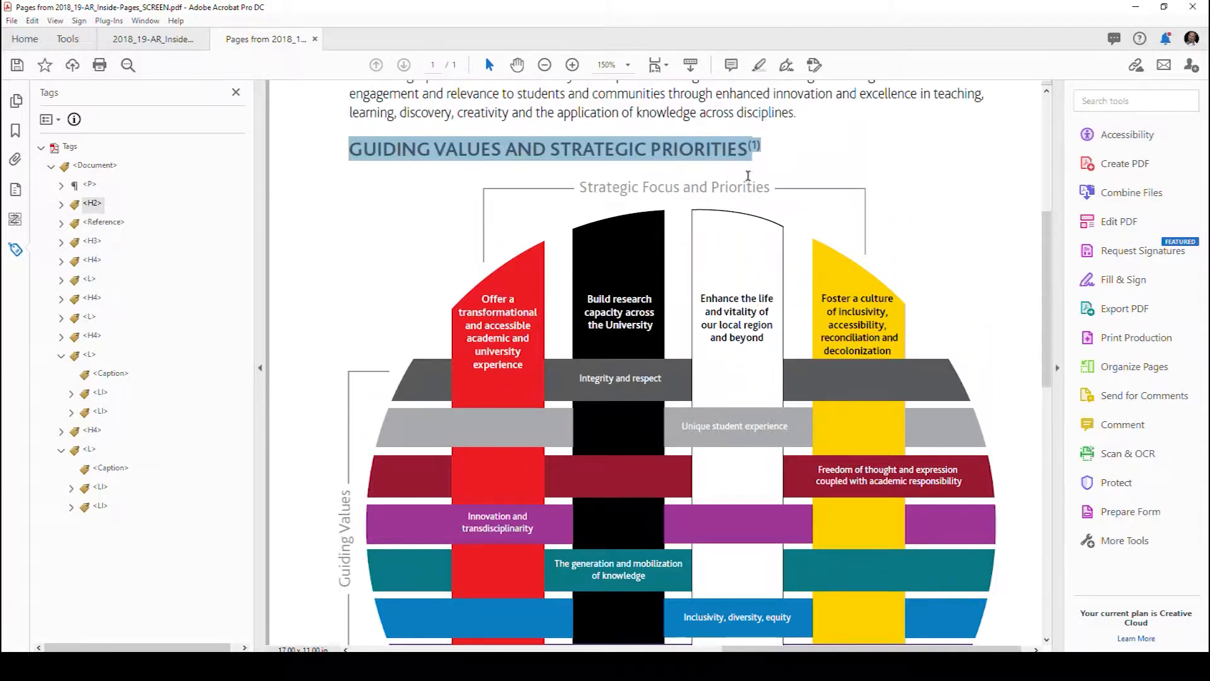
pyautogui.click(757, 147)
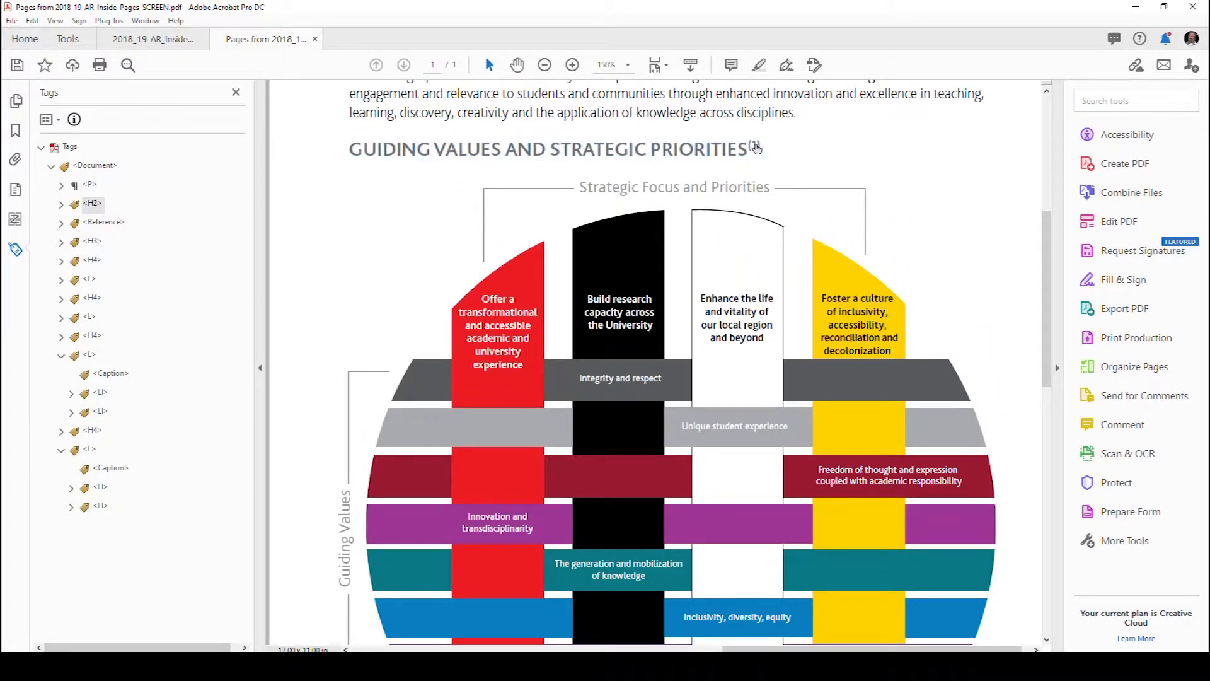
pyautogui.click(758, 147)
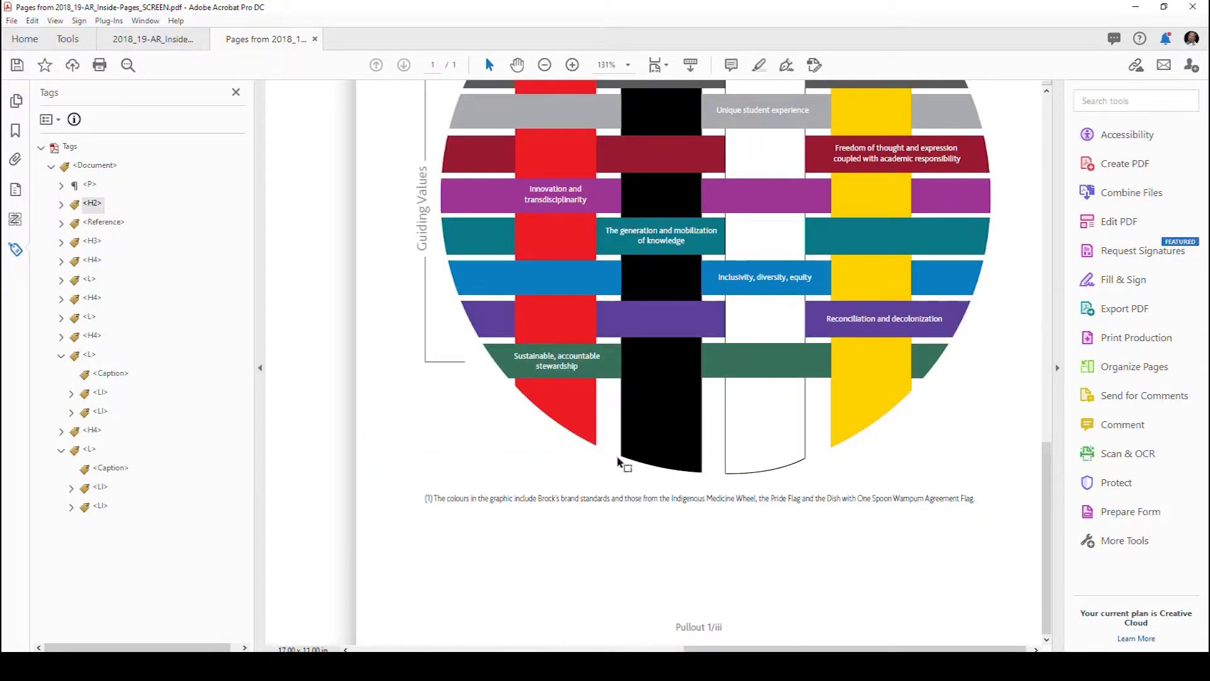
pyautogui.scroll(6, 621, 460)
pyautogui.scroll(3, 618, 458)
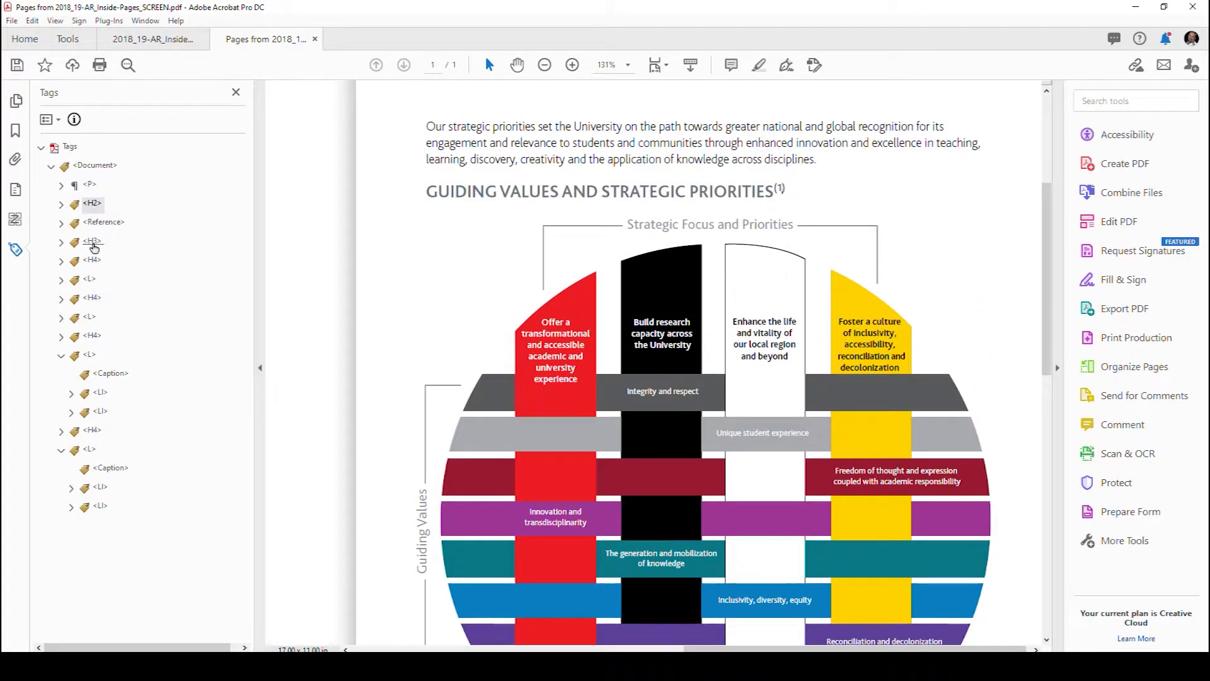
# Step: Check the Reference, H3, first H4 and first list tags against the graphic, expanding the list under the first priority
pyautogui.click(94, 222)
pyautogui.click(93, 244)
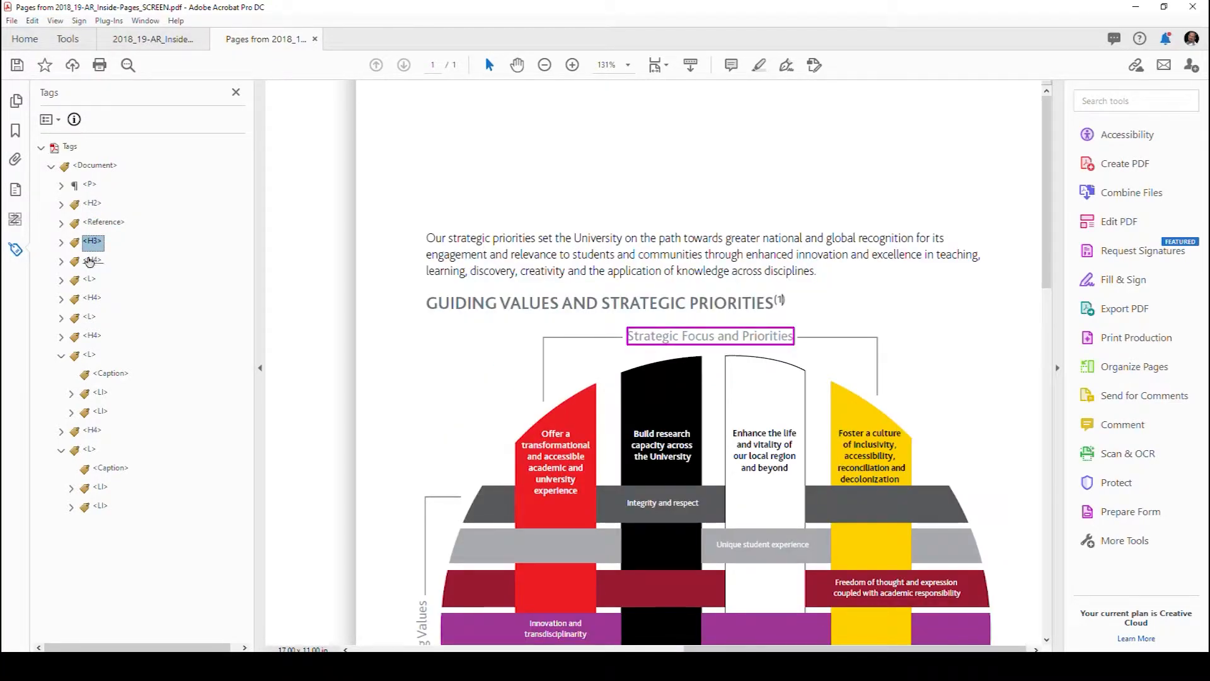
pyautogui.click(89, 261)
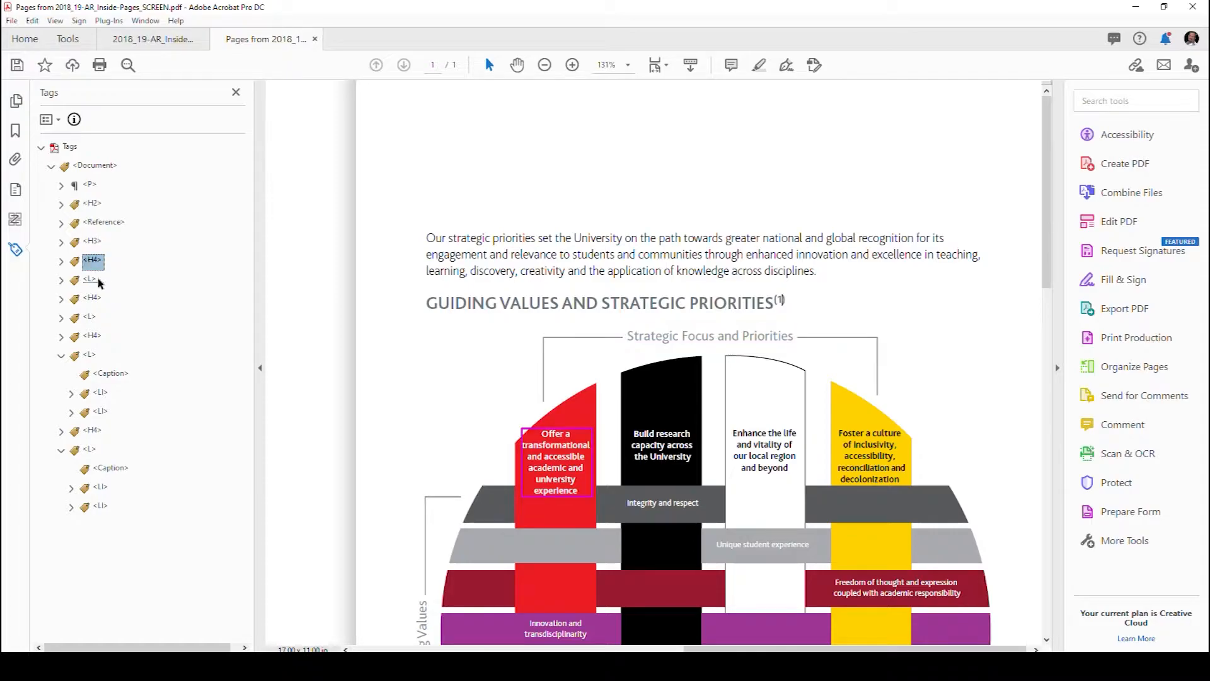
pyautogui.click(92, 281)
pyautogui.scroll(-5, 413, 305)
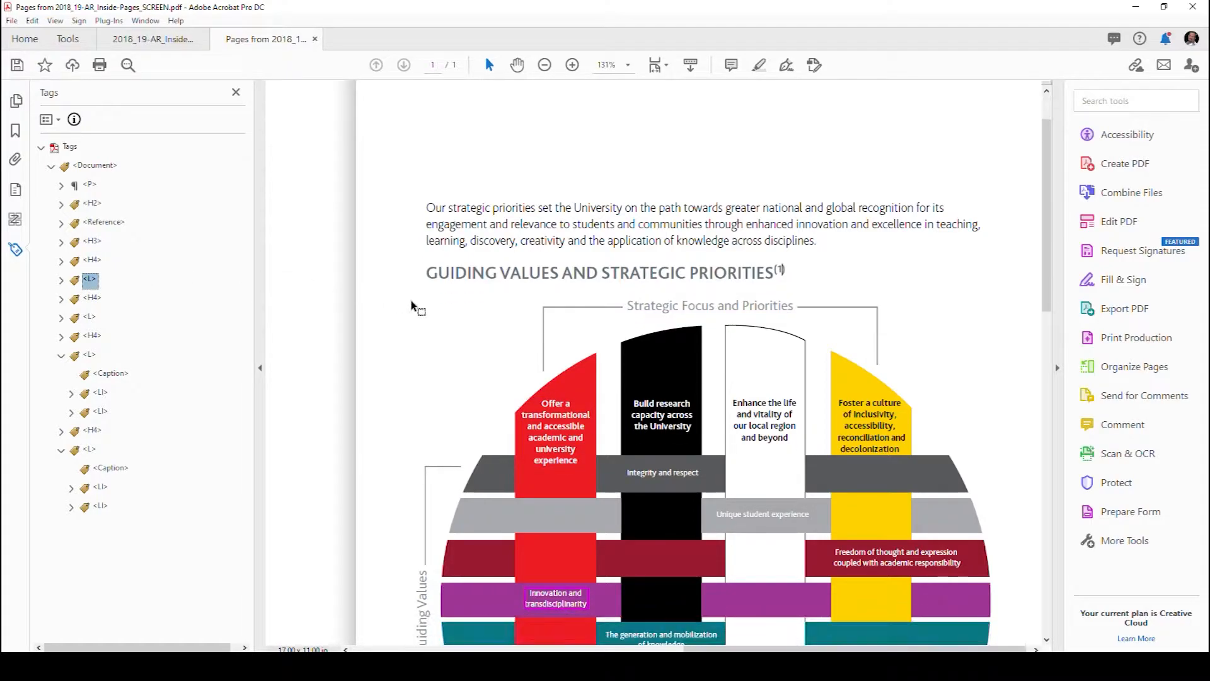
pyautogui.scroll(-3, 466, 352)
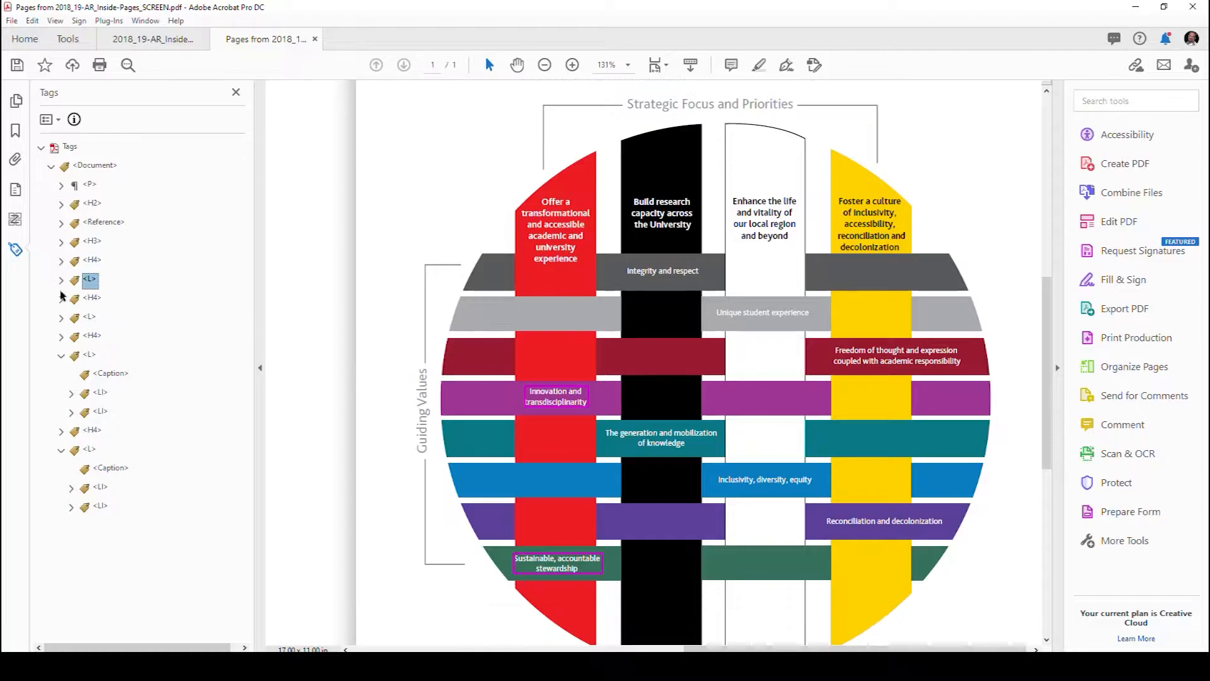
pyautogui.click(62, 281)
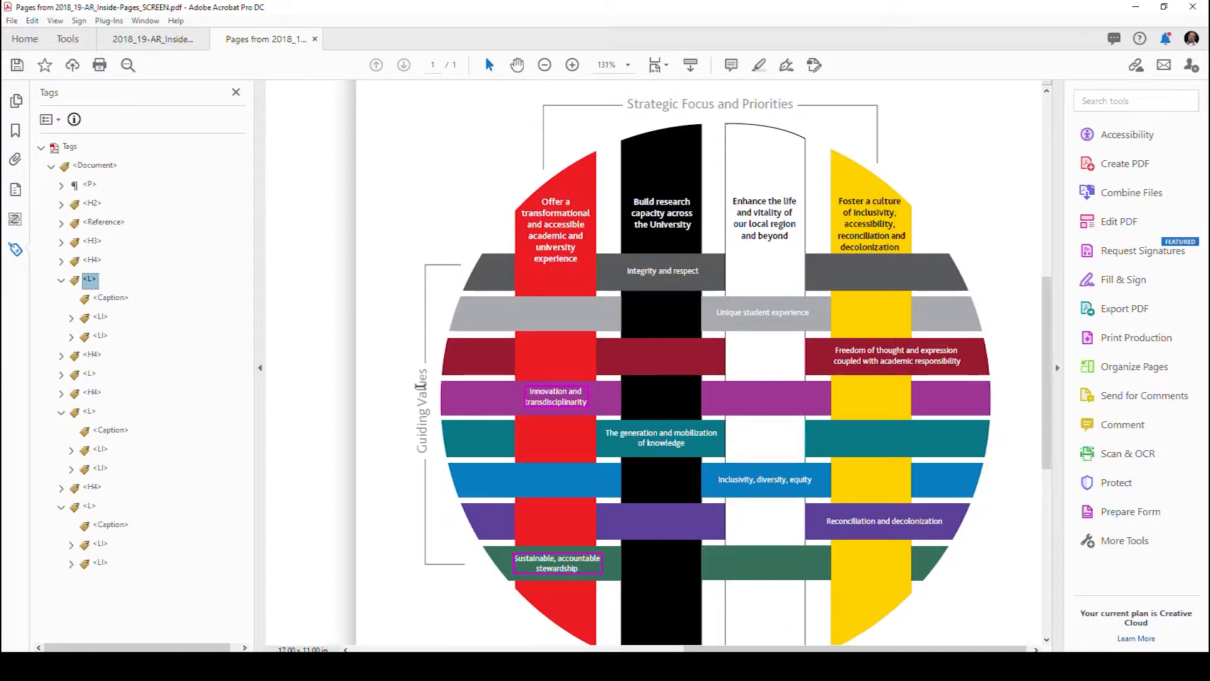
# Step: Examine the Guiding Values label and the tag properties of the first list's caption, including its Actual Text
pyautogui.moveTo(421, 368); pyautogui.dragTo(434, 456)
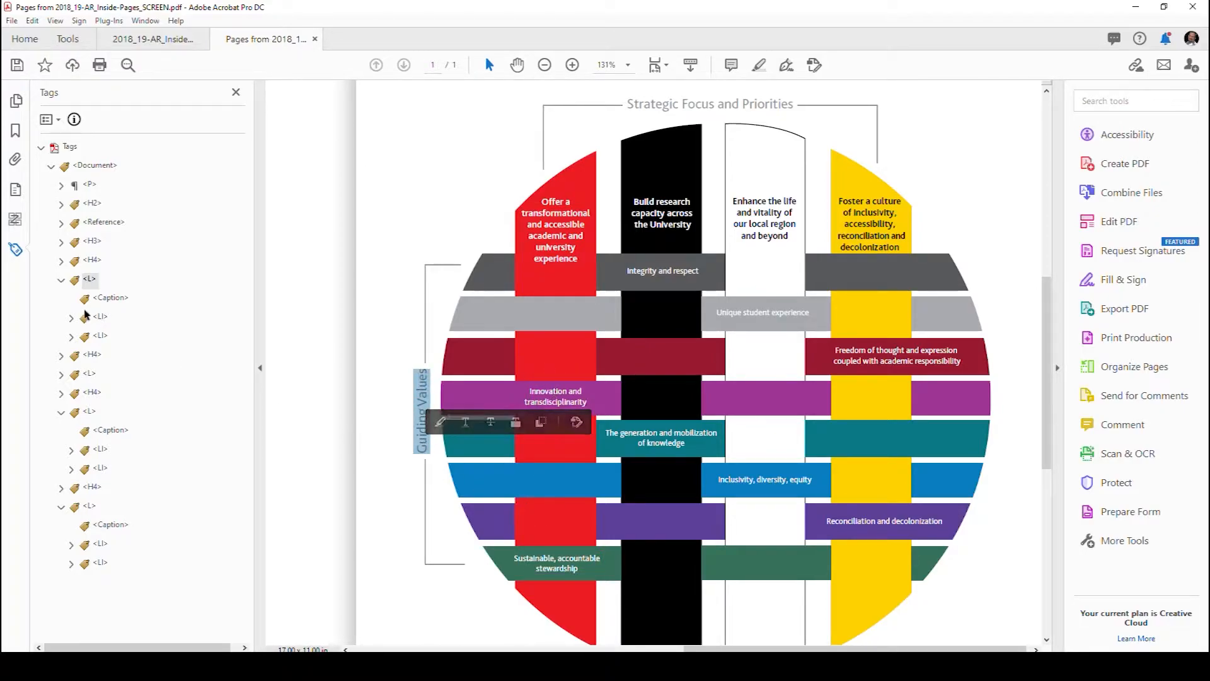
pyautogui.click(103, 306)
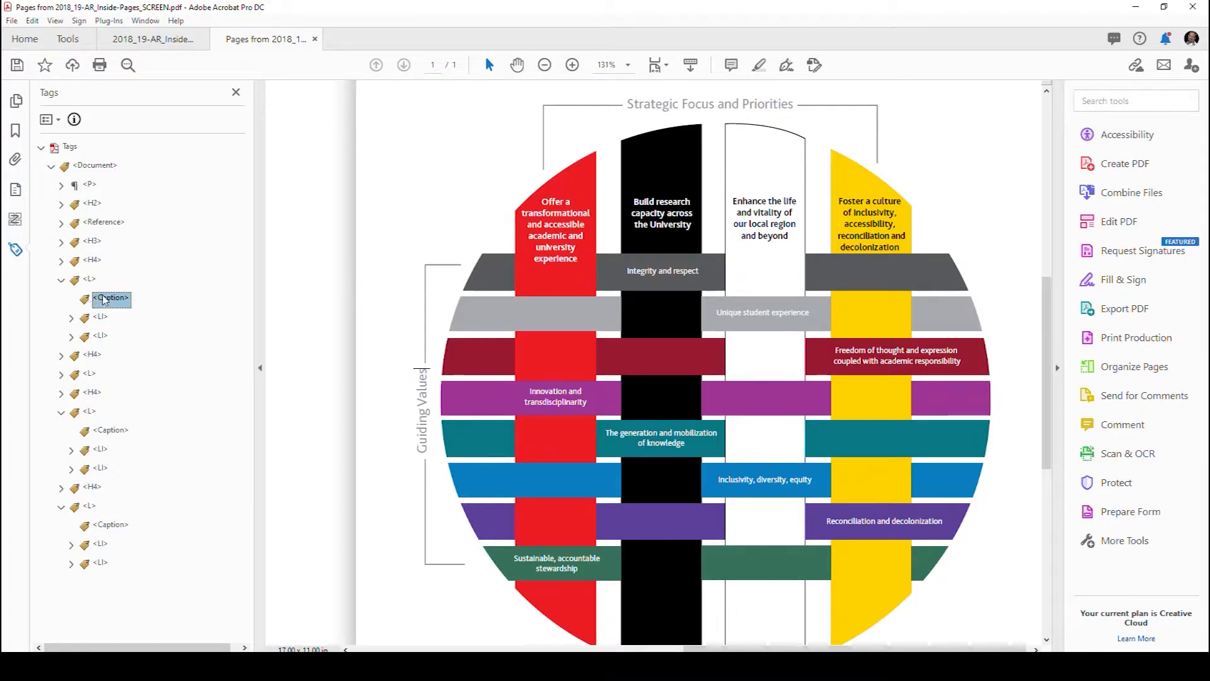
pyautogui.rightClick(104, 297)
pyautogui.click(135, 562)
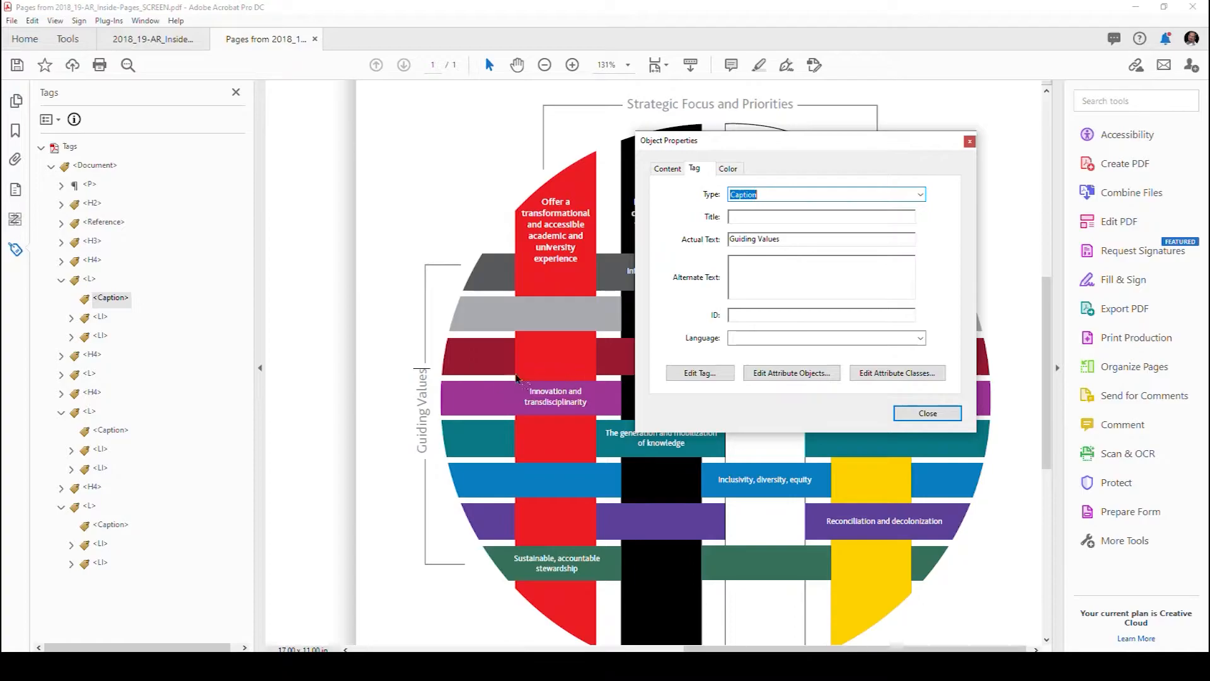
pyautogui.click(921, 413)
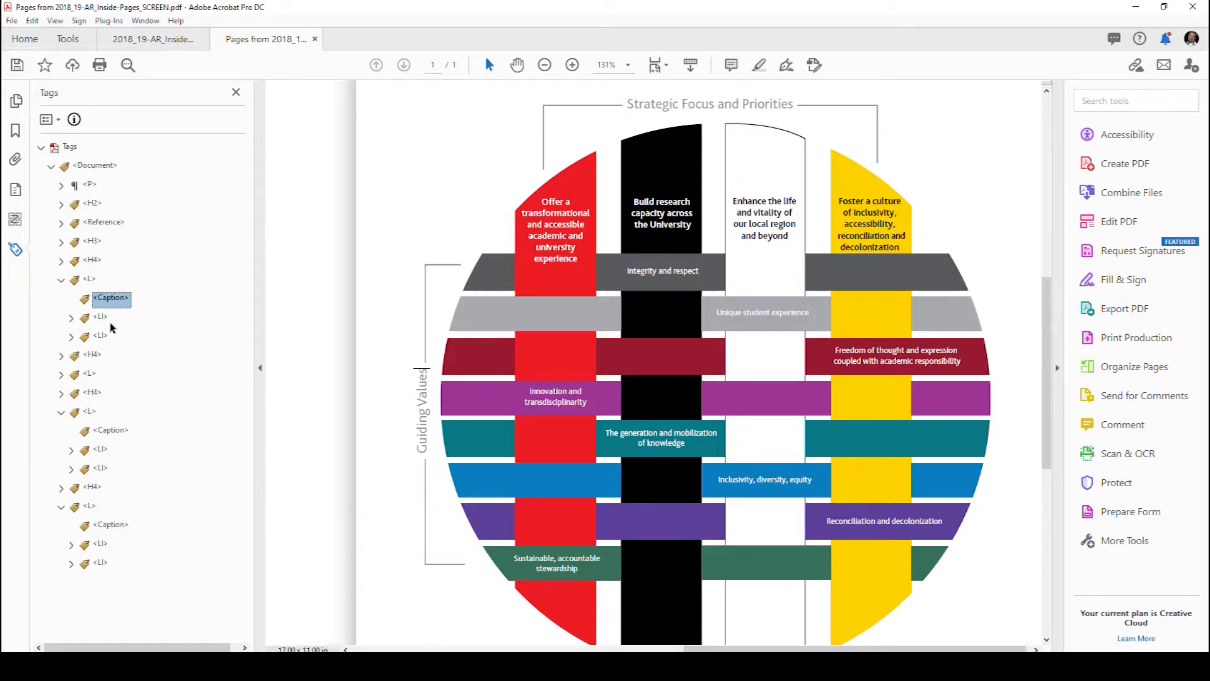
# Step: Check the "Build research capacity across the University" heading tag and its list's caption and first list item
pyautogui.click(92, 355)
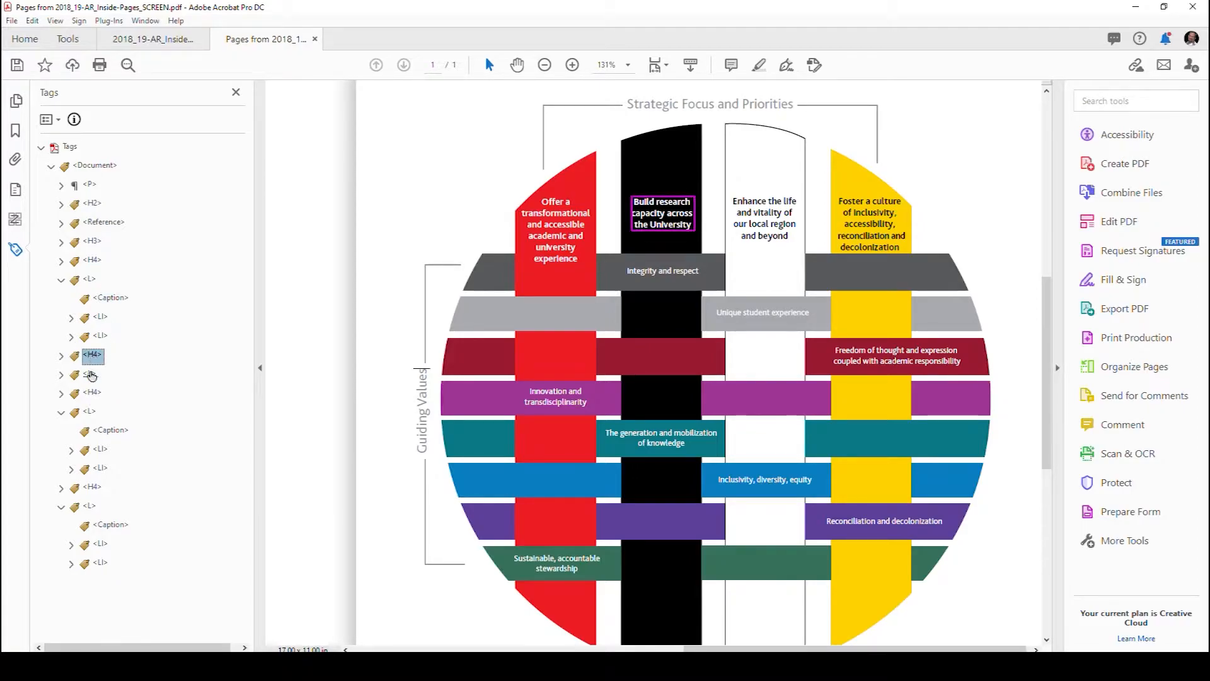
pyautogui.click(91, 376)
pyautogui.click(61, 374)
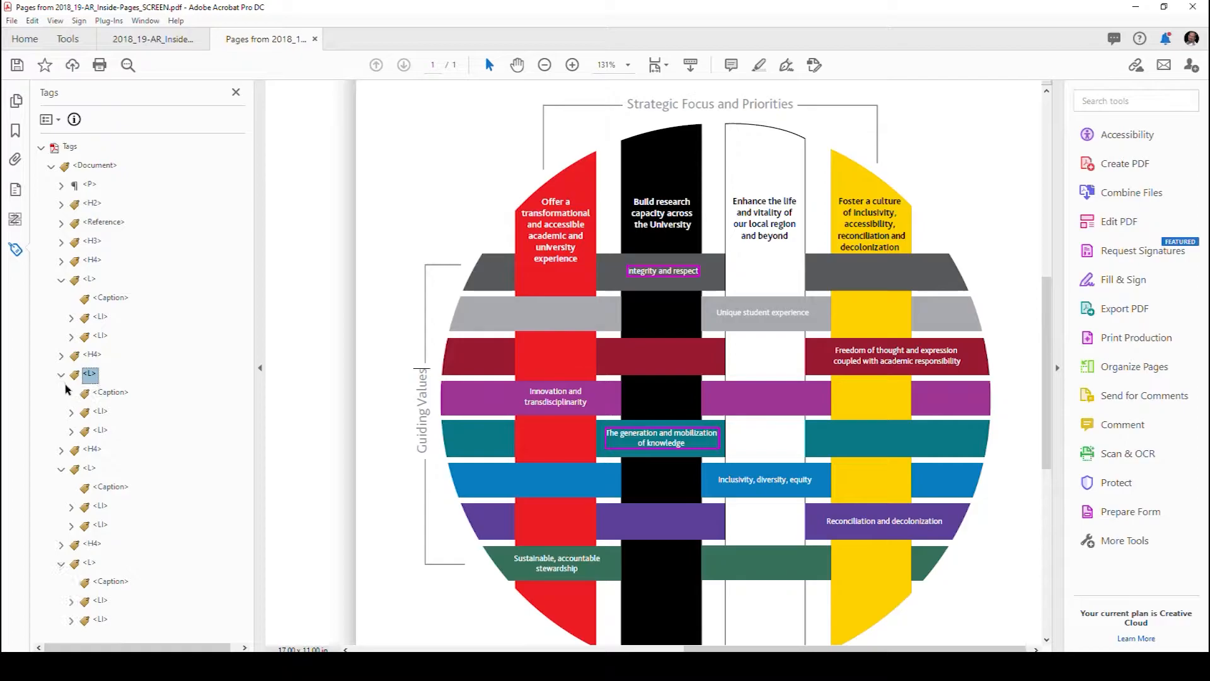
pyautogui.click(110, 393)
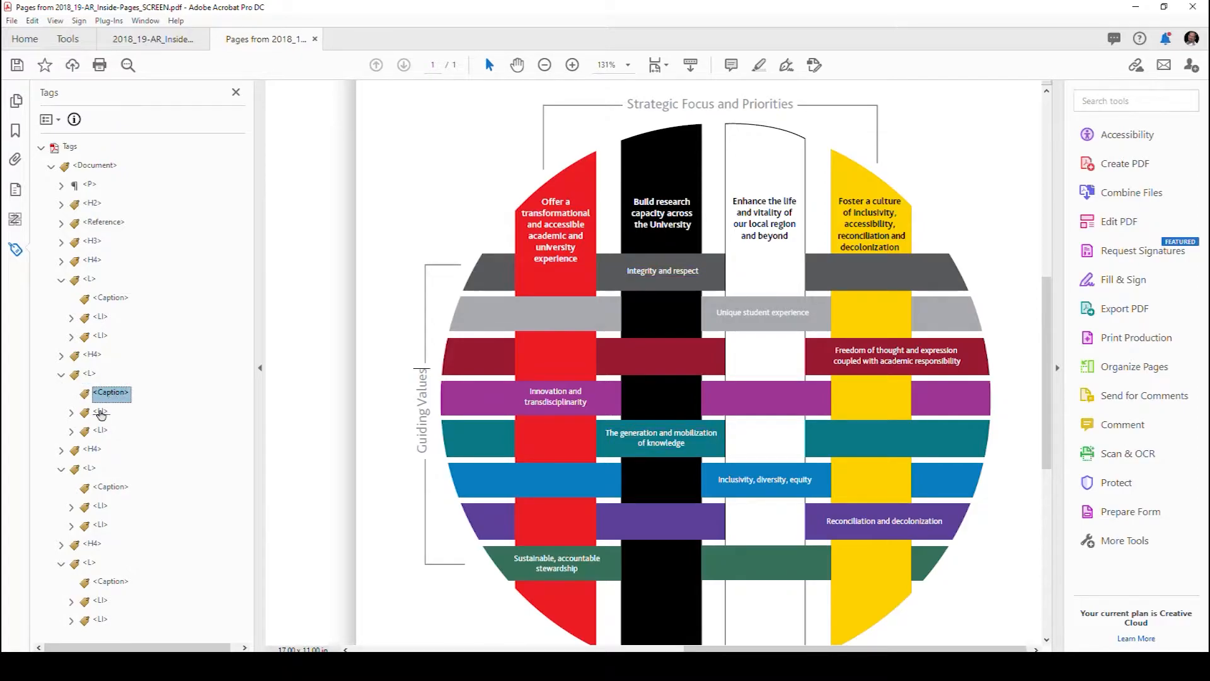
pyautogui.click(101, 413)
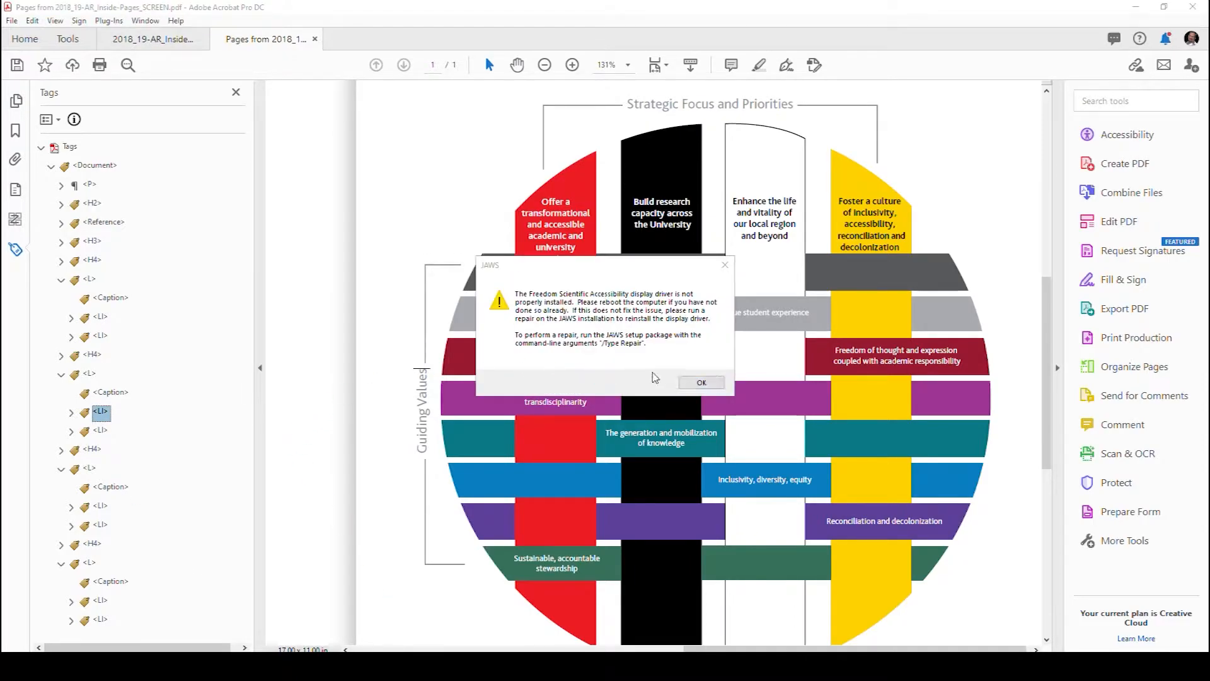
# Step: Dismiss the JAWS warning and follow the page through the graphic from its main heading down to the footnote
pyautogui.click(701, 383)
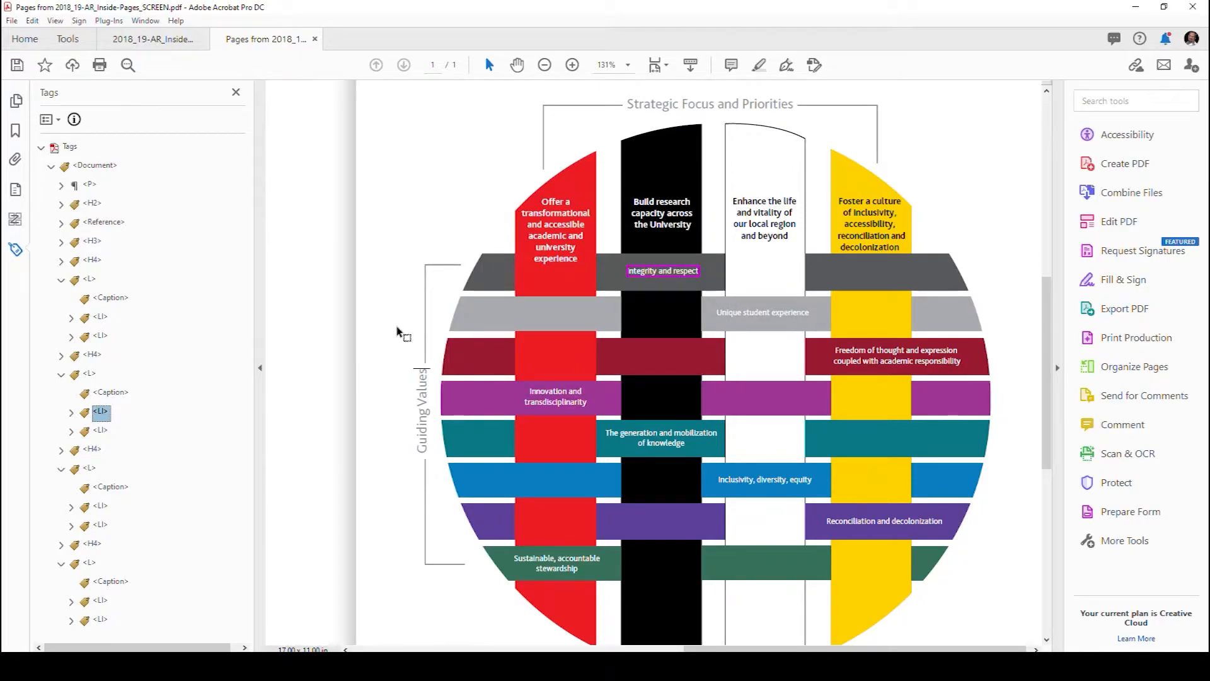
pyautogui.click(535, 167)
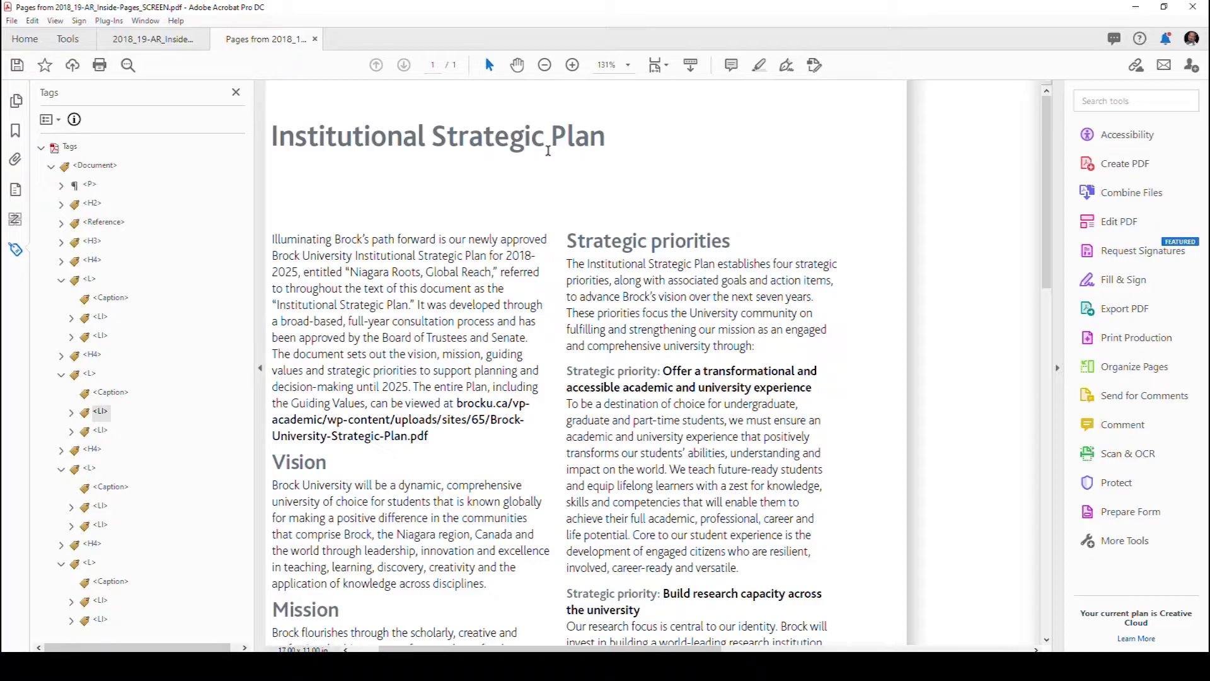
pyautogui.hscroll(5, 549, 152)
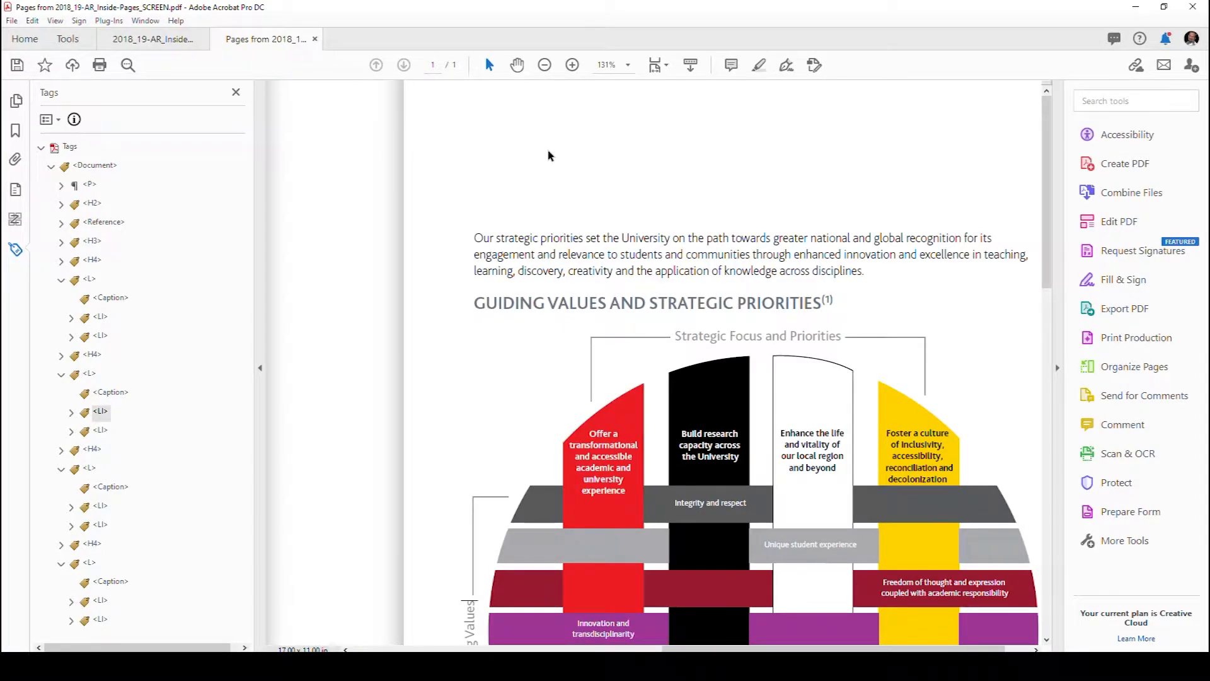
pyautogui.scroll(-5, 549, 156)
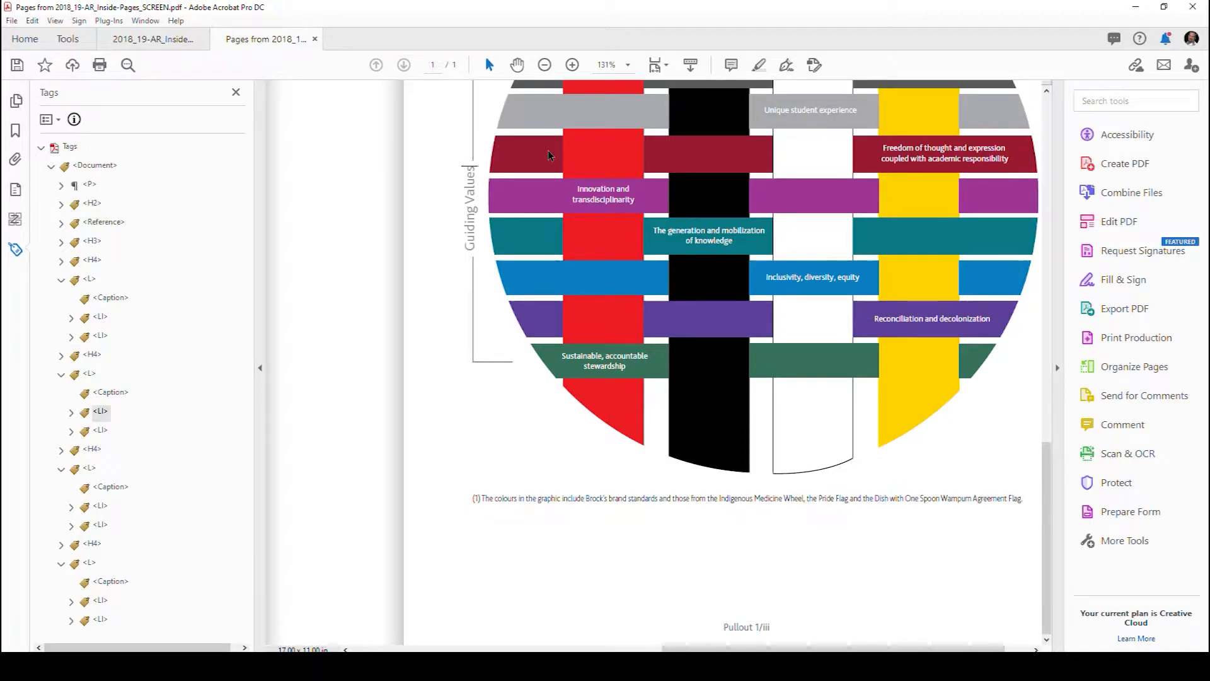
pyautogui.scroll(5, 548, 154)
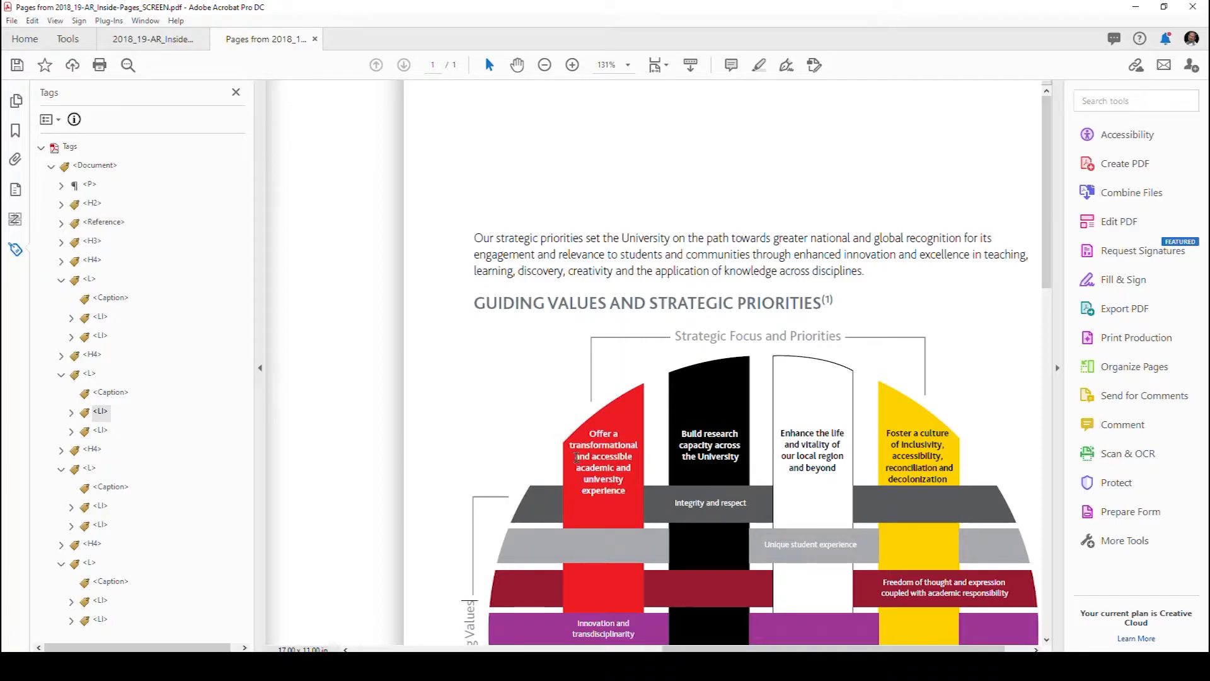
pyautogui.scroll(-6, 577, 458)
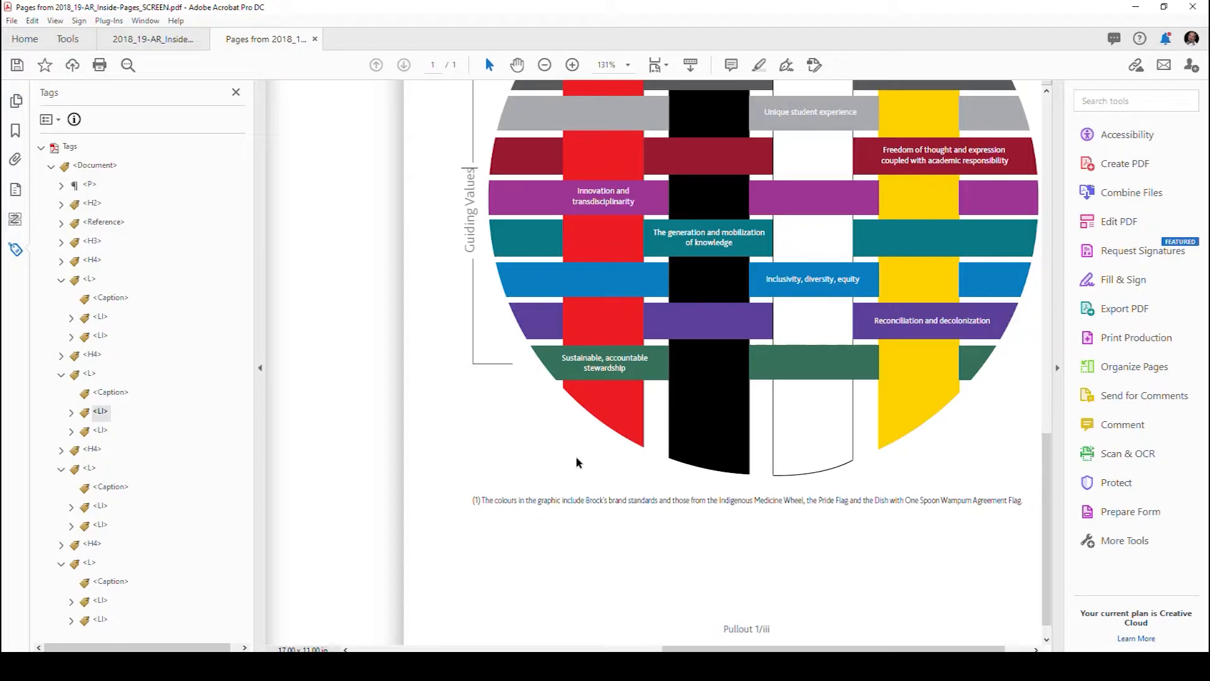
pyautogui.scroll(5, 576, 462)
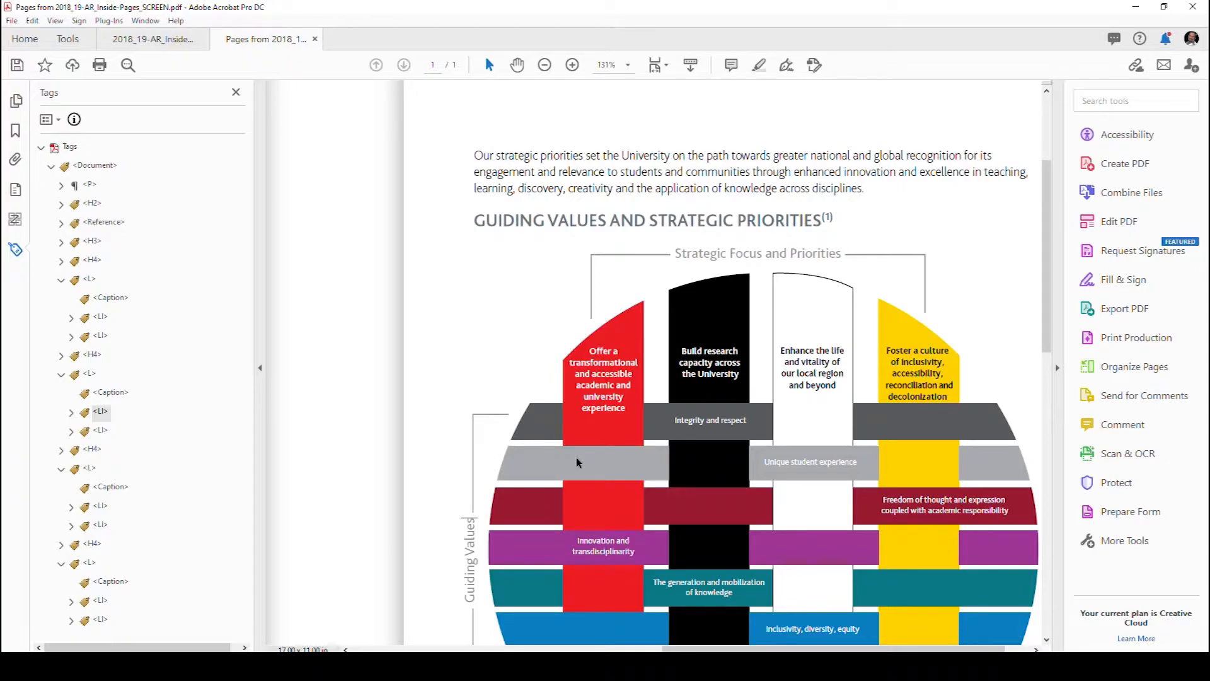
pyautogui.scroll(-5, 576, 459)
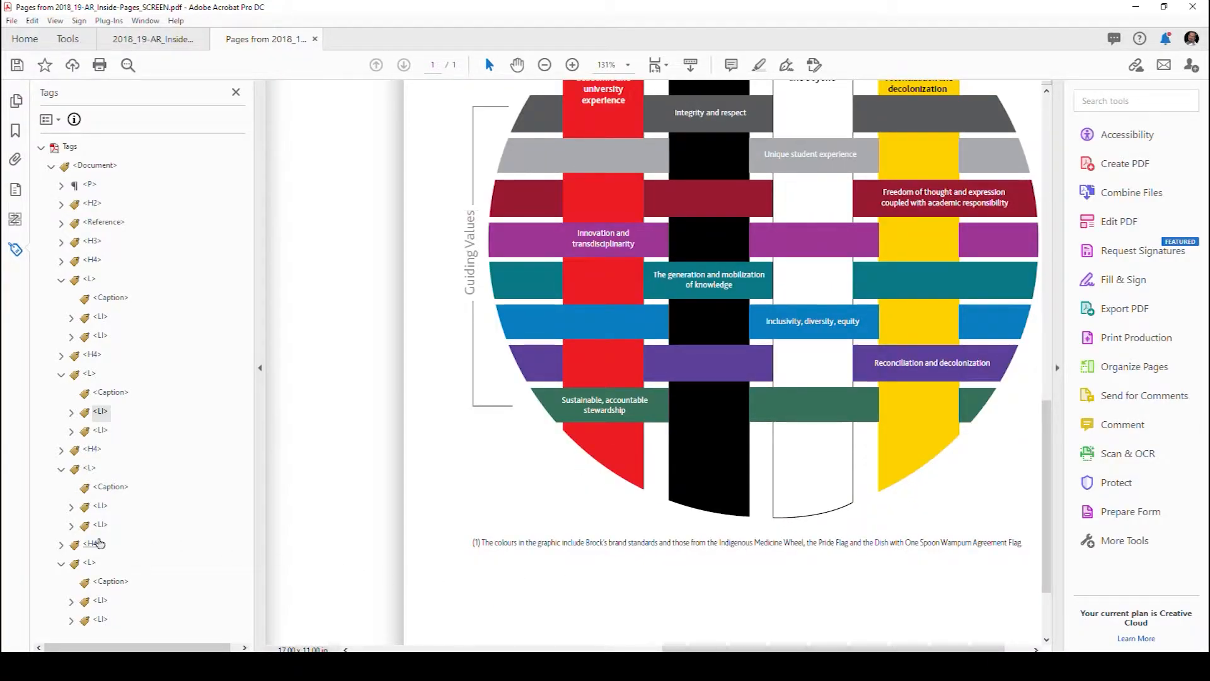
pyautogui.scroll(2, 850, 510)
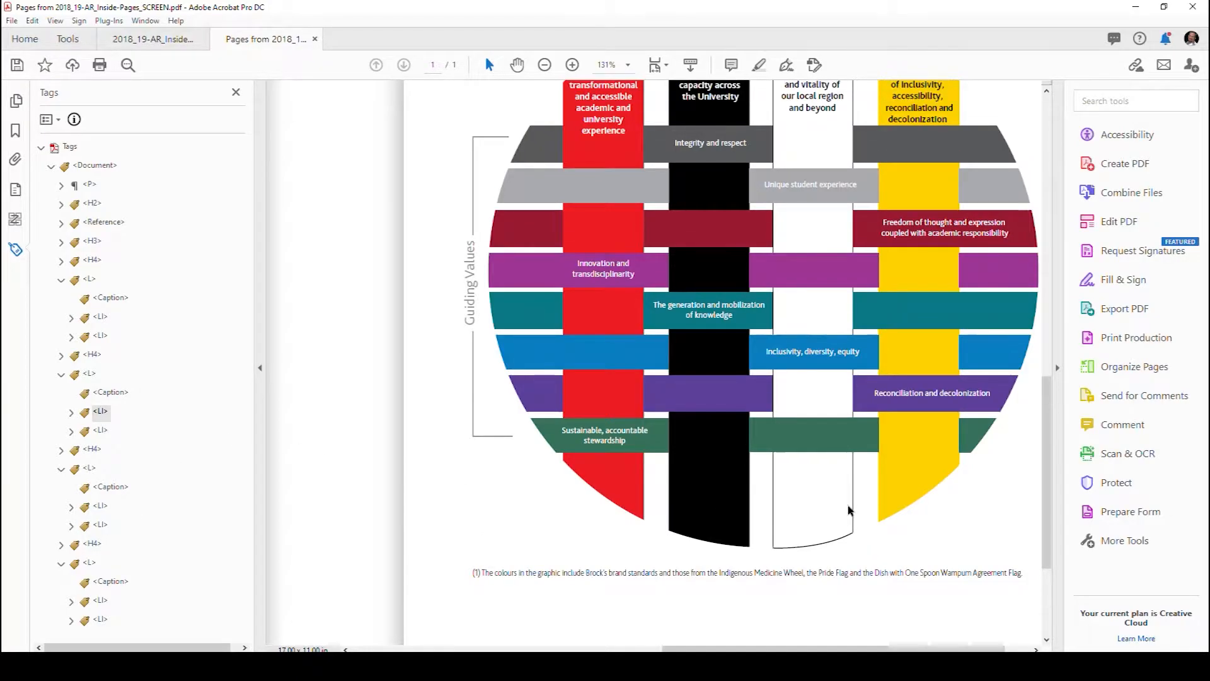
pyautogui.scroll(2, 754, 528)
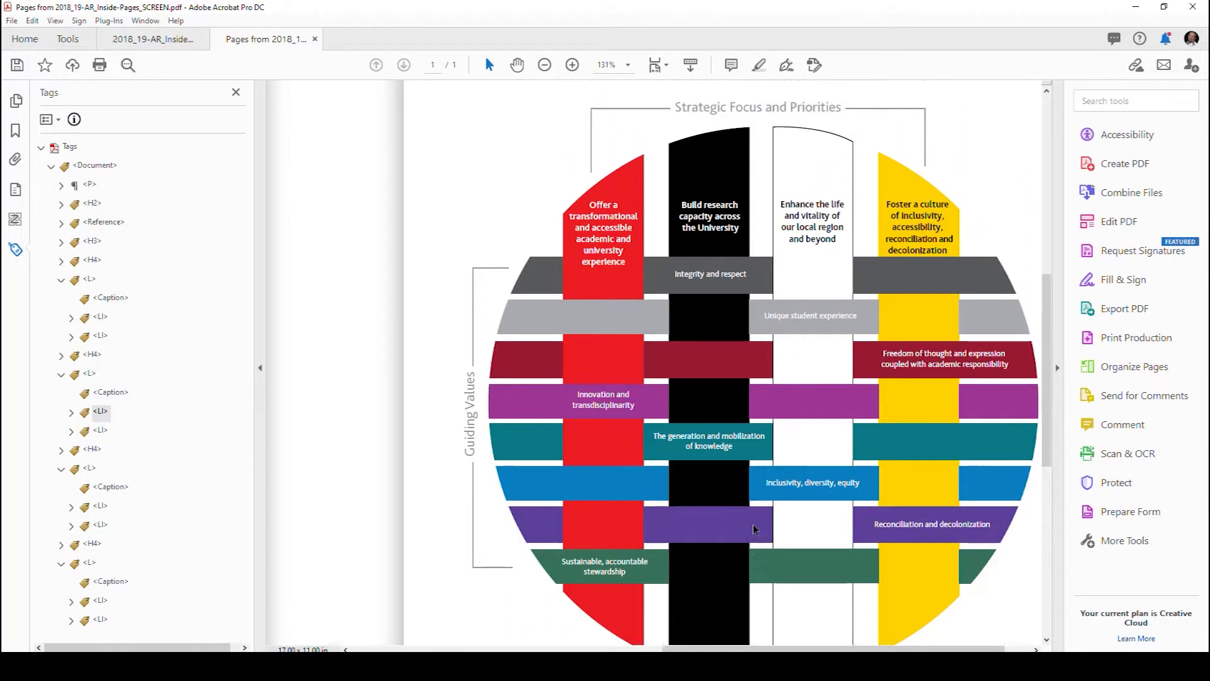
pyautogui.scroll(-3, 511, 575)
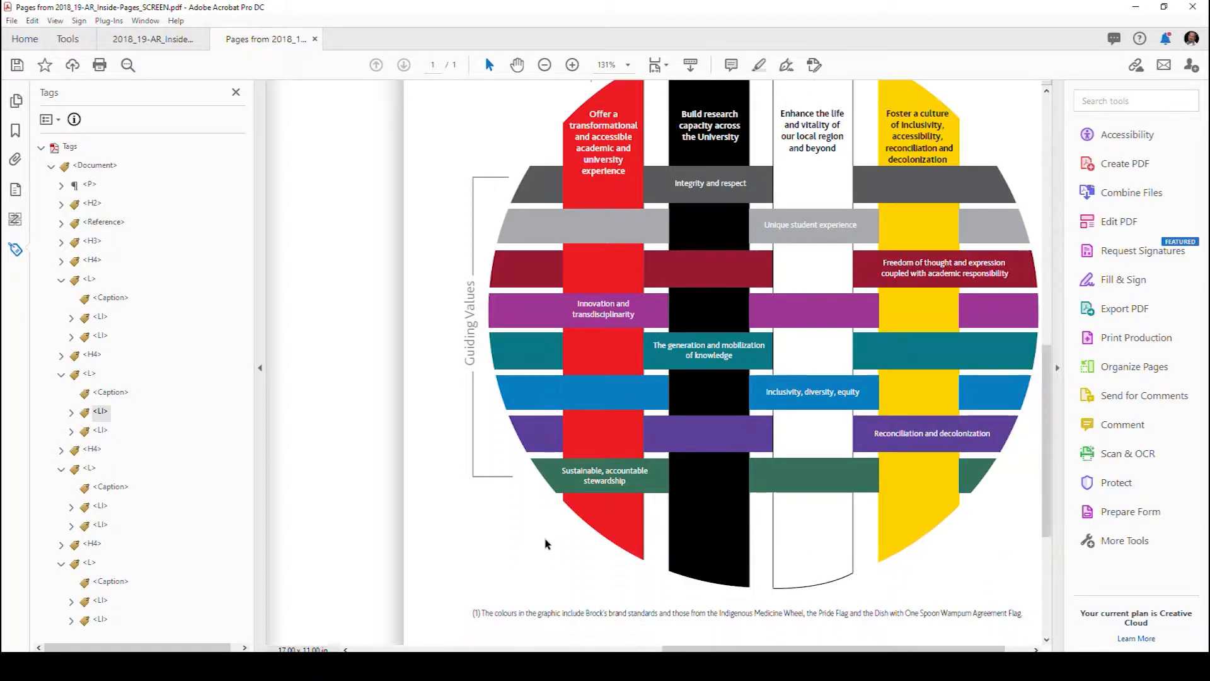
# Step: Select the footnote text below the graphic and expand the Reference tag to inspect its content
pyautogui.tripleClick(511, 576)
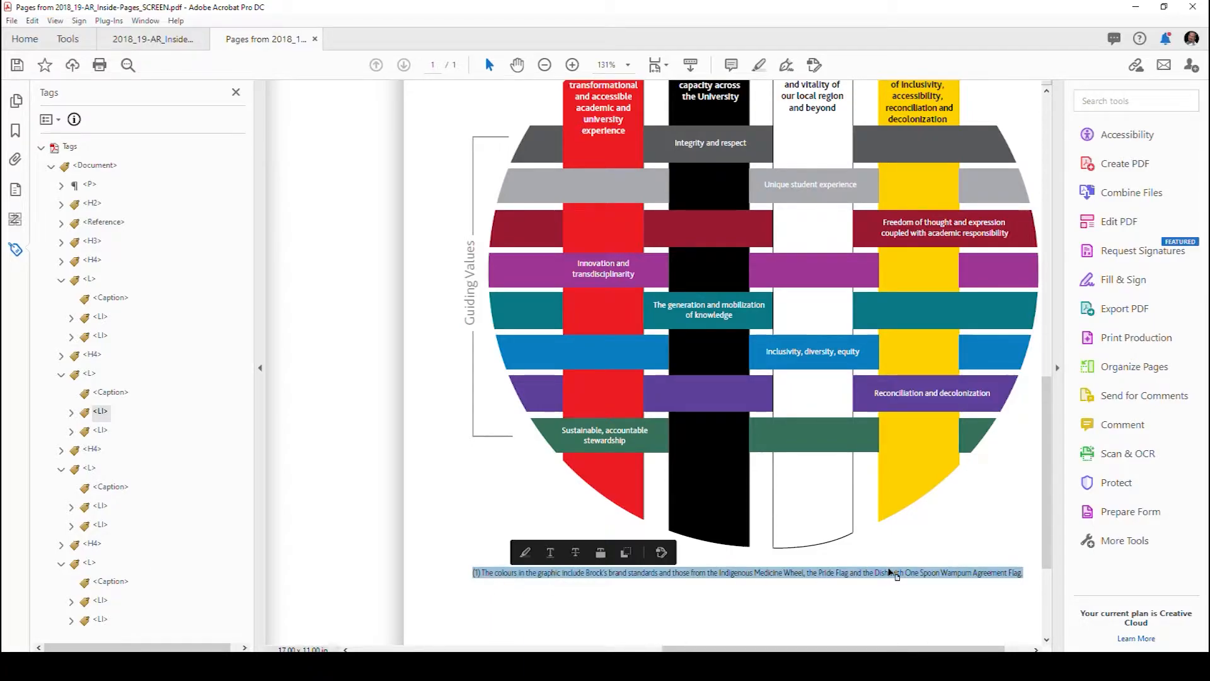
pyautogui.click(488, 572)
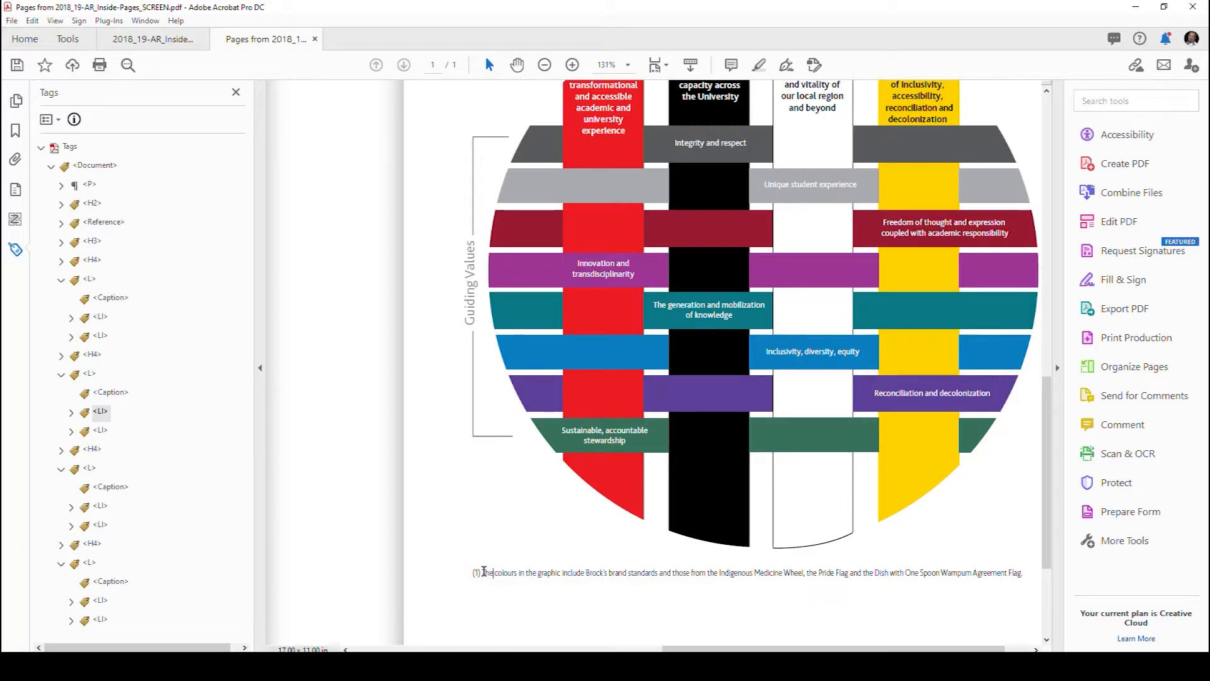
pyautogui.click(59, 225)
pyautogui.click(62, 223)
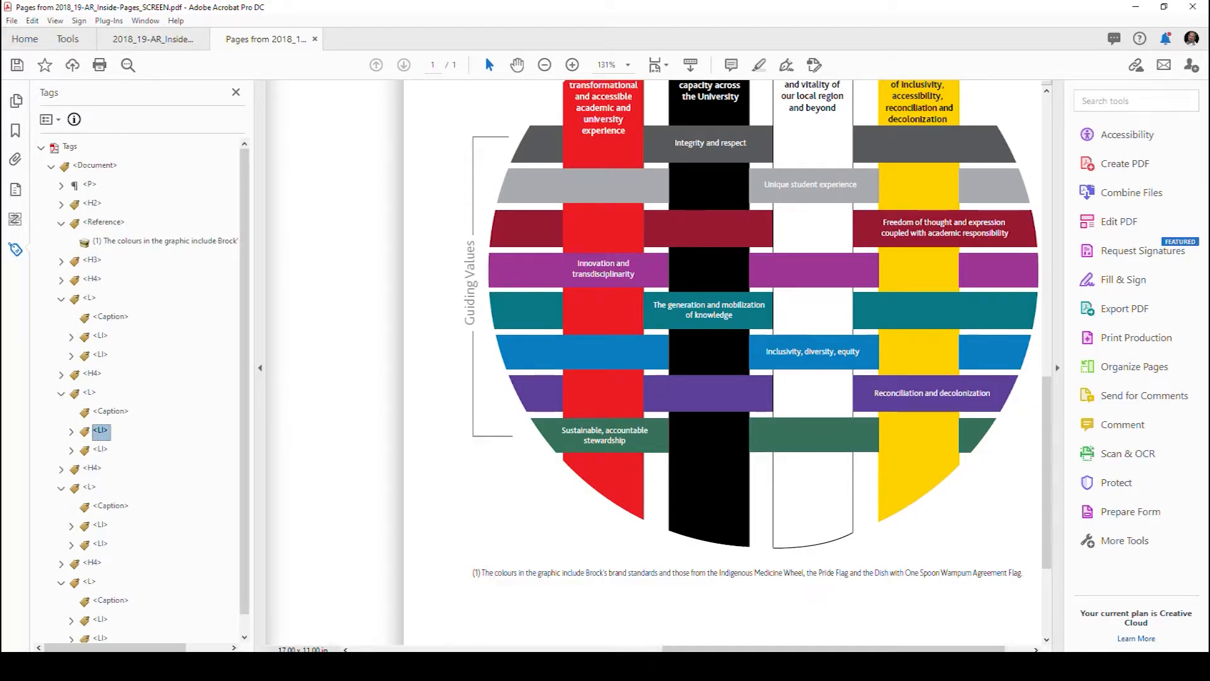
# Step: Exit the JAWS screen reader and return to the PDF's tag tree
pyautogui.rightClick(481, 666)
pyautogui.click(439, 647)
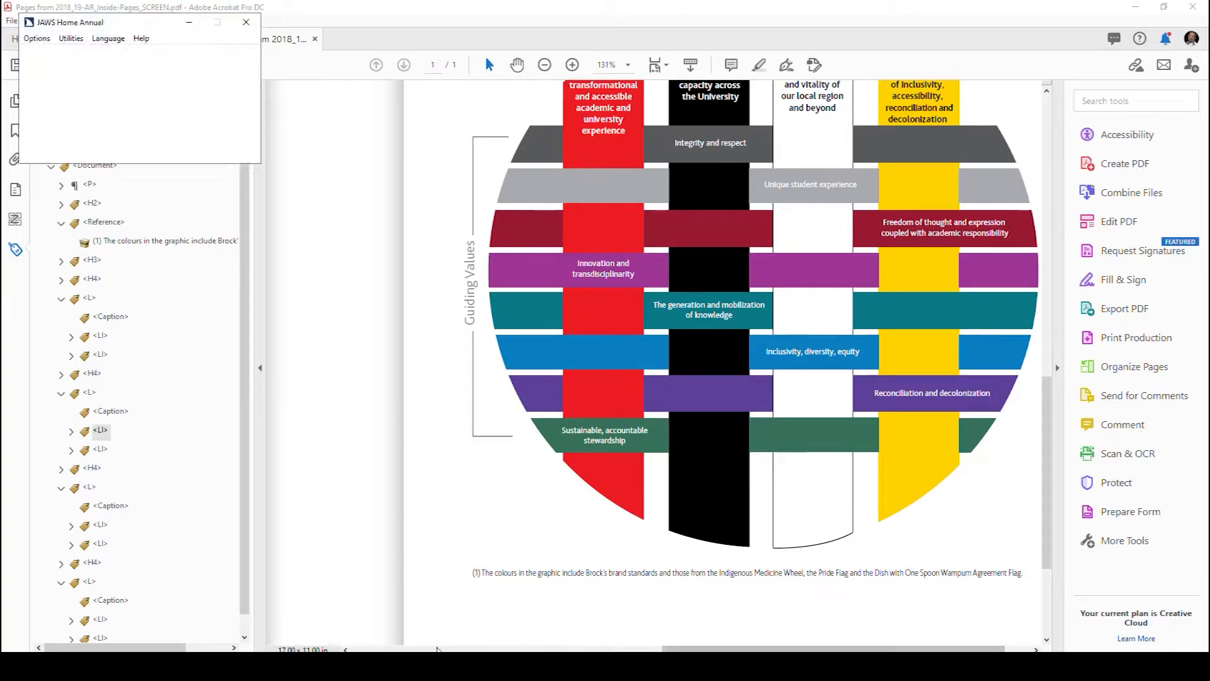
pyautogui.click(189, 124)
pyautogui.click(119, 428)
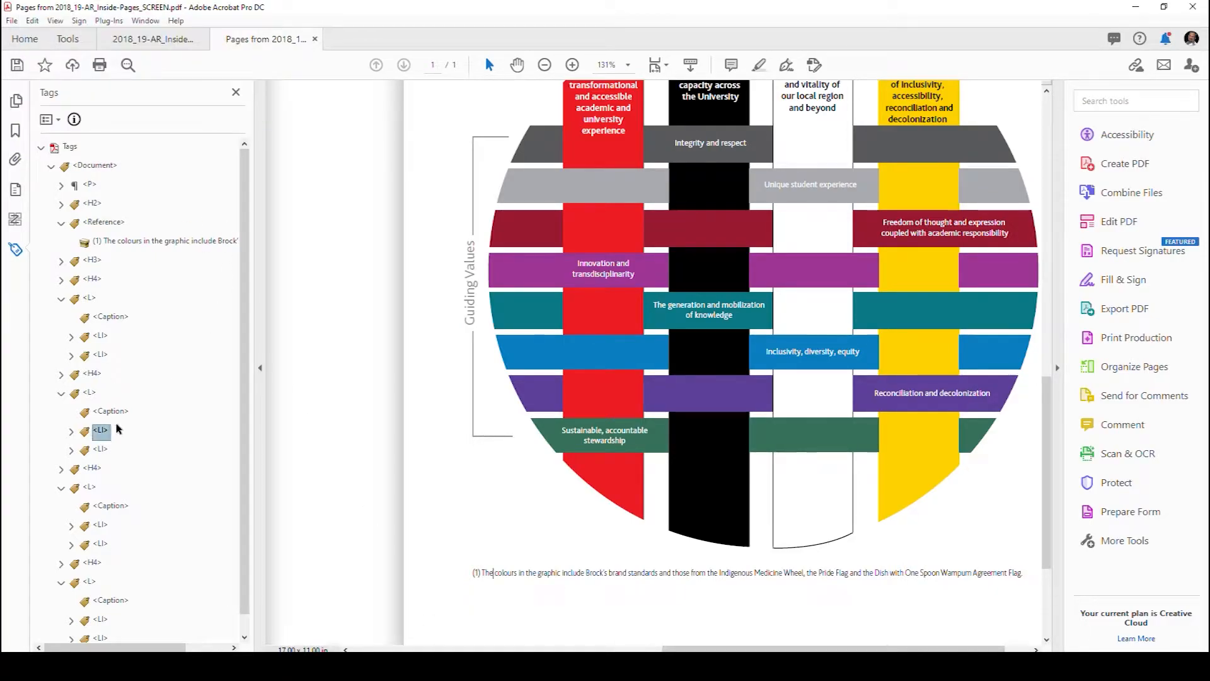
# Step: Select the footnote content inside the Reference tag and examine its tag properties
pyautogui.doubleClick(497, 573)
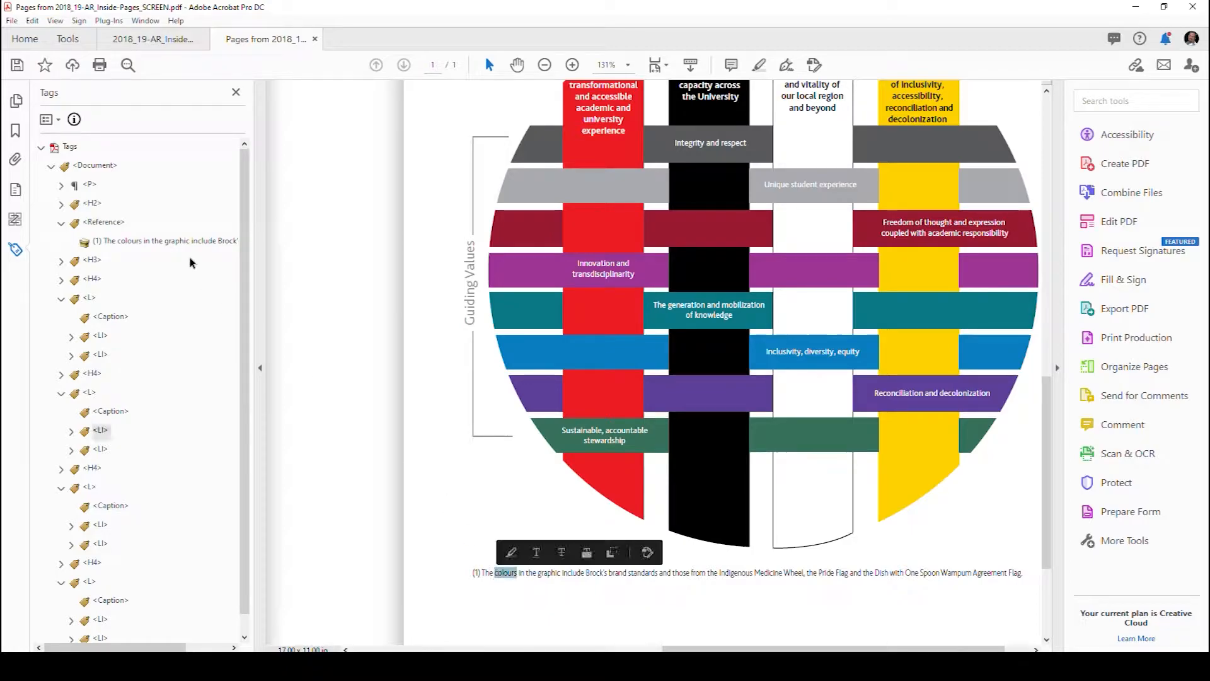
pyautogui.click(172, 241)
pyautogui.rightClick(171, 242)
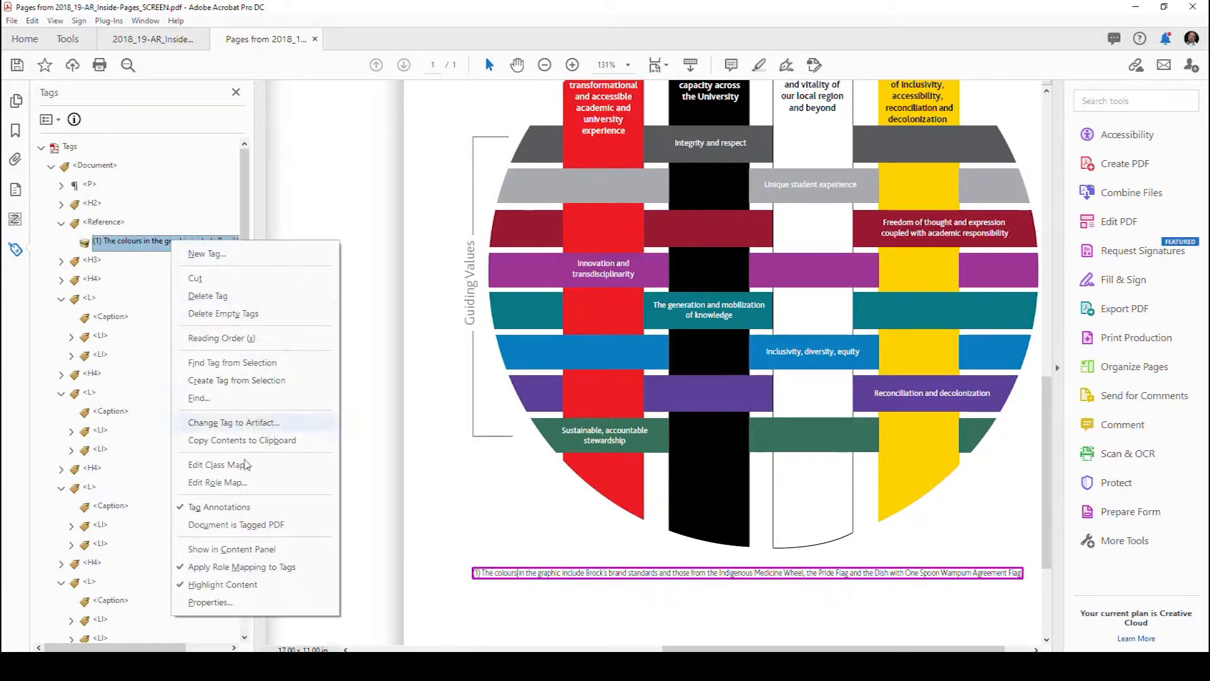
pyautogui.click(210, 602)
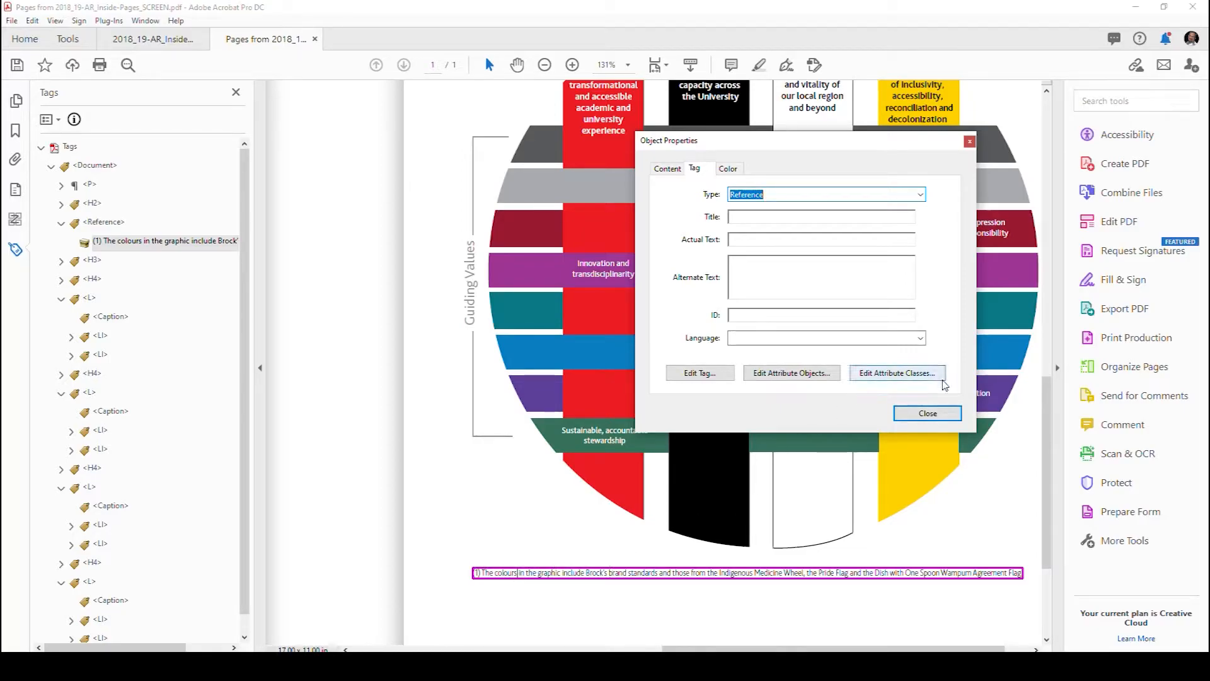
# Step: Copy the full text of footnote (1) below the graphic, closing the tag properties
pyautogui.moveTo(475, 573); pyautogui.dragTo(1023, 571)
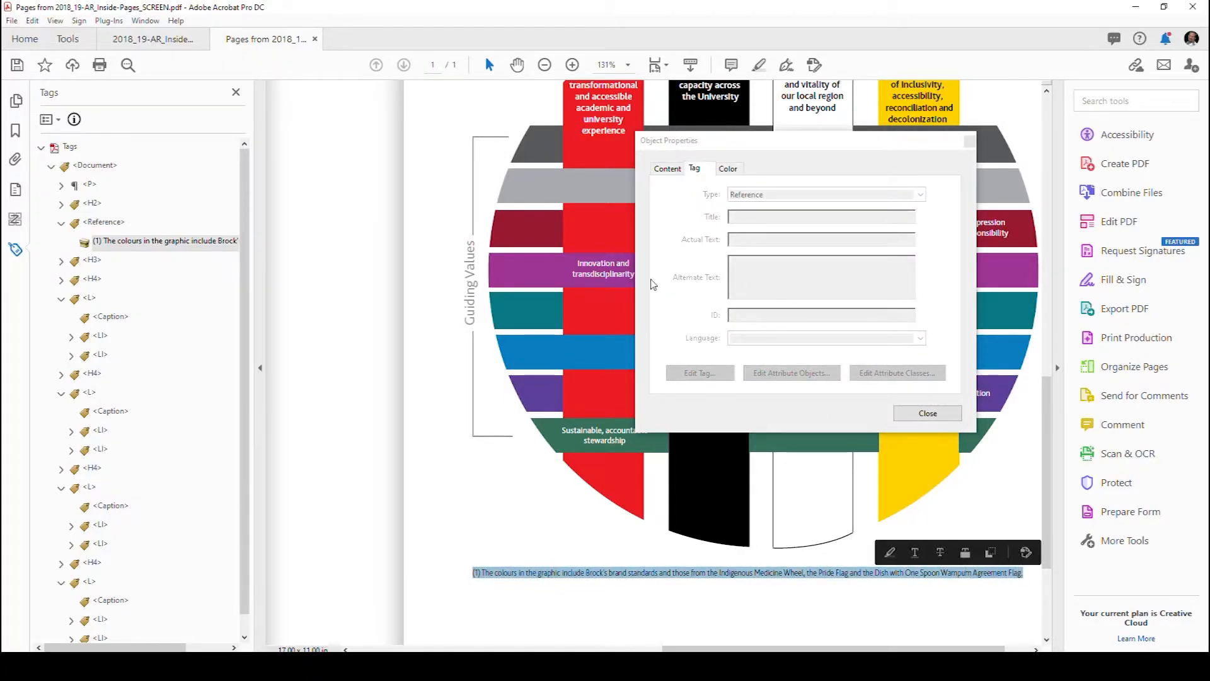
pyautogui.click(928, 414)
pyautogui.rightClick(523, 572)
pyautogui.click(552, 355)
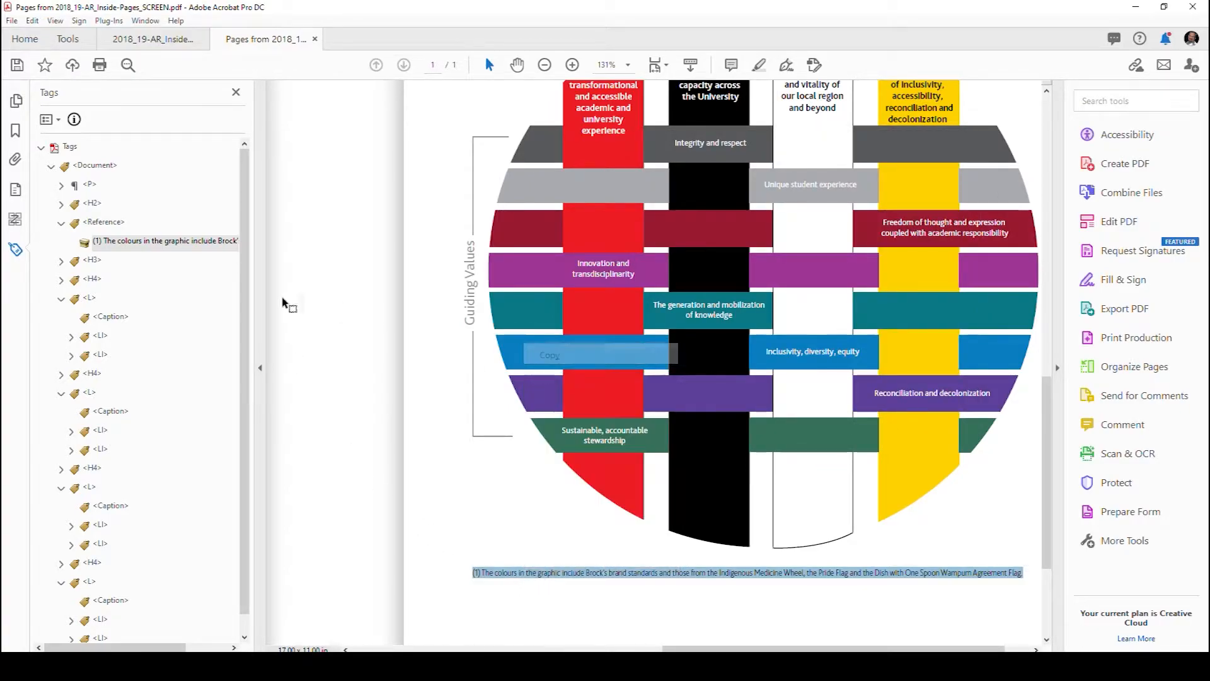
# Step: Paste the copied footnote text as the Actual Text in the Reference tag's properties
pyautogui.rightClick(117, 240)
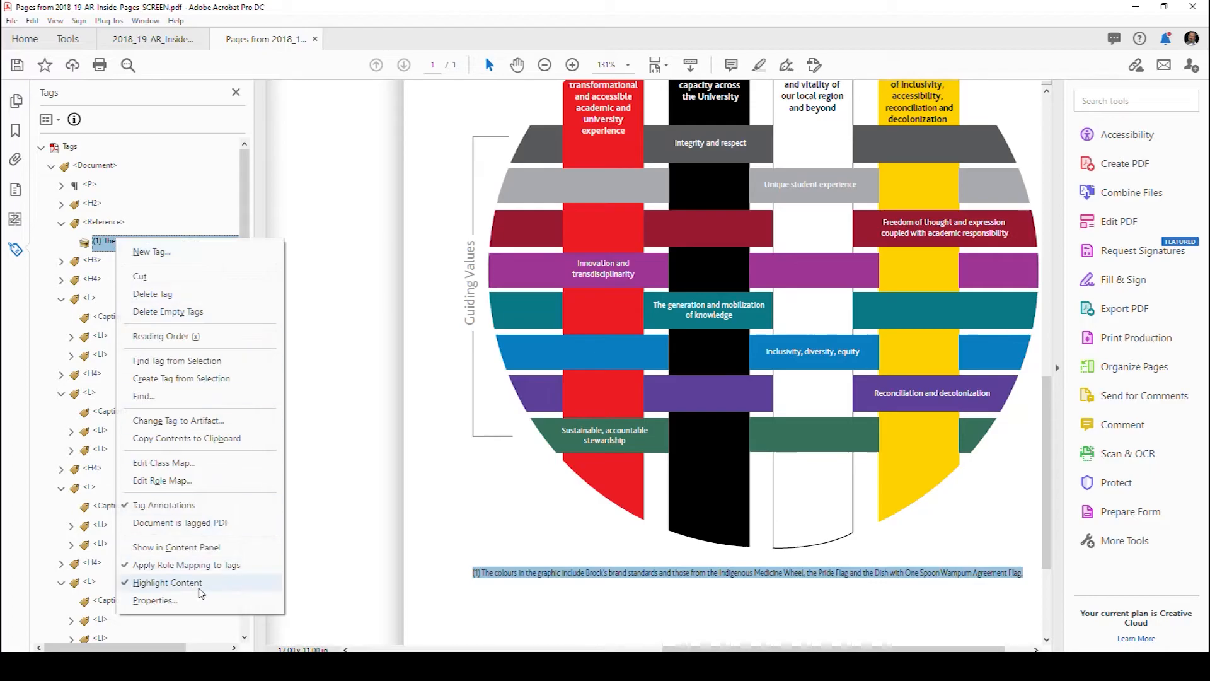
pyautogui.click(157, 600)
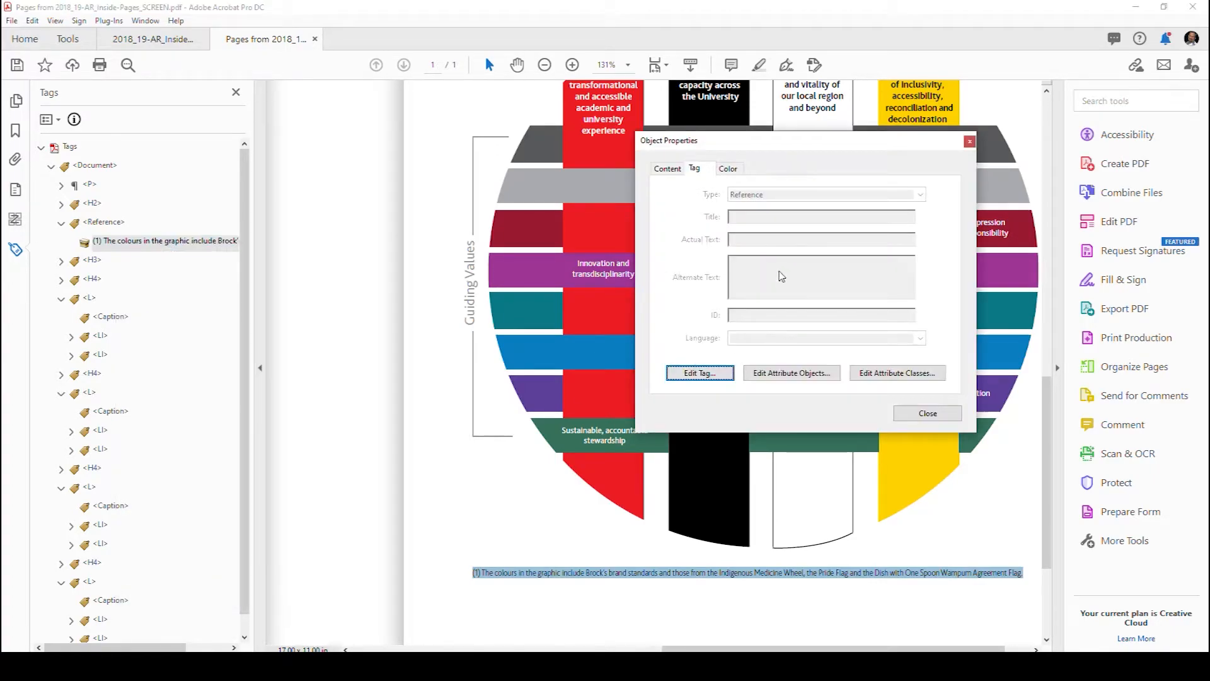
pyautogui.click(928, 413)
pyautogui.rightClick(121, 247)
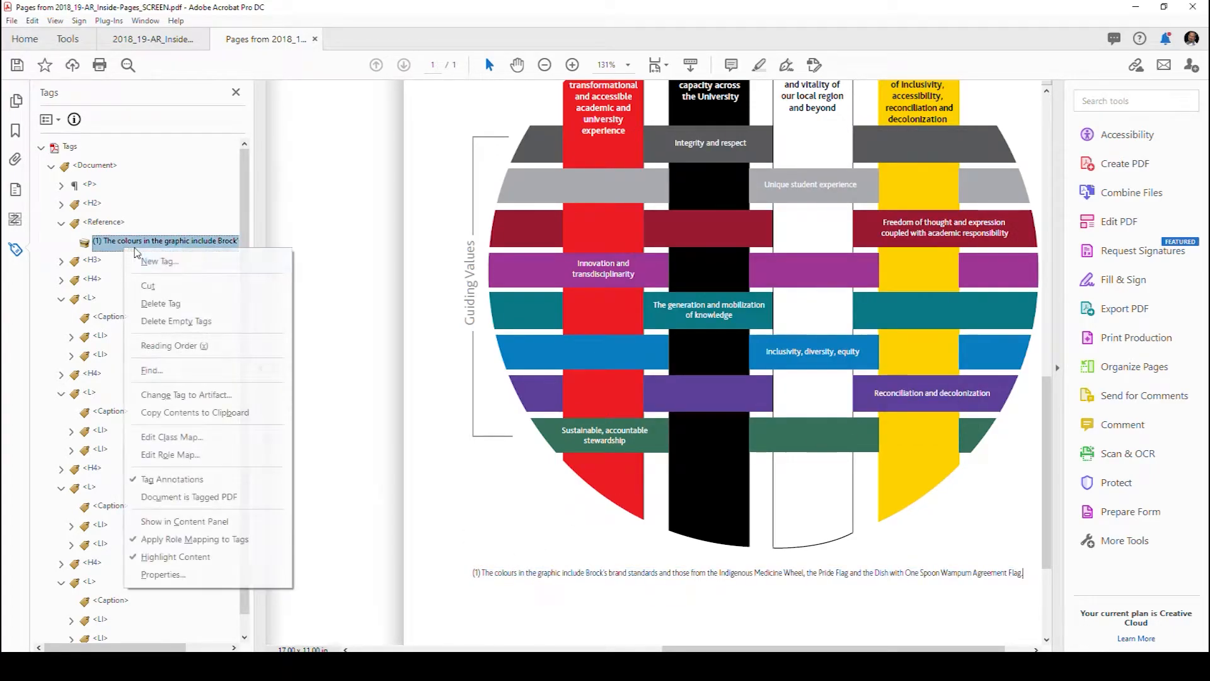
pyautogui.click(183, 575)
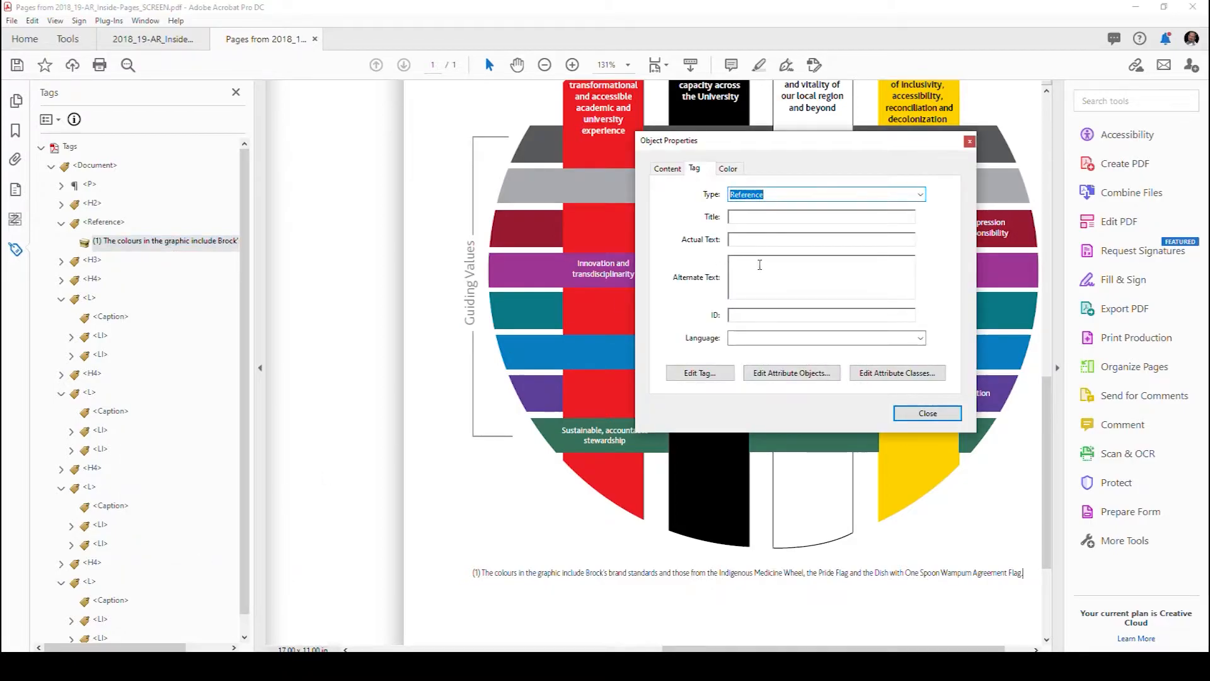
pyautogui.click(747, 244)
pyautogui.hotkey('ctrl', 'v')
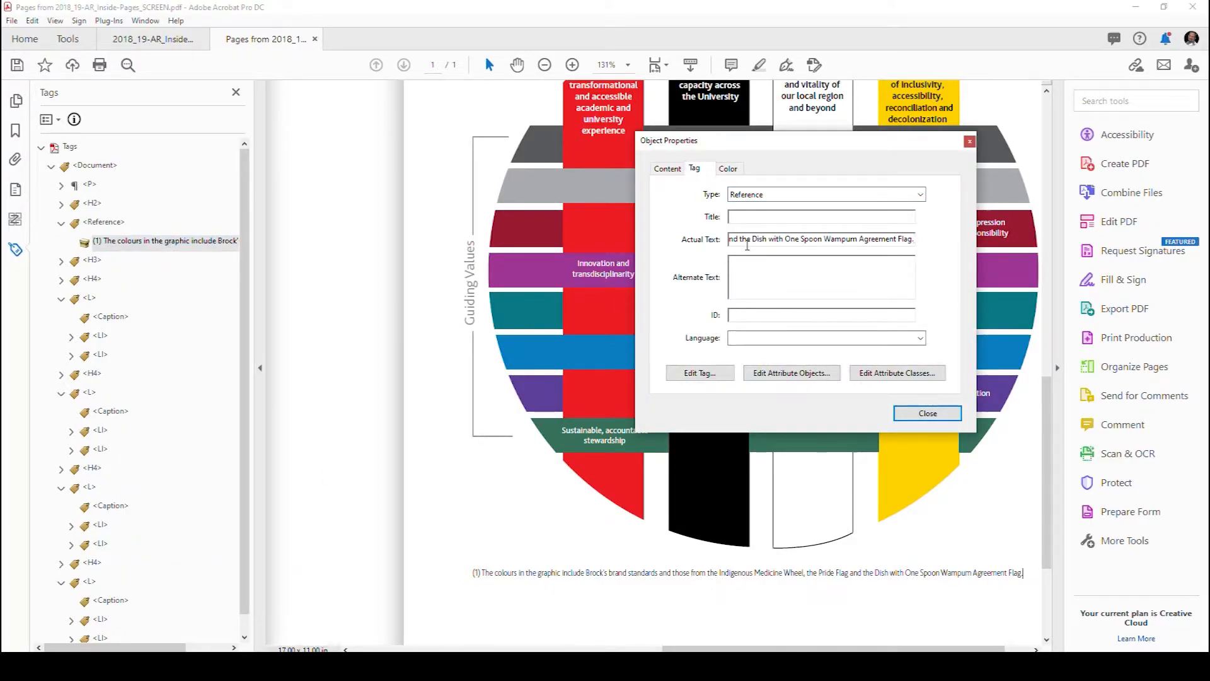
# Step: Insert "Circular infographic with" after "(1)" in the Reference tag's Actual Text
pyautogui.press('Home')
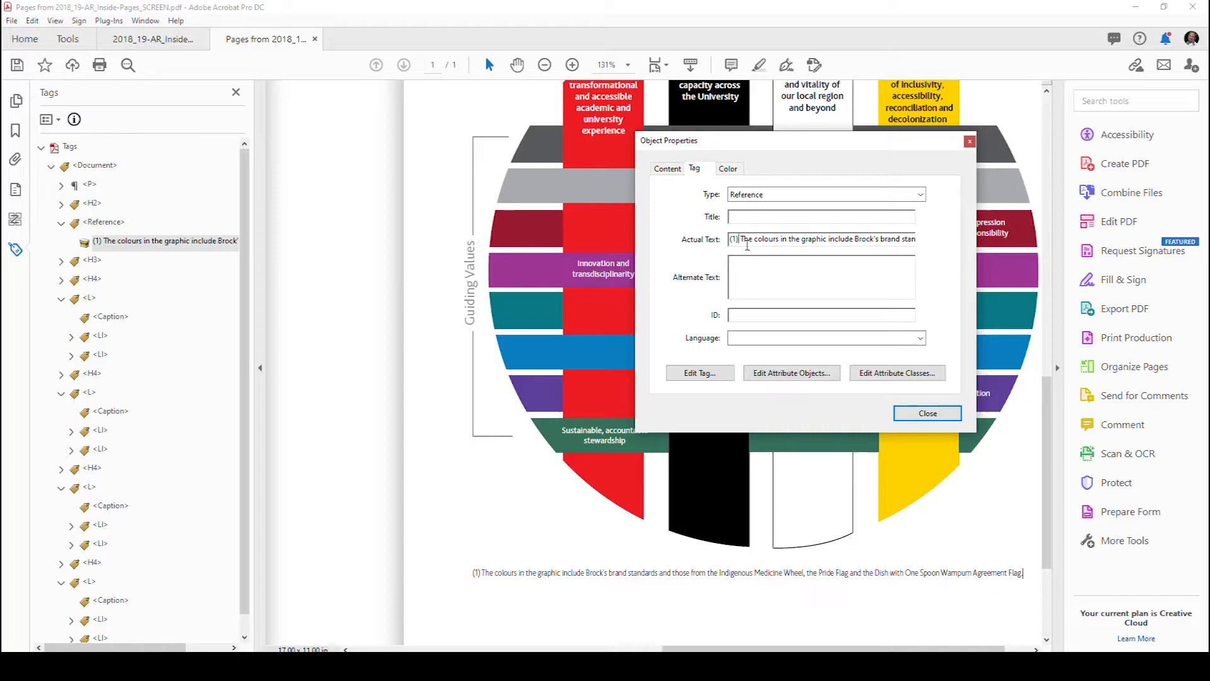
pyautogui.write('Cir')
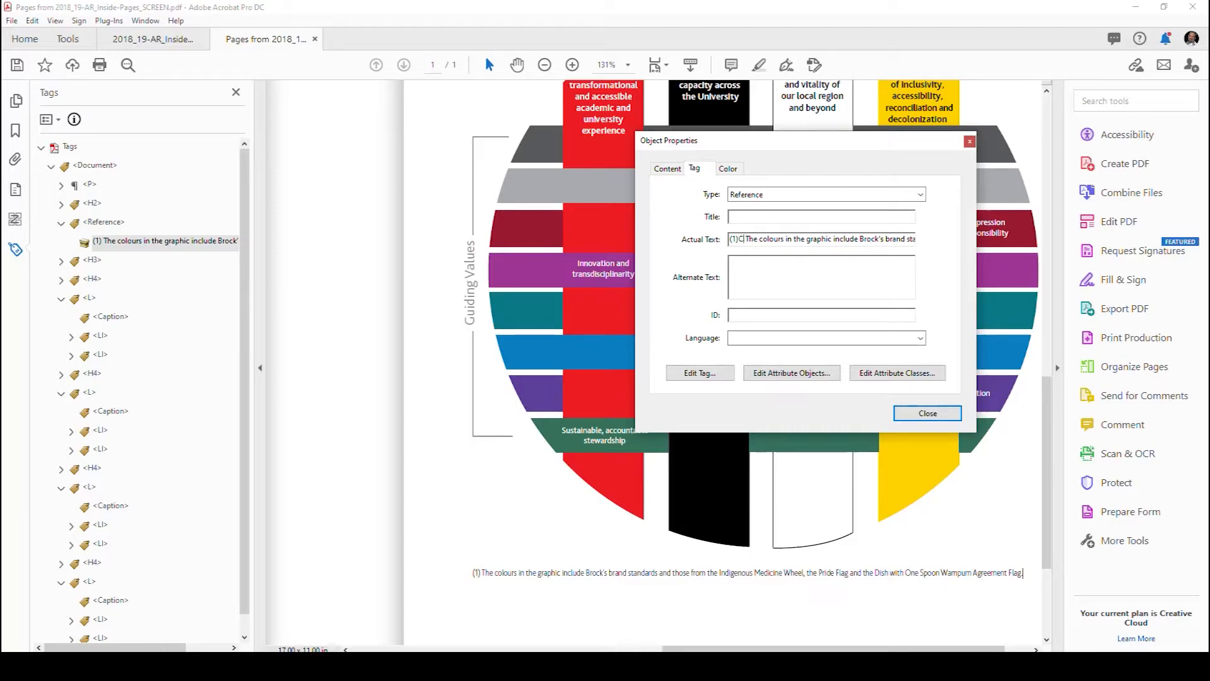
pyautogui.write('cul')
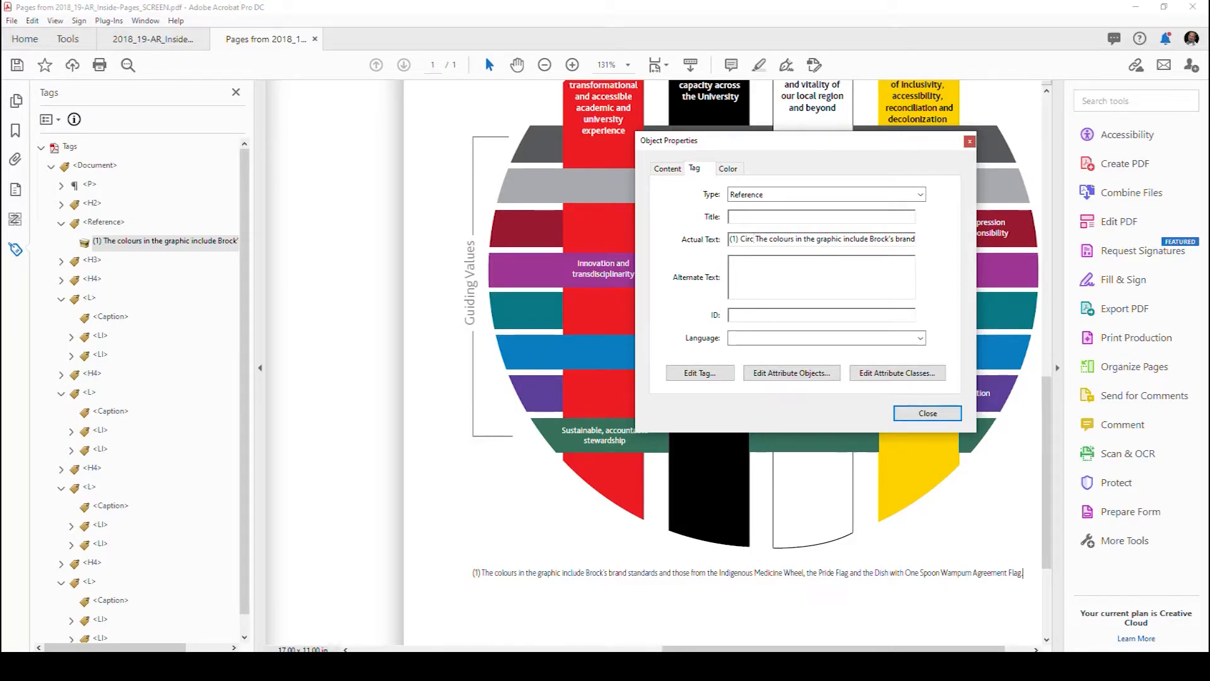
pyautogui.write('ar grap')
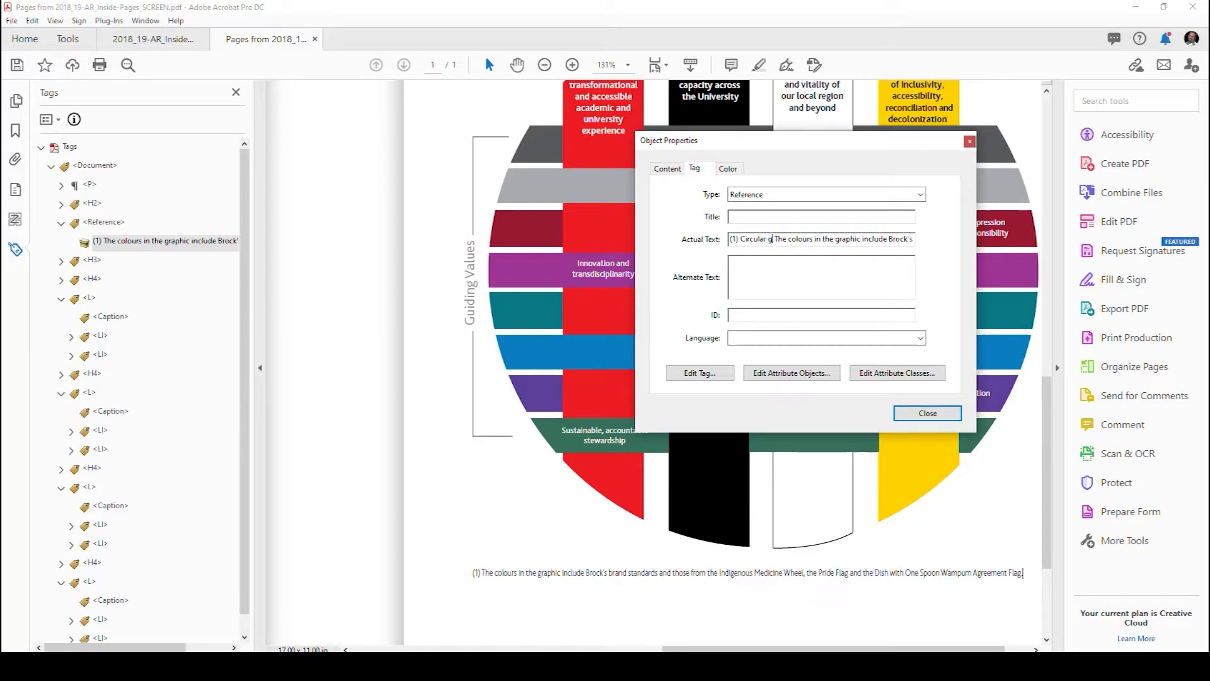
pyautogui.press('BackSpace')
pyautogui.press('BackSpace')
pyautogui.press('BackSpace')
pyautogui.press('BackSpace')
pyautogui.write('info')
pyautogui.write('gra')
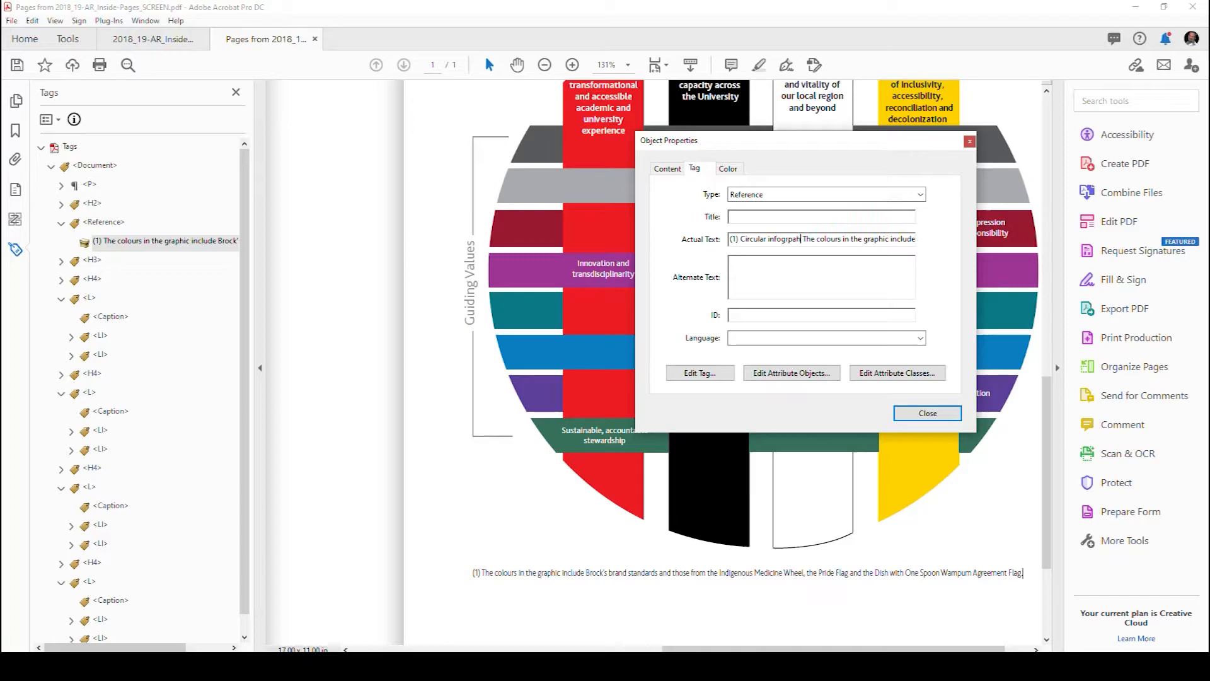
pyautogui.write('phic with')
# Step: Remove the words "Circular infographic with" and the extra space from the Reference tag's Actual Text
pyautogui.hotkey('ctrl', 'shift', 'Left')
pyautogui.hotkey('ctrl', 'shift', 'Left')
pyautogui.hotkey('ctrl', 'shift', 'Left')
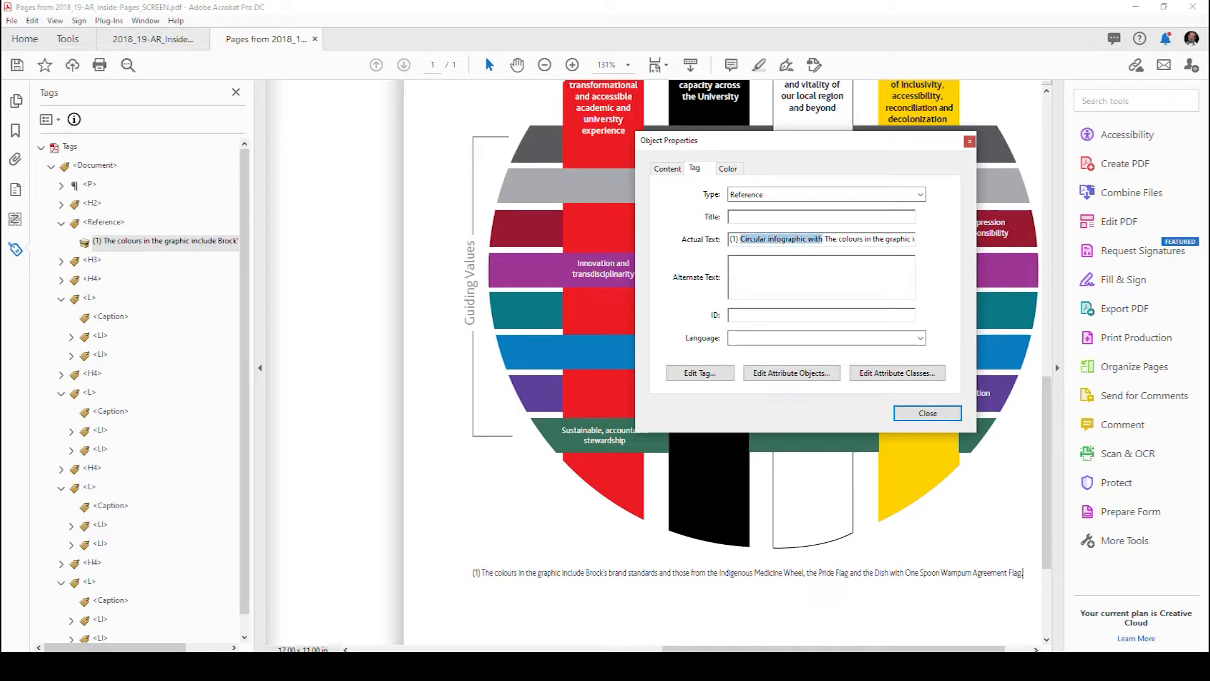
pyautogui.press('BackSpace')
pyautogui.hotkey('ctrl', 'Right')
pyautogui.hotkey('ctrl', 'Right')
pyautogui.hotkey('ctrl', 'Right')
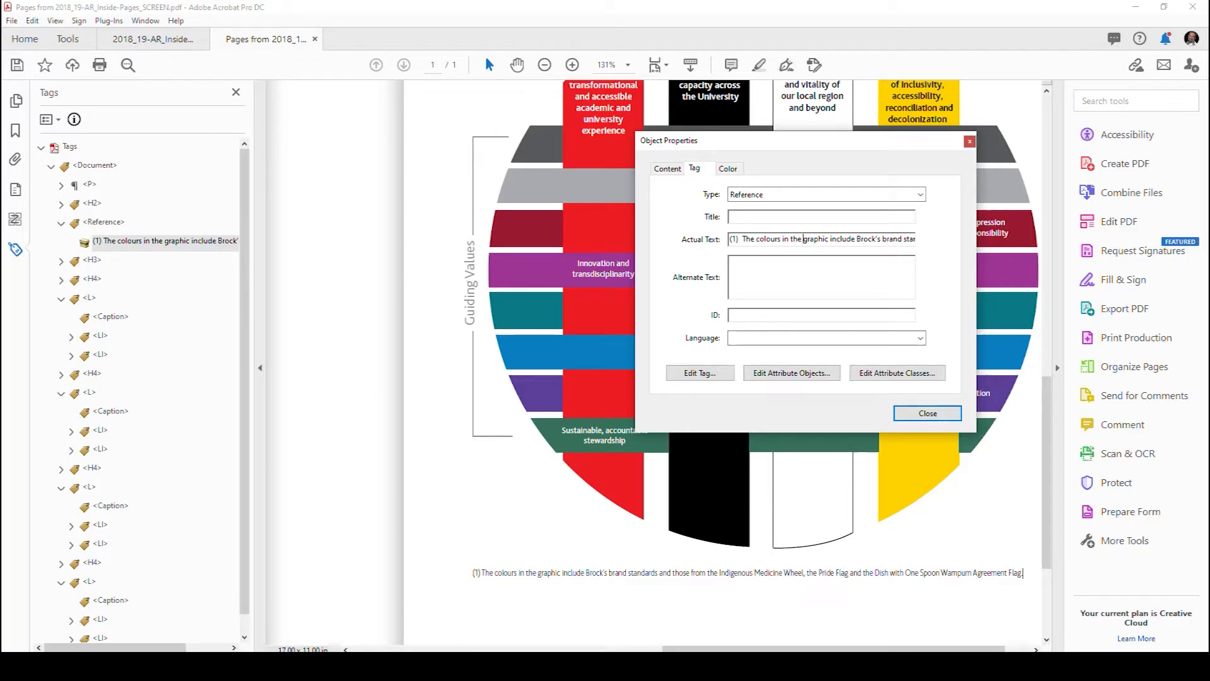
pyautogui.press('Right')
pyautogui.press('Right')
pyautogui.press('Right')
pyautogui.press('Delete')
pyautogui.press('Delete')
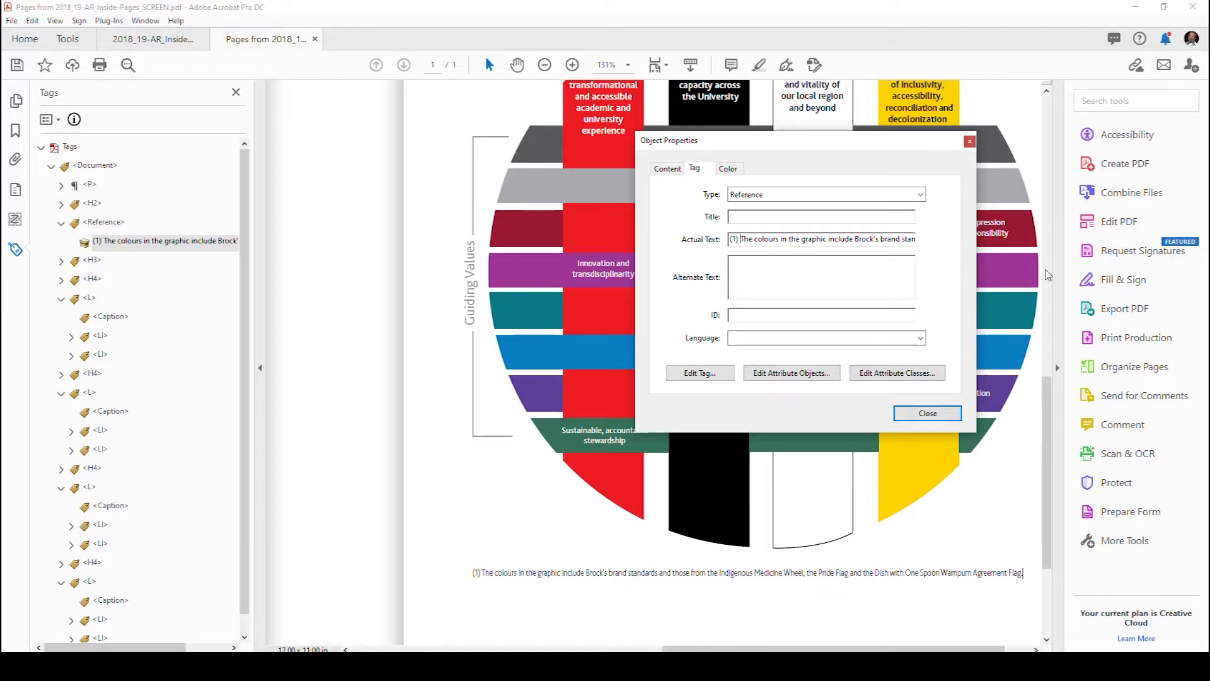
# Step: Clear the Reference tag's Actual Text completely and close its properties
pyautogui.tripleClick(787, 244)
pyautogui.press('BackSpace')
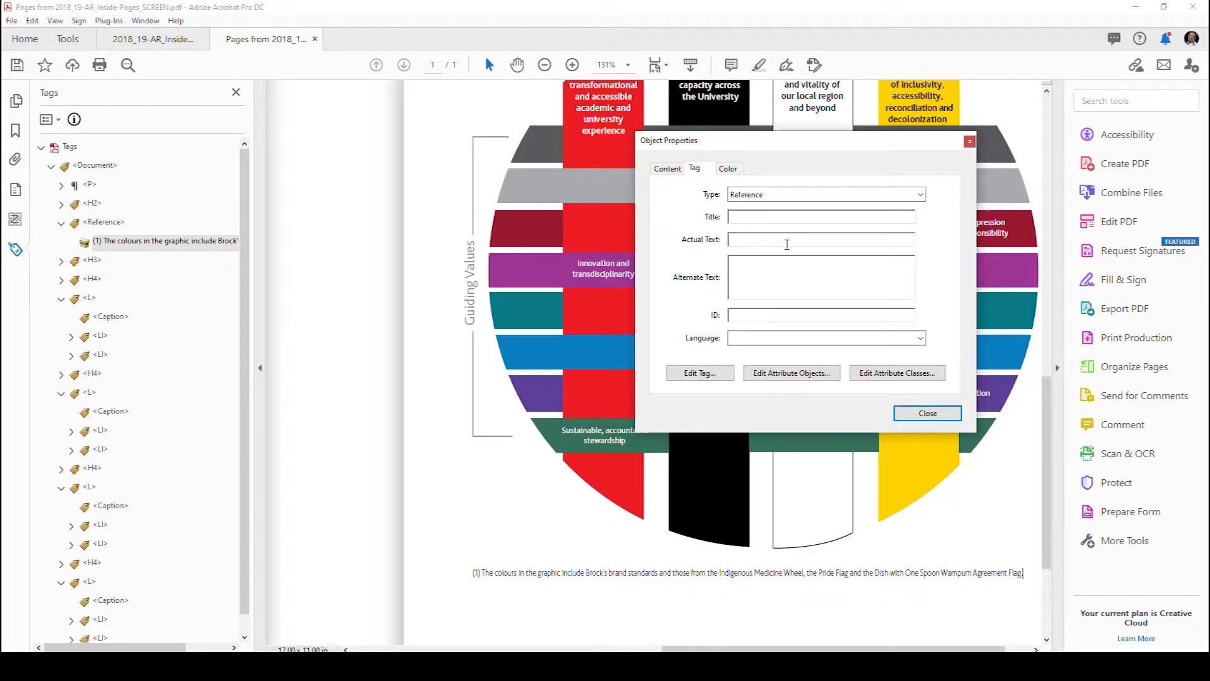
pyautogui.click(927, 413)
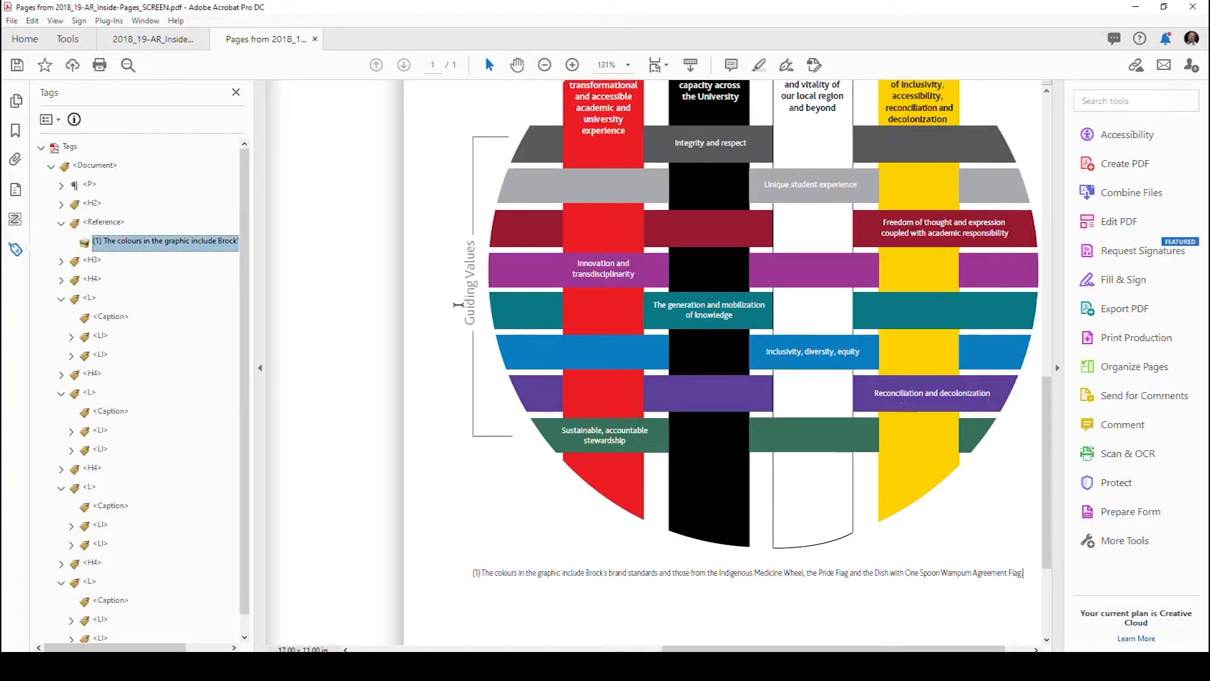
# Step: Collapse the Reference tag and all expanded list tags in the tag tree
pyautogui.scroll(1, 629, 396)
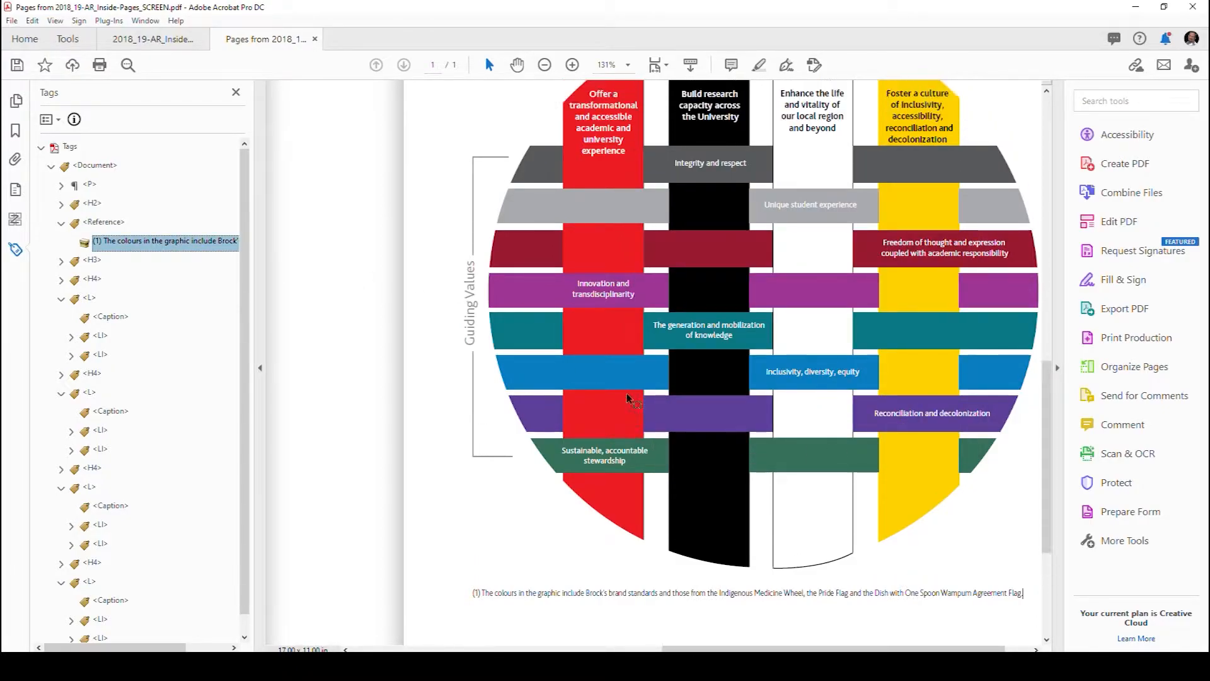
pyautogui.scroll(5, 626, 392)
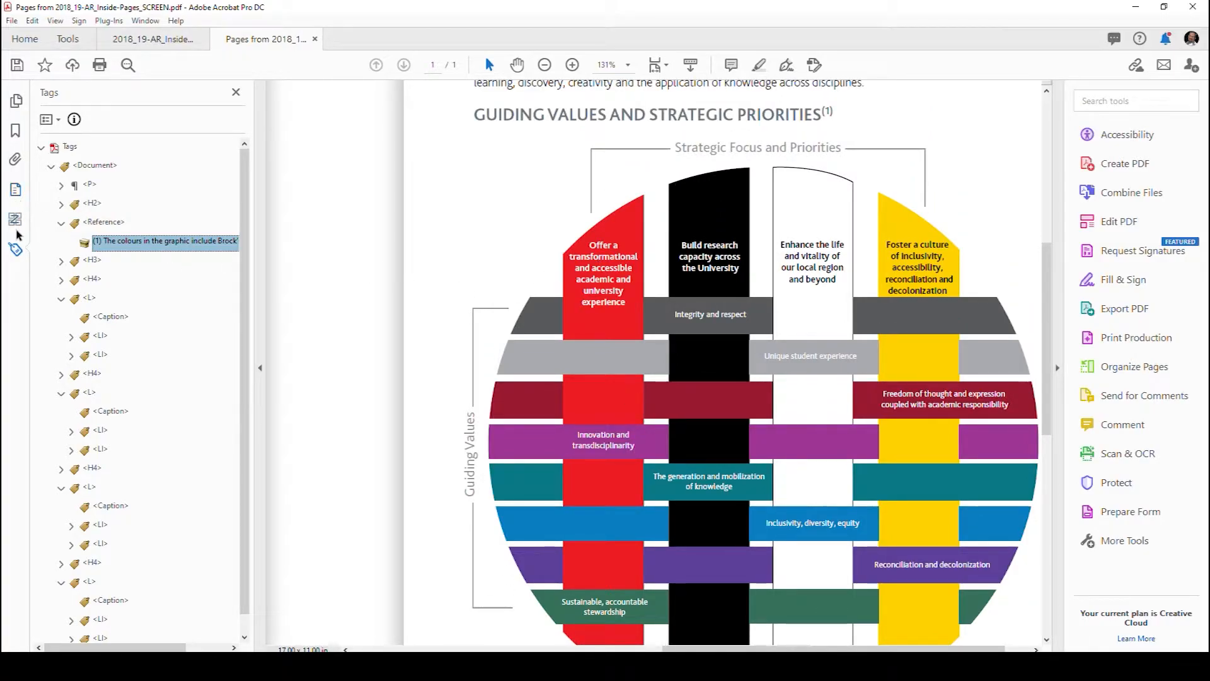
pyautogui.click(61, 223)
pyautogui.click(61, 279)
pyautogui.click(61, 317)
pyautogui.click(61, 355)
pyautogui.click(61, 393)
pyautogui.scroll(1, 570, 368)
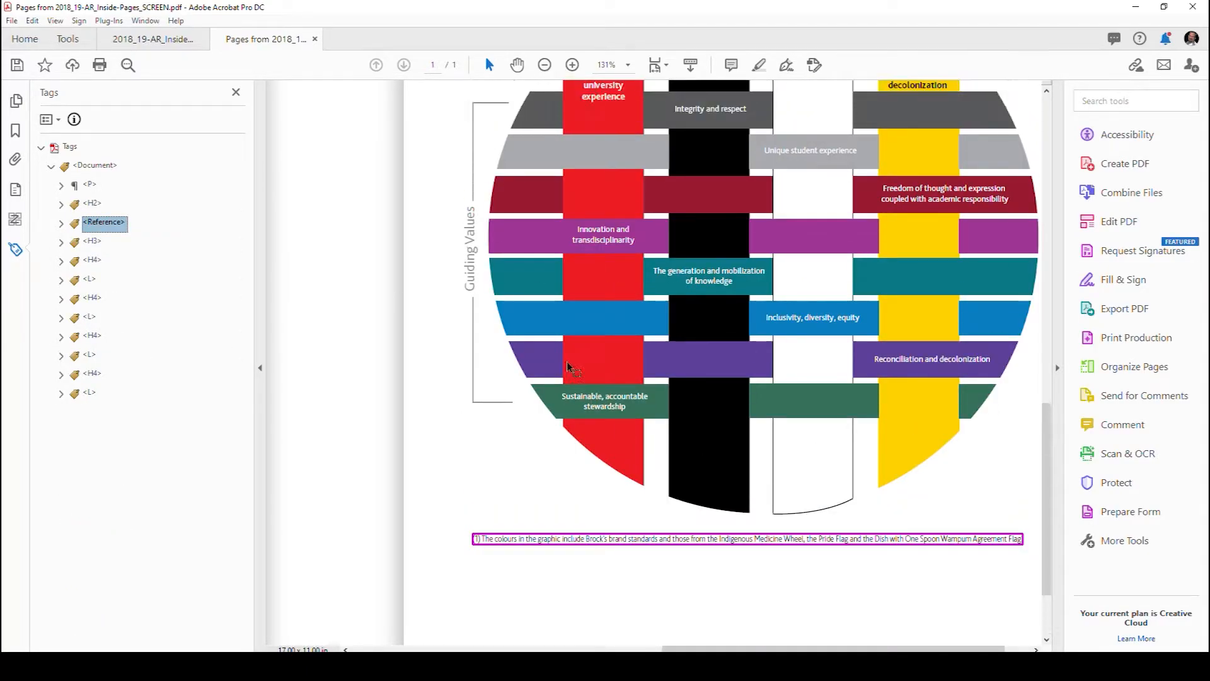
pyautogui.scroll(3, 569, 368)
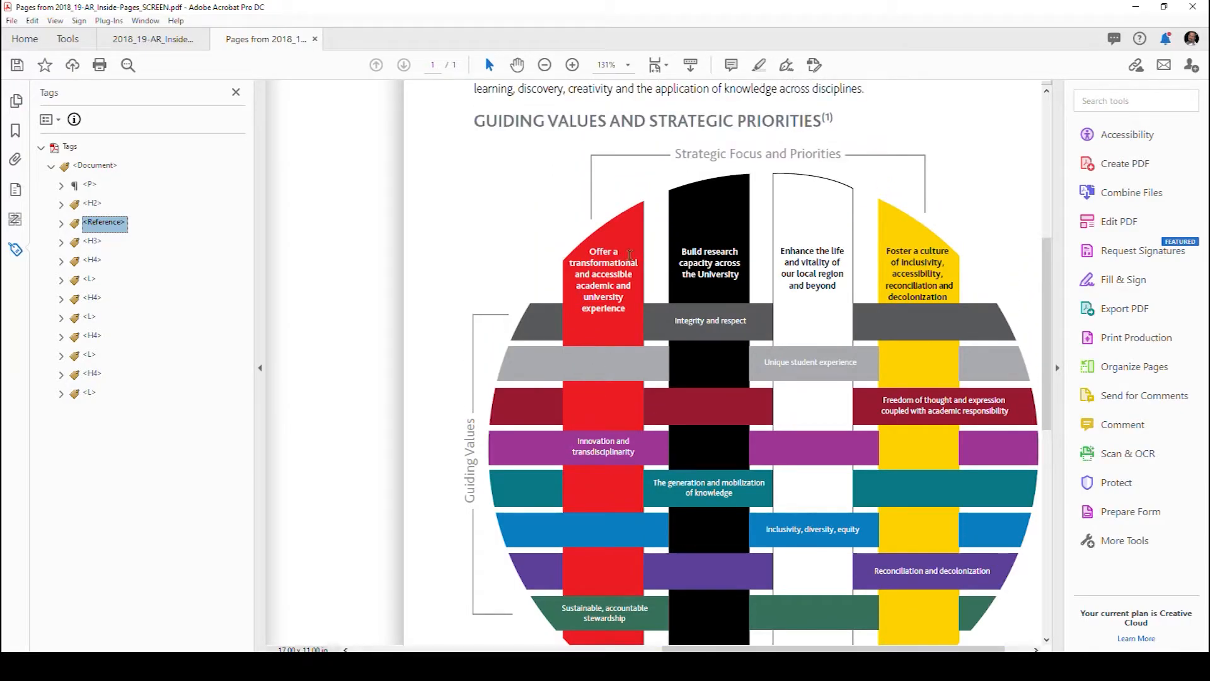
# Step: Expand Page 1 in the document's content tree and select the Path of the graphic's black vertical bar
pyautogui.click(15, 191)
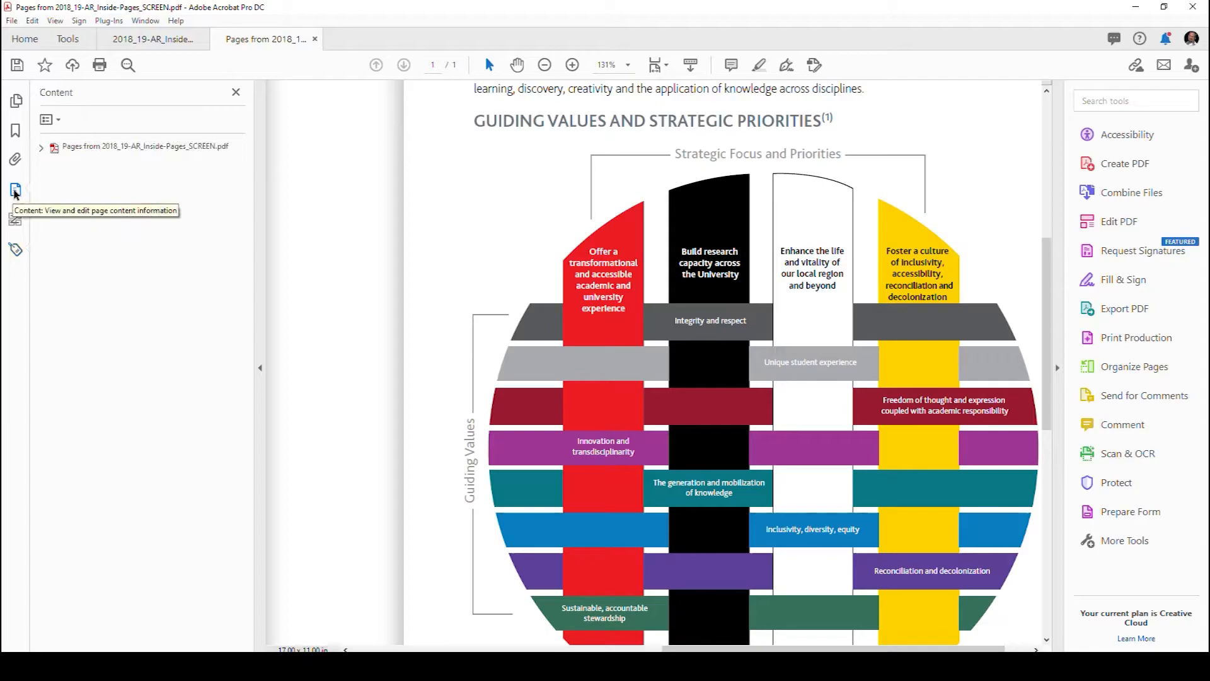
pyautogui.click(41, 148)
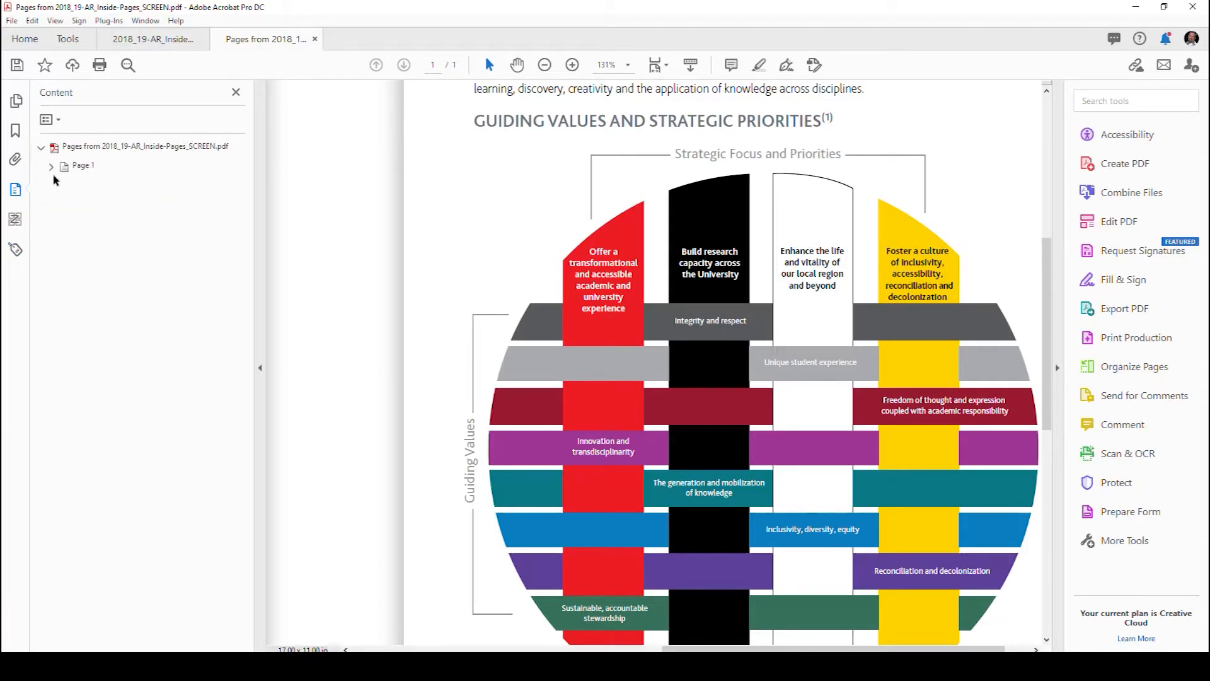
pyautogui.click(51, 167)
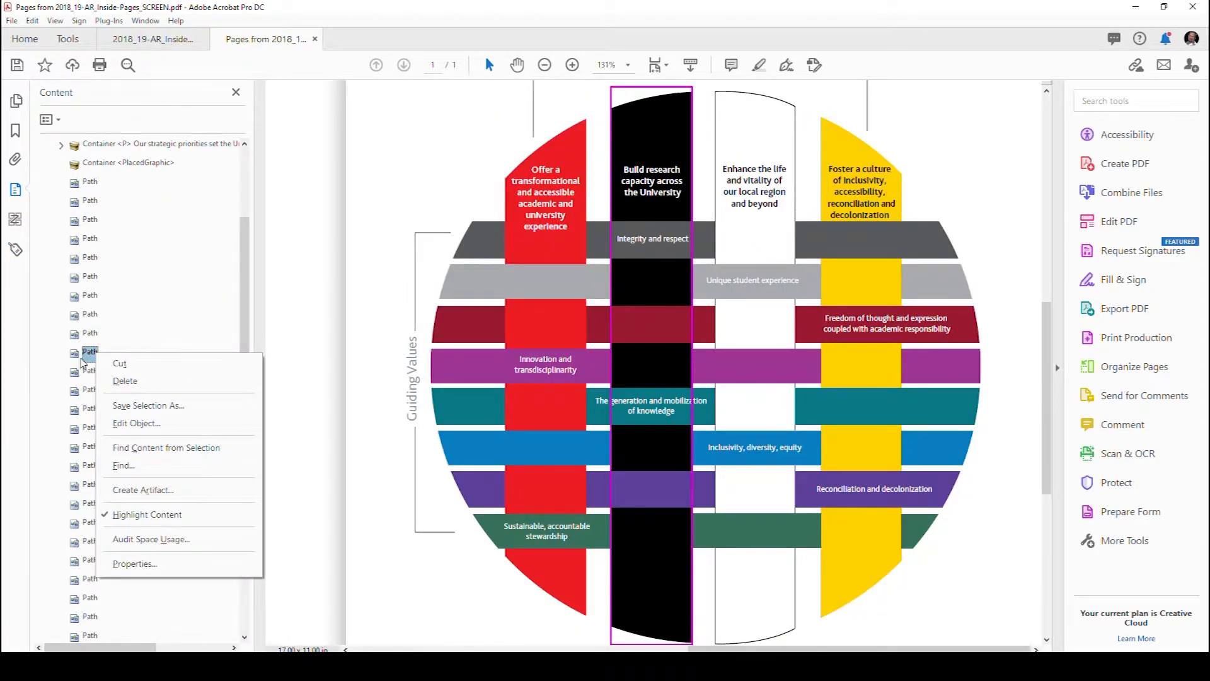
pyautogui.click(87, 359)
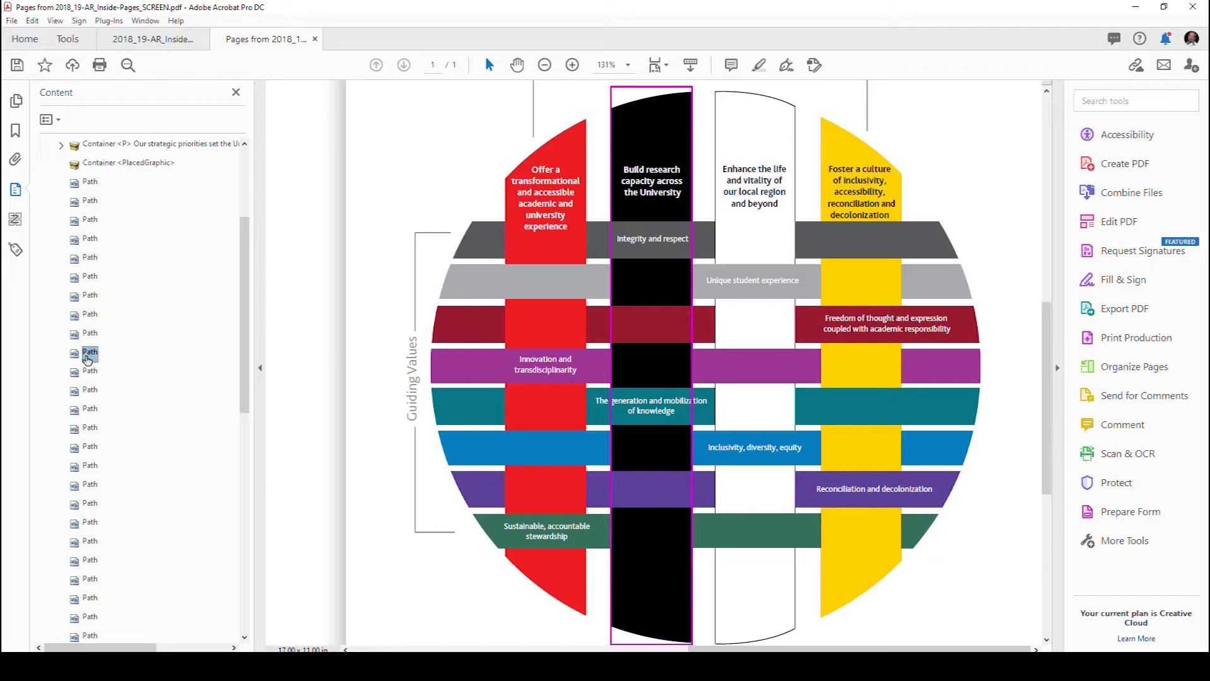
pyautogui.rightClick(87, 361)
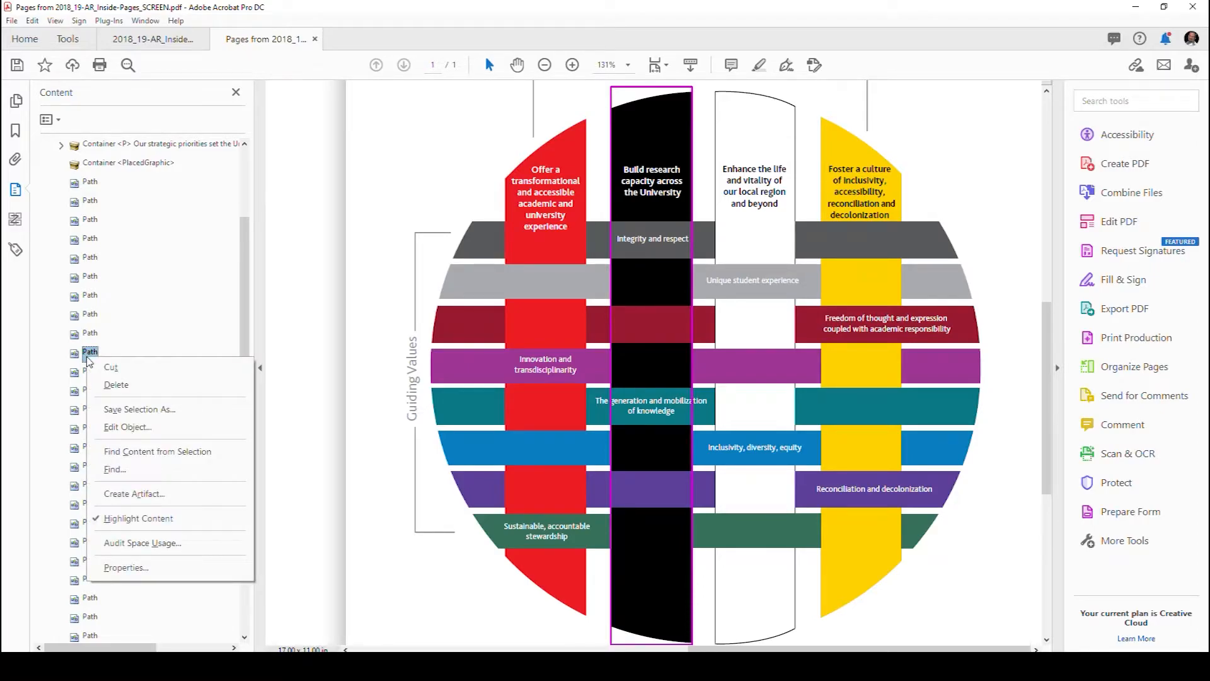
pyautogui.click(96, 452)
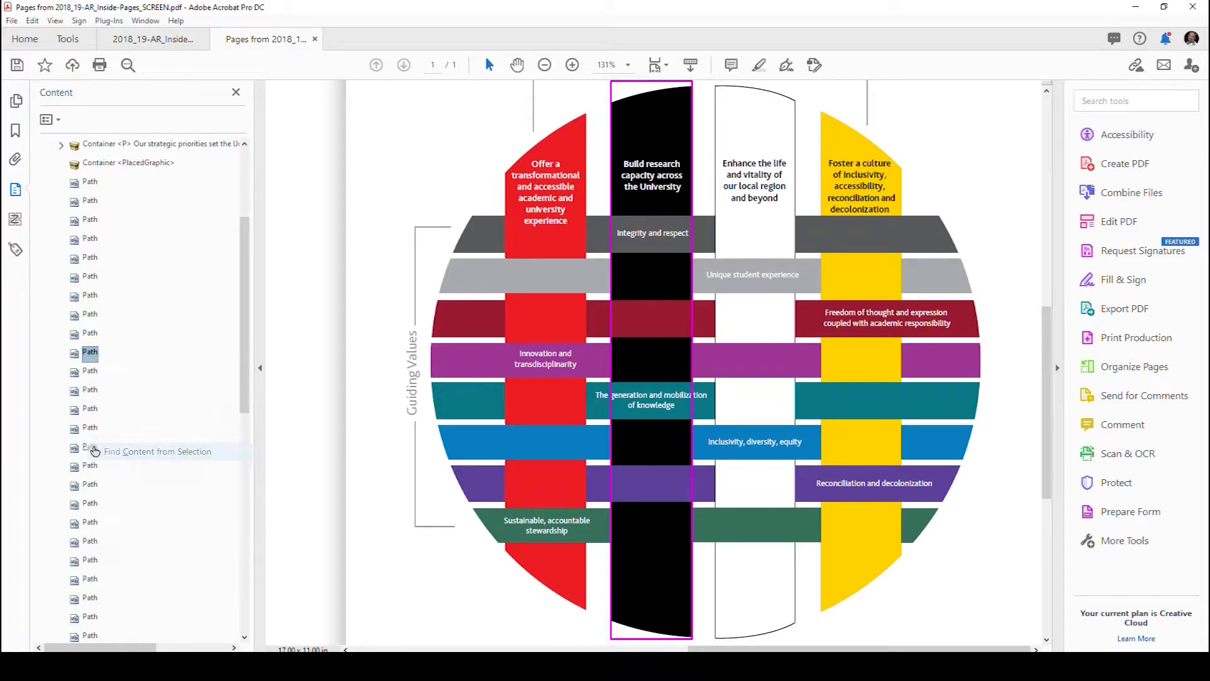
# Step: Search the page for Unmarked Content and advance through the matches to the graphic's white vertical bar
pyautogui.rightClick(84, 363)
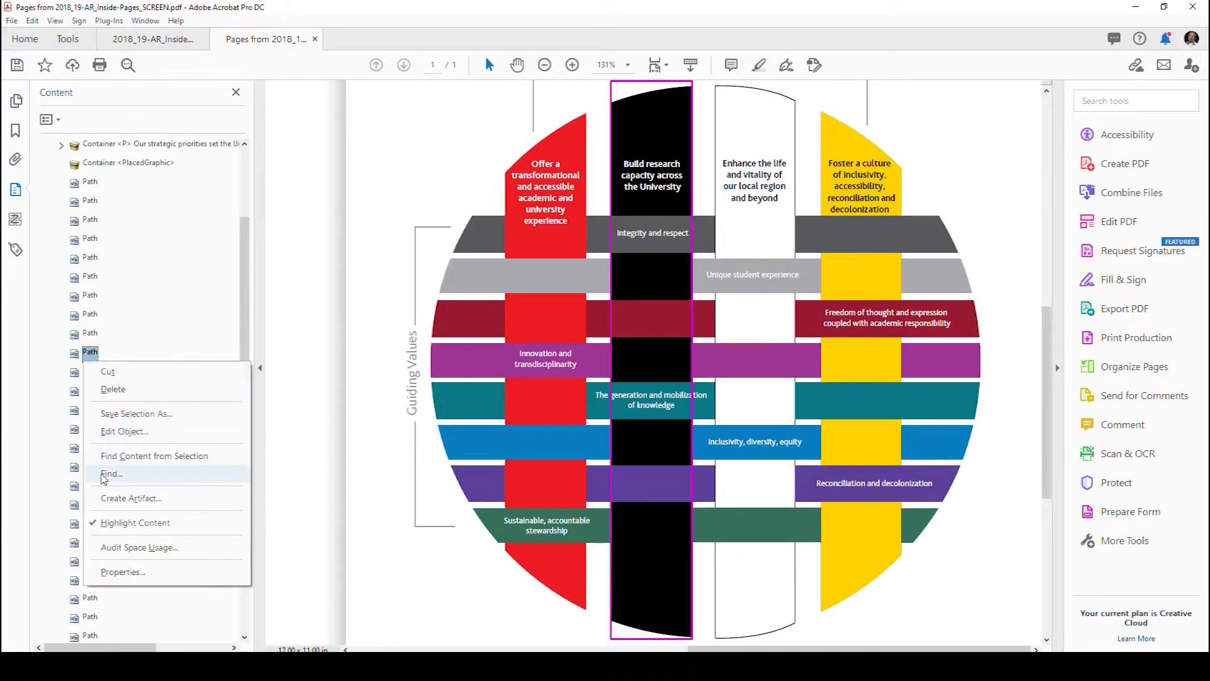
pyautogui.click(106, 474)
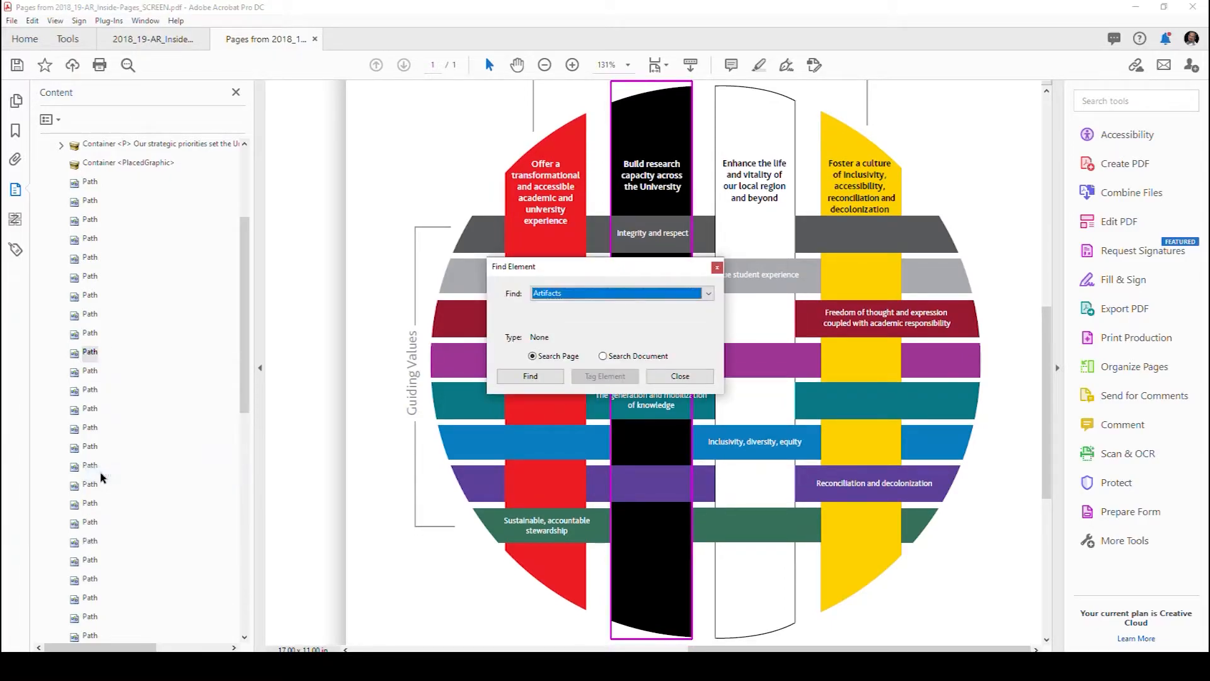
pyautogui.click(579, 294)
pyautogui.click(573, 353)
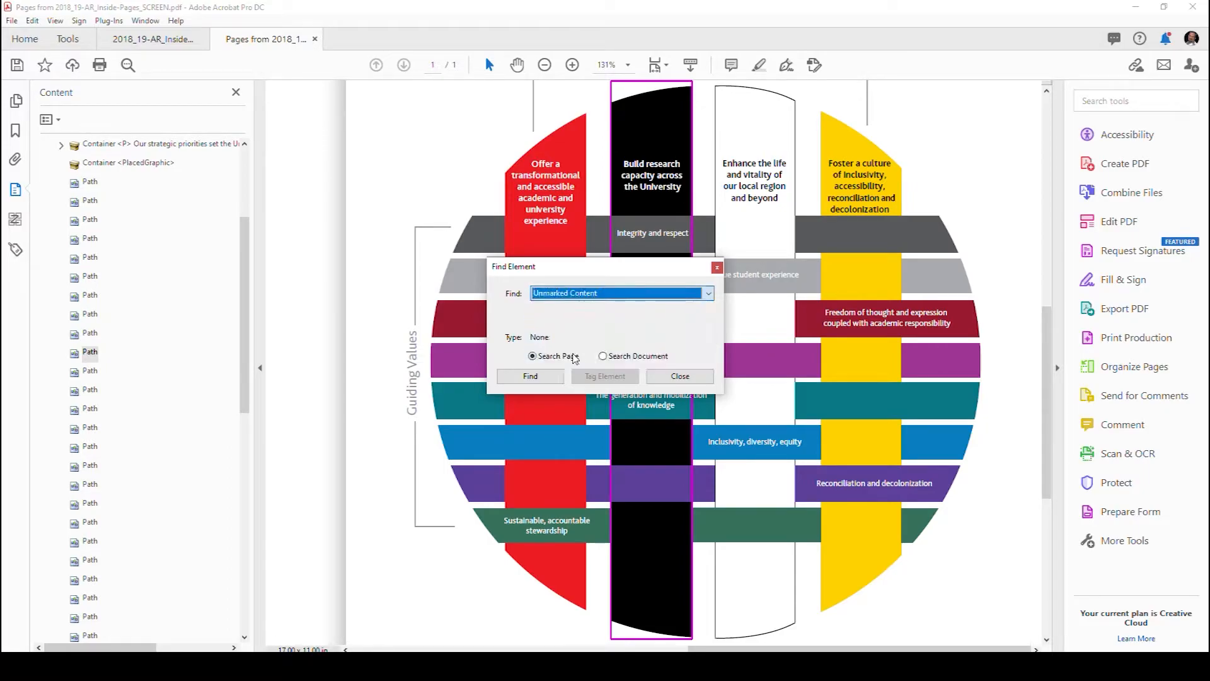
pyautogui.click(530, 376)
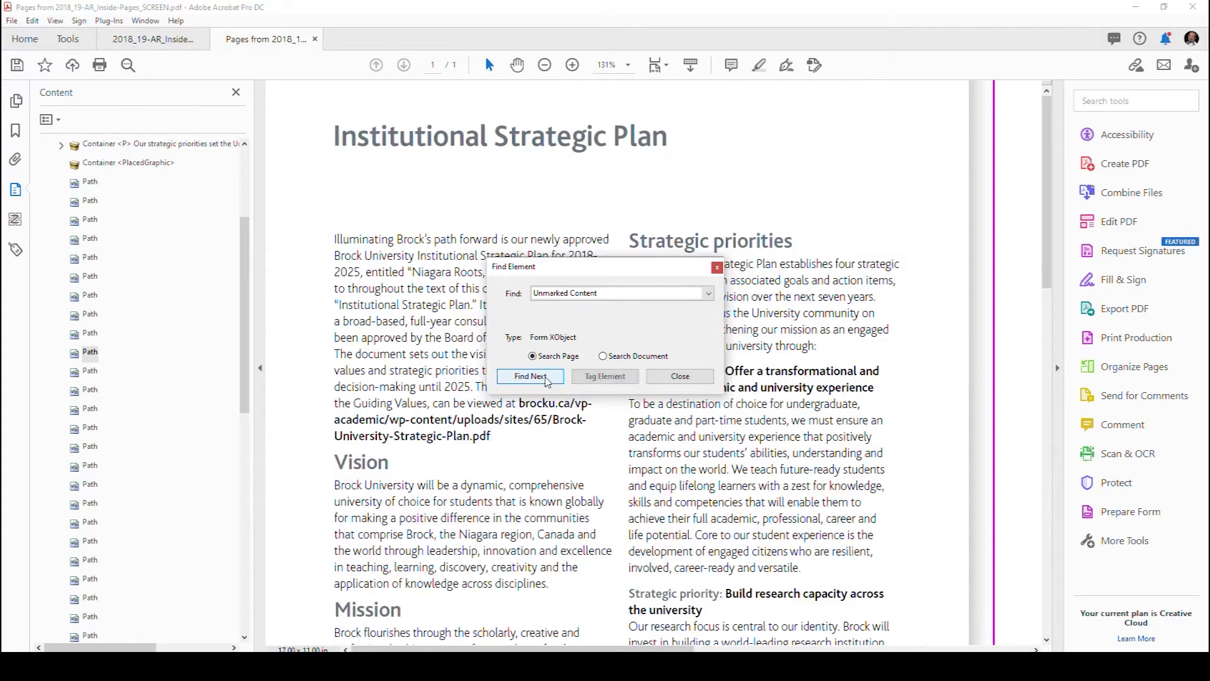
pyautogui.click(546, 377)
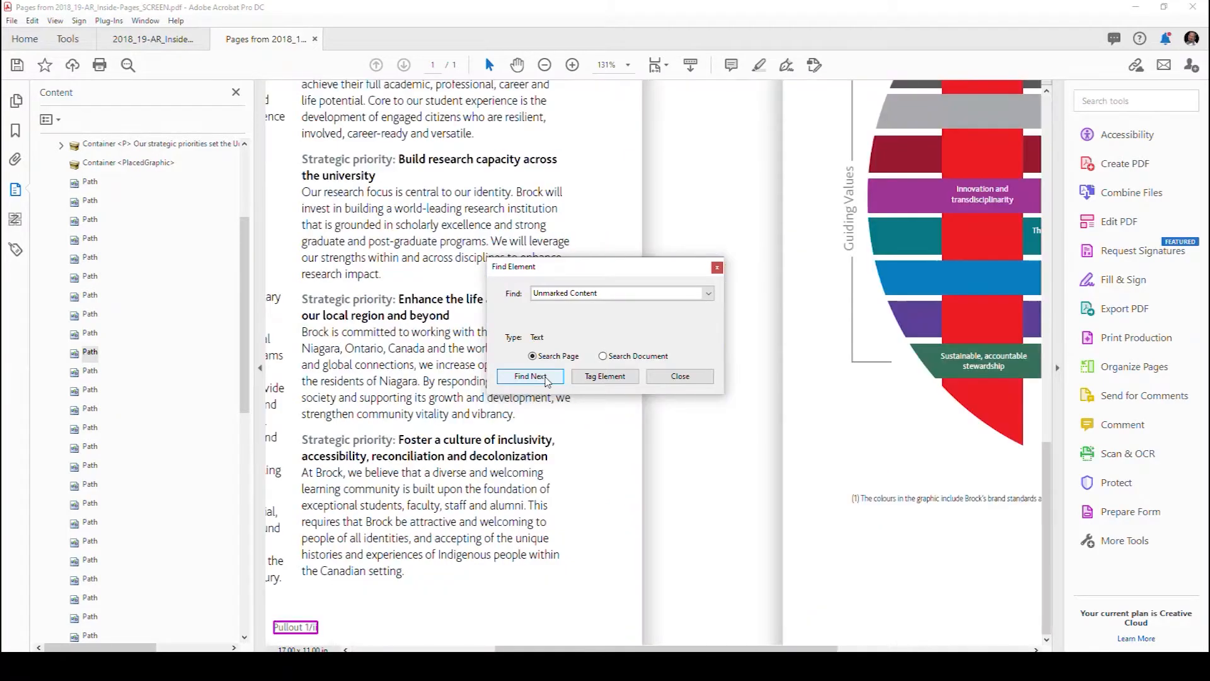
pyautogui.click(546, 377)
pyautogui.click(546, 377)
pyautogui.click(546, 377)
pyautogui.click(546, 377)
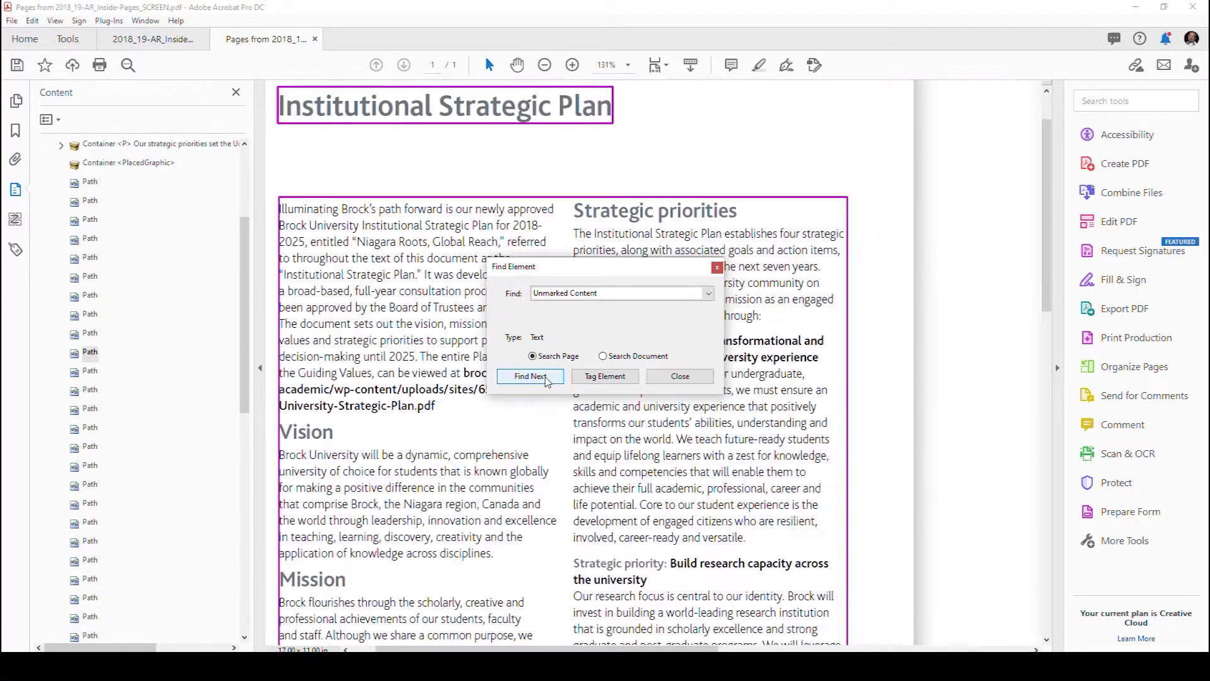
pyautogui.click(546, 377)
pyautogui.click(546, 377)
pyautogui.click(546, 377)
pyautogui.click(546, 377)
pyautogui.click(546, 377)
pyautogui.click(546, 377)
pyautogui.click(546, 377)
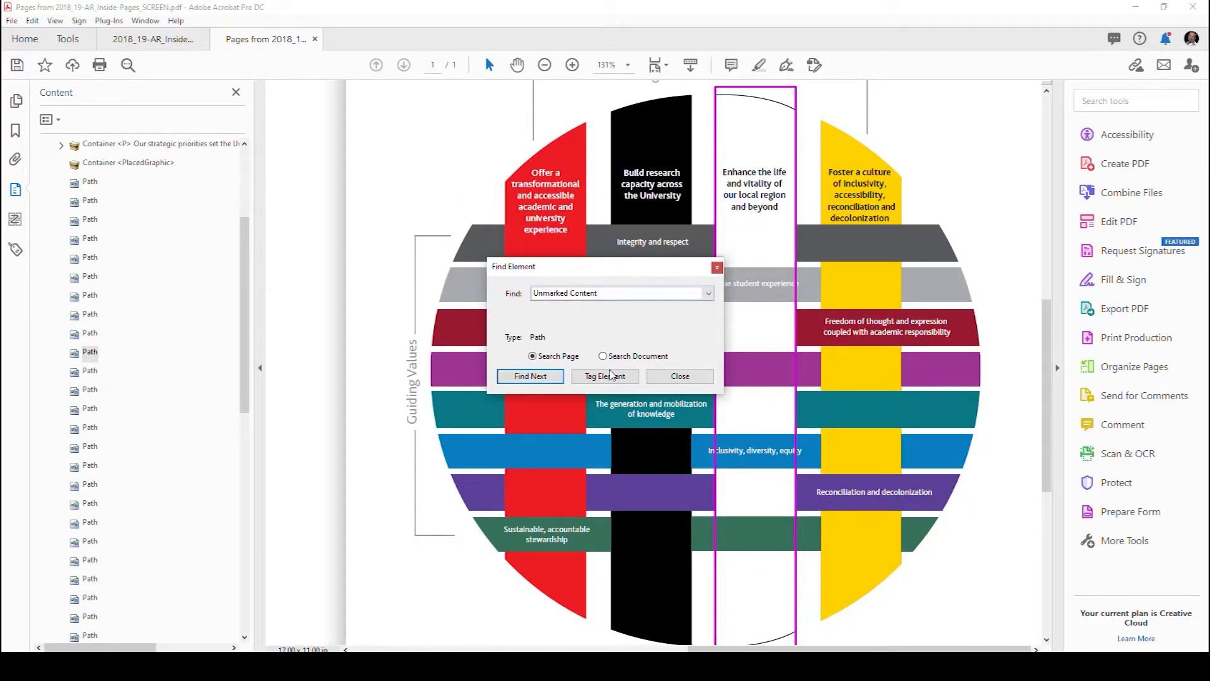
# Step: Tag the found white vertical bar as a Figure with the title "White Bar"
pyautogui.click(591, 376)
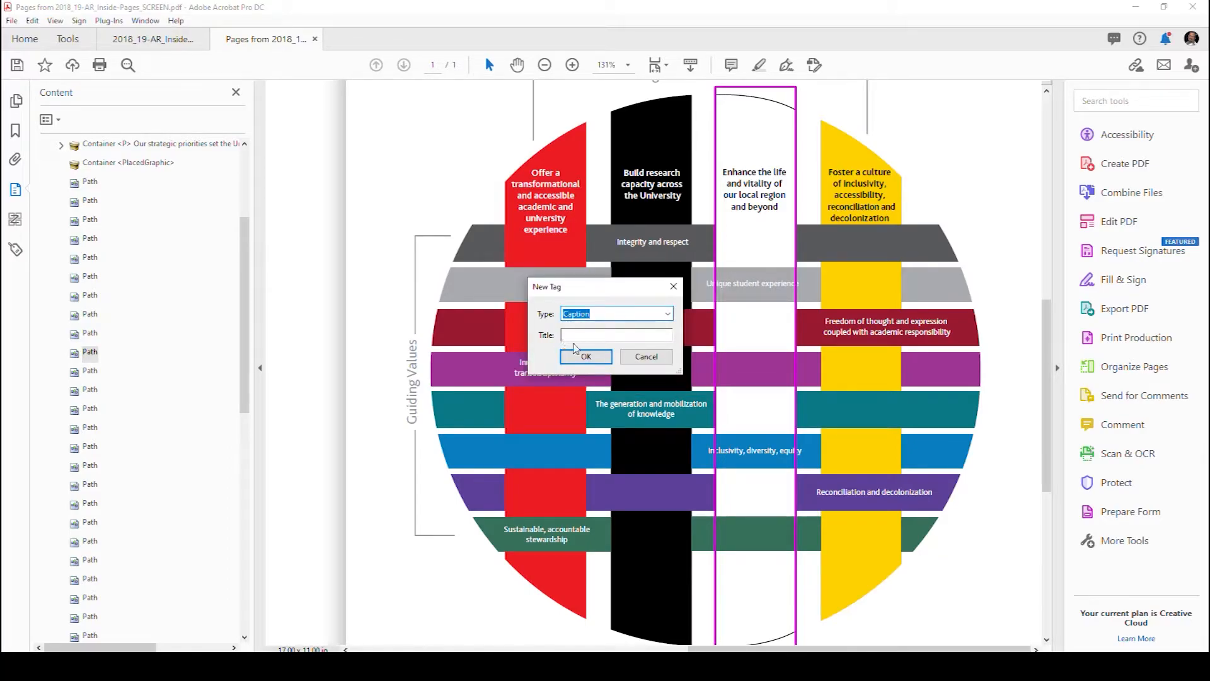
pyautogui.write('Figure')
pyautogui.write('White Bar')
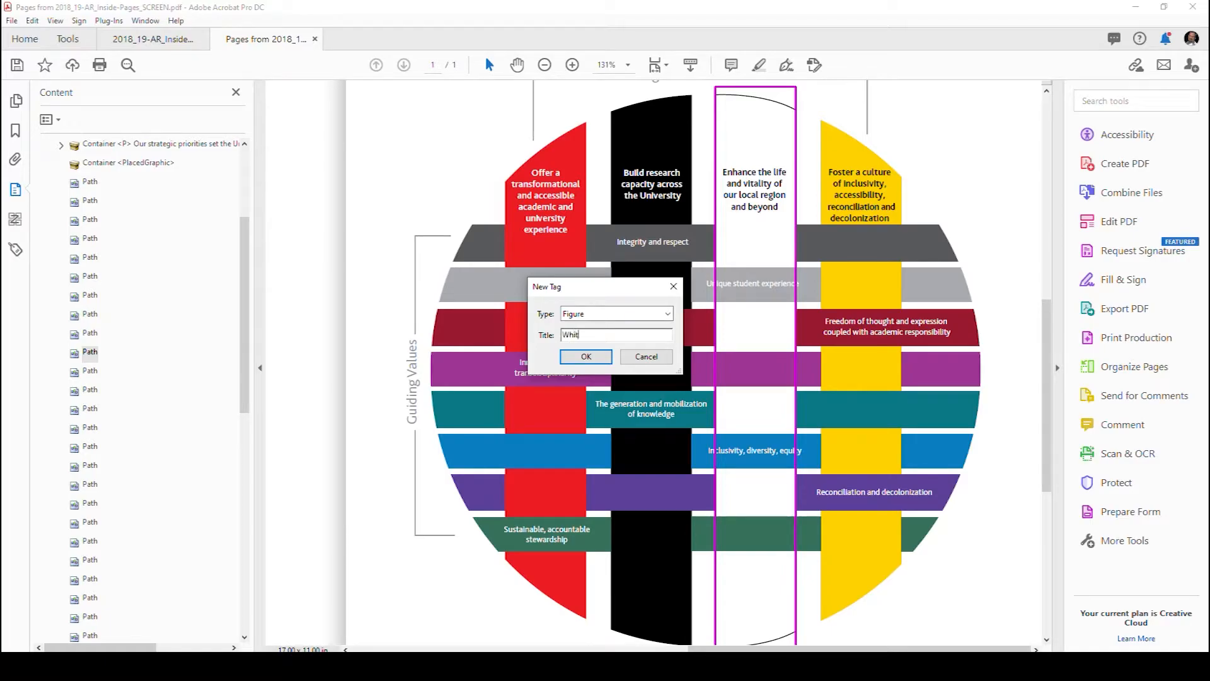
pyautogui.press('Return')
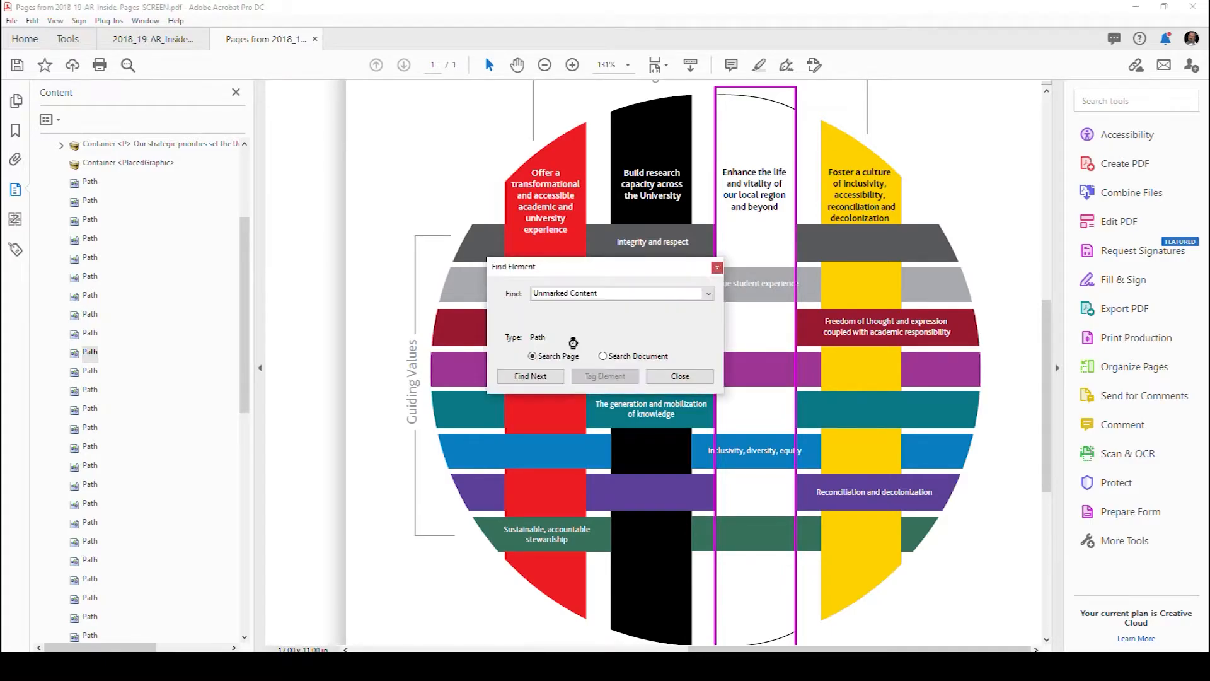
# Step: Move the White Bar Figure tag inside the Document tag, directly after the opening paragraph tag
pyautogui.click(679, 376)
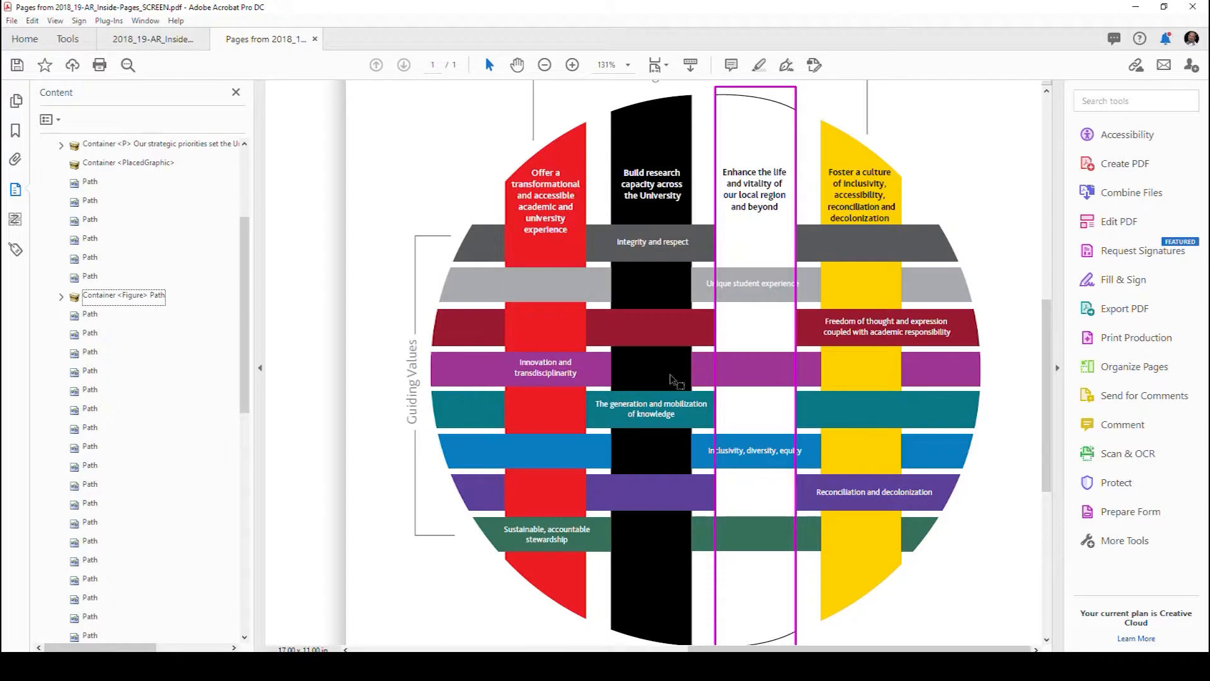
pyautogui.click(15, 249)
pyautogui.click(95, 185)
pyautogui.click(52, 186)
pyautogui.click(52, 168)
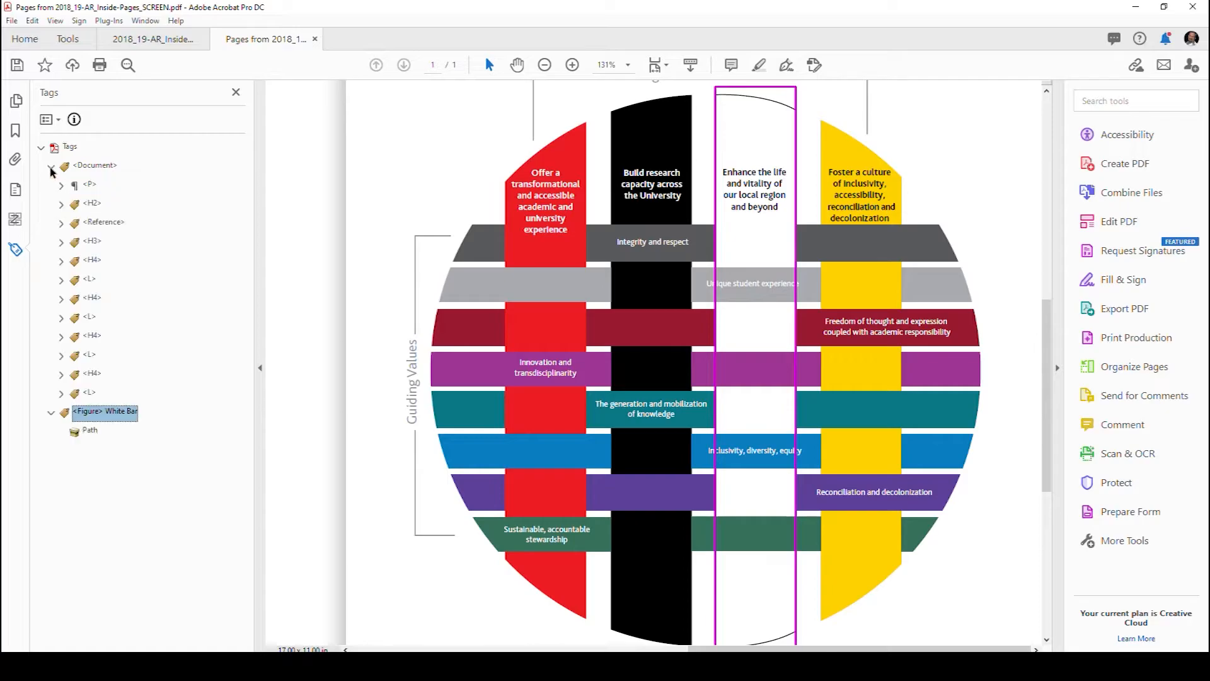
pyautogui.moveTo(86, 417); pyautogui.dragTo(78, 196)
# Step: Check what the neighbouring tags cover and move the White Bar Figure tag directly after the H2 heading tag
pyautogui.click(95, 186)
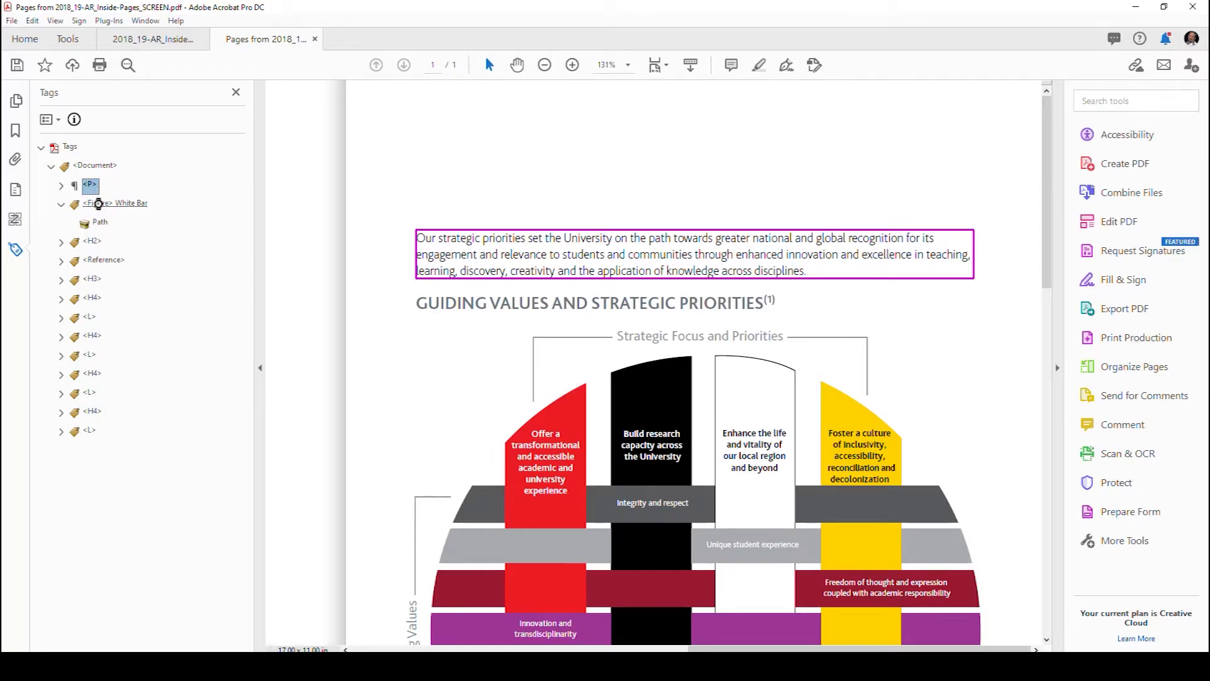
pyautogui.click(98, 205)
pyautogui.click(95, 242)
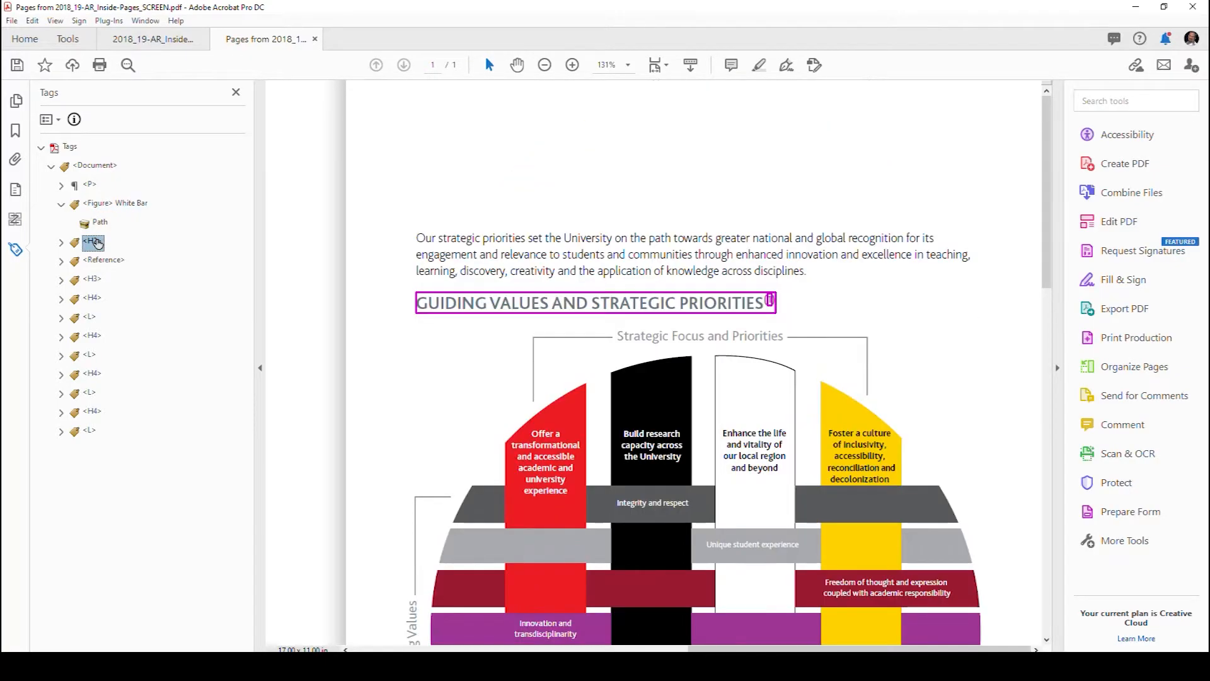
pyautogui.click(99, 205)
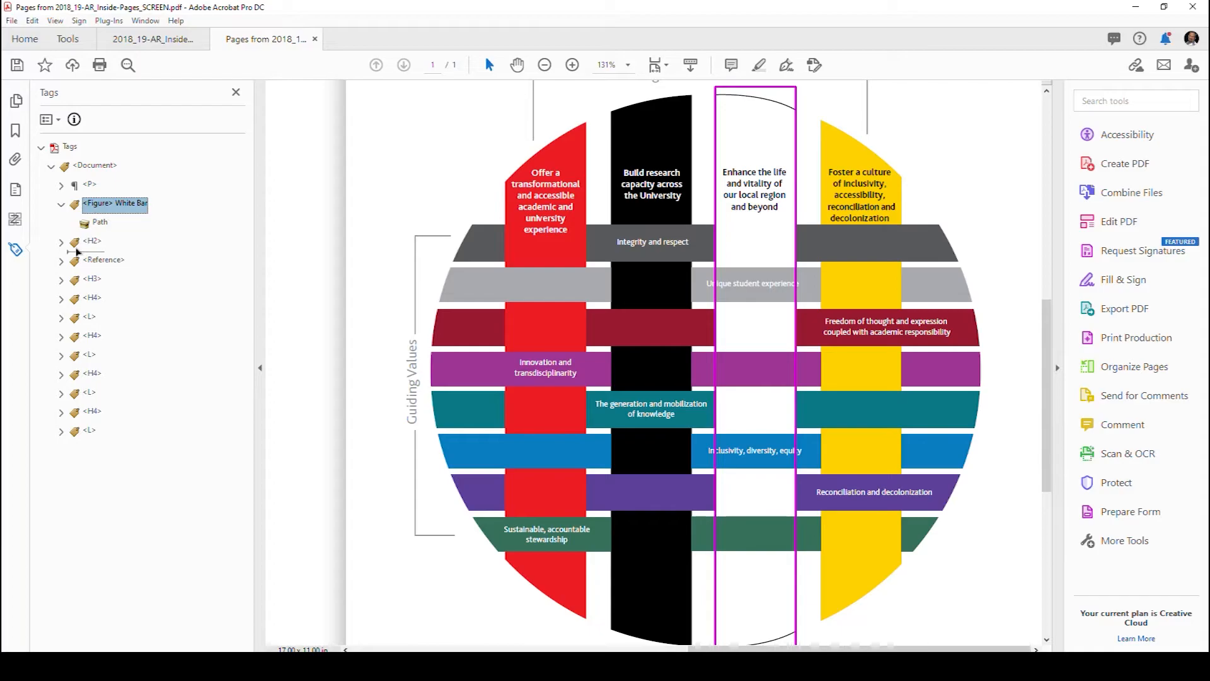
pyautogui.moveTo(78, 253); pyautogui.dragTo(82, 251)
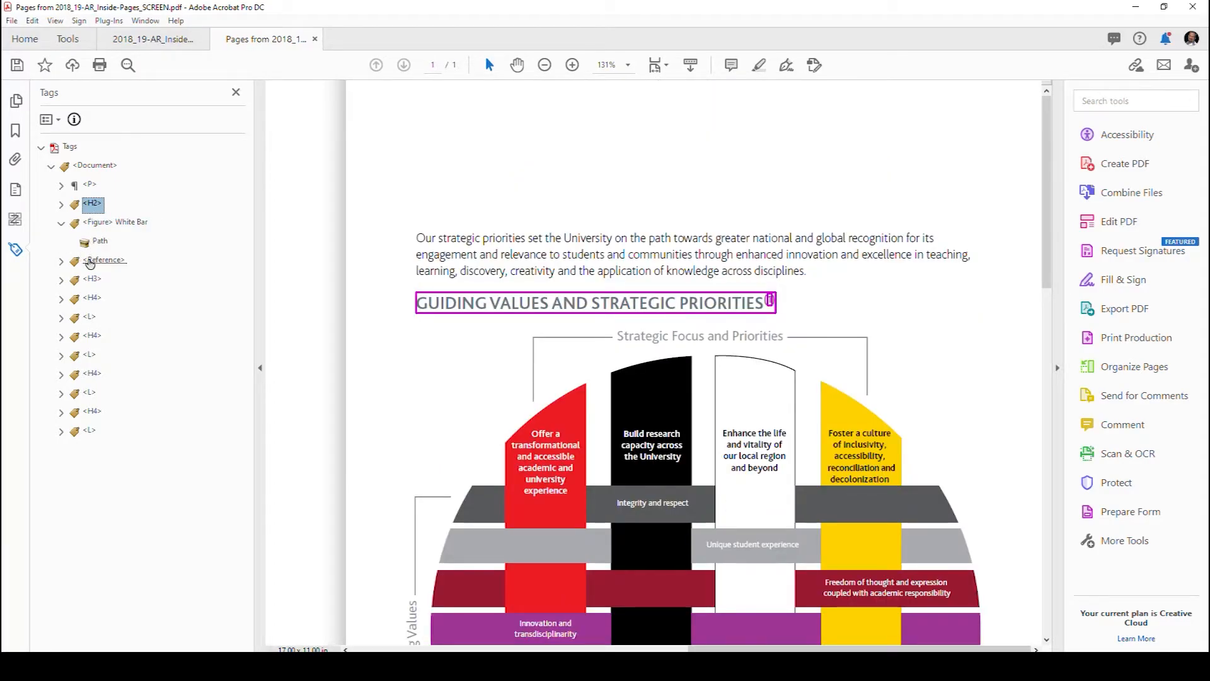
pyautogui.click(90, 261)
pyautogui.click(90, 280)
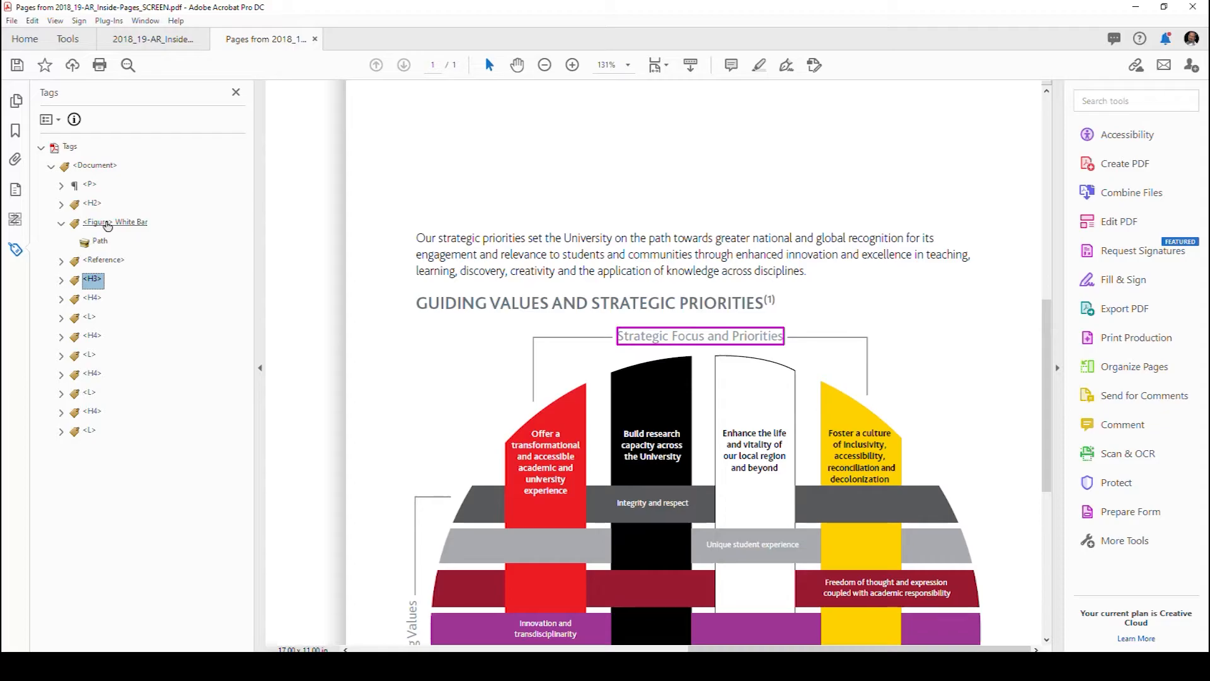
# Step: Begin the White Bar figure's alternate text with "Circular infographic displaying strategic focus and Priorites on one axis and"
pyautogui.click(107, 224)
pyautogui.click(61, 223)
pyautogui.rightClick(104, 228)
pyautogui.click(142, 551)
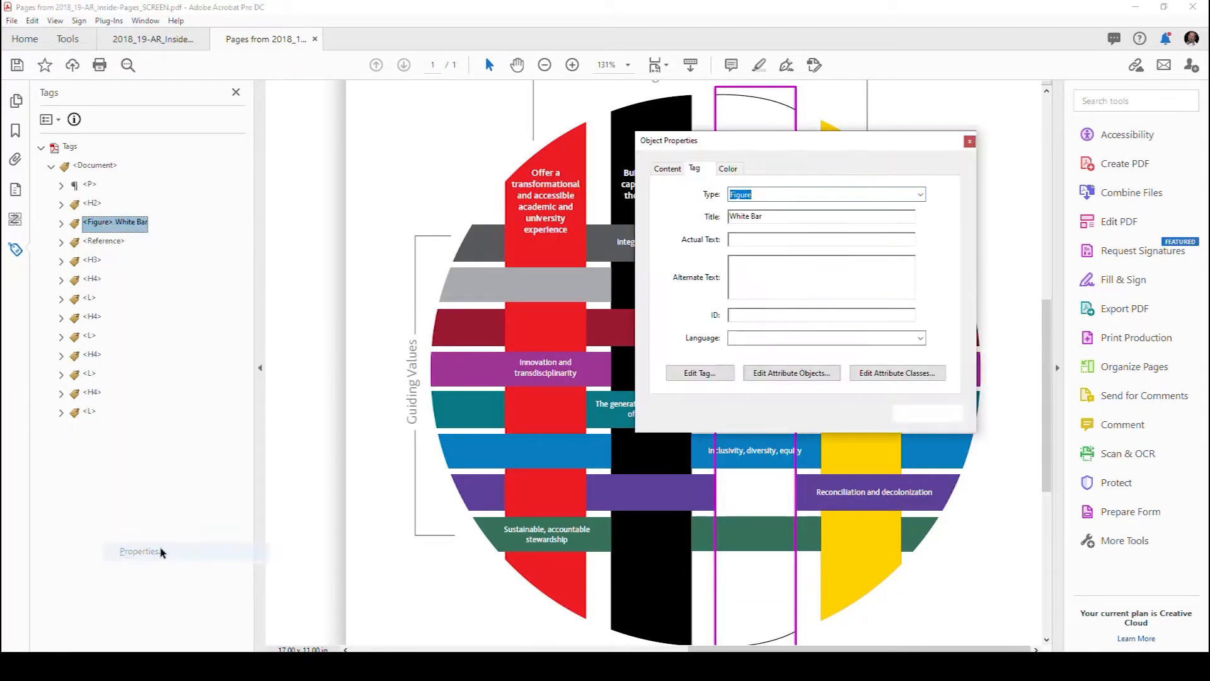
pyautogui.click(823, 261)
pyautogui.write('Ci')
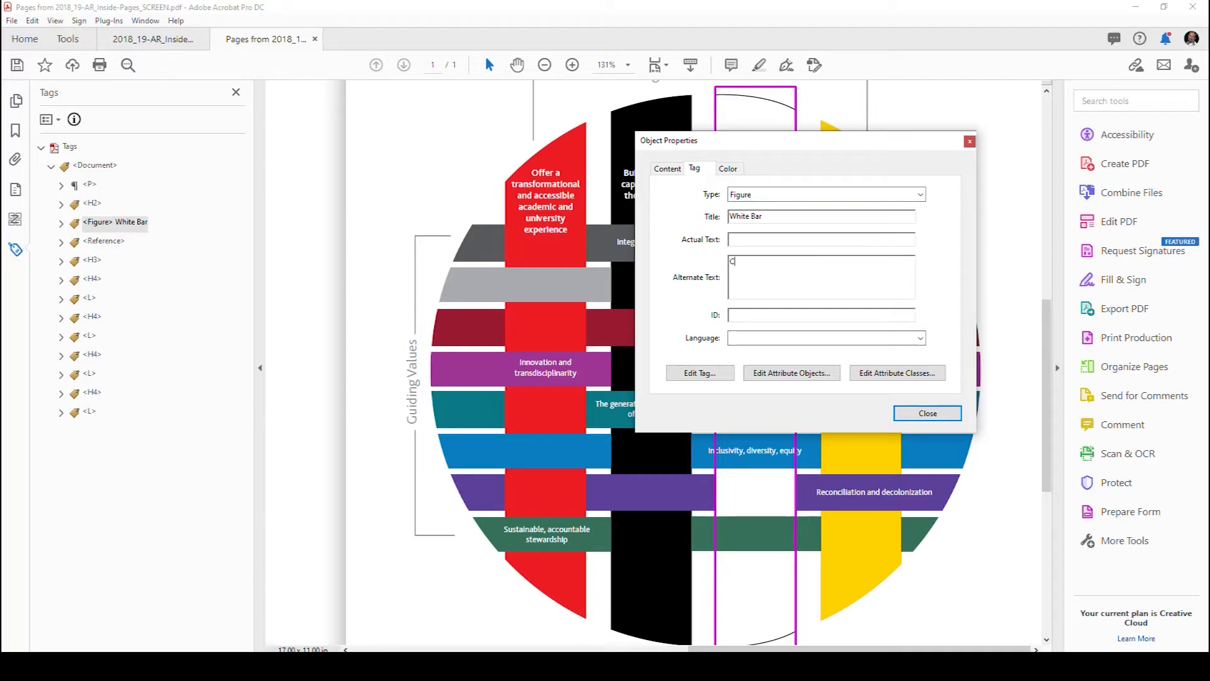
pyautogui.write('rcular infographic displaying values and')
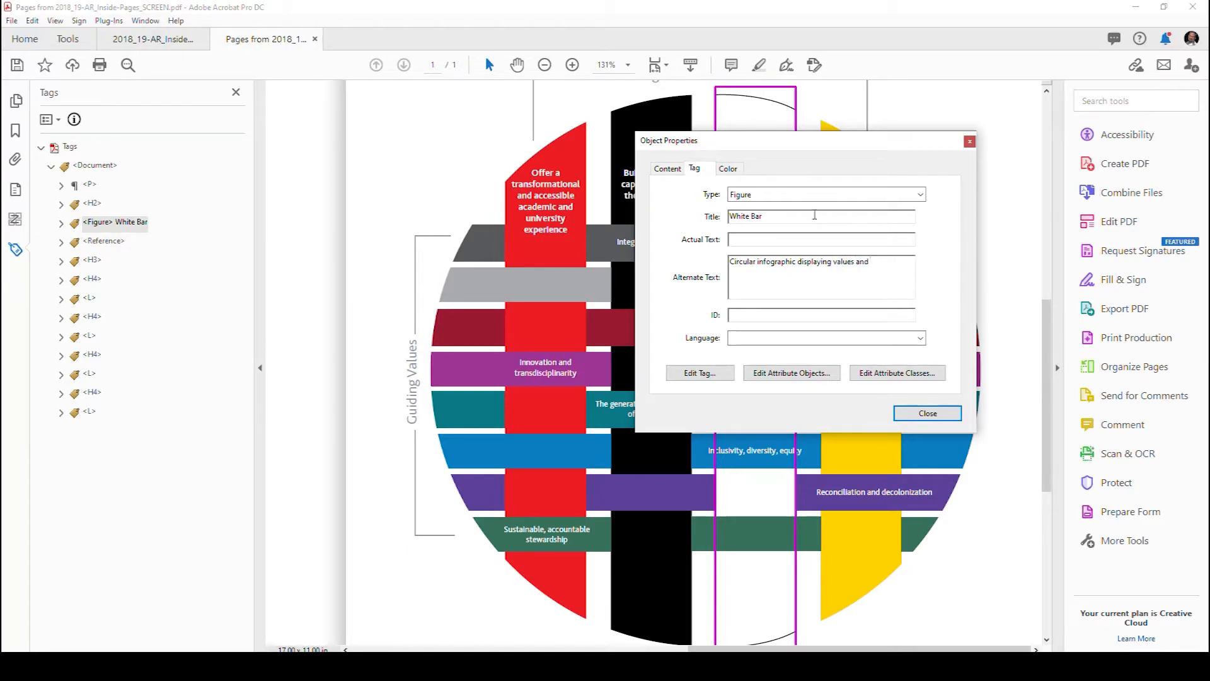
pyautogui.scroll(1, 514, 174)
pyautogui.hotkey('ctrl', 'shift', 'Left')
pyautogui.hotkey('ctrl', 'shift', 'Left')
pyautogui.write('s')
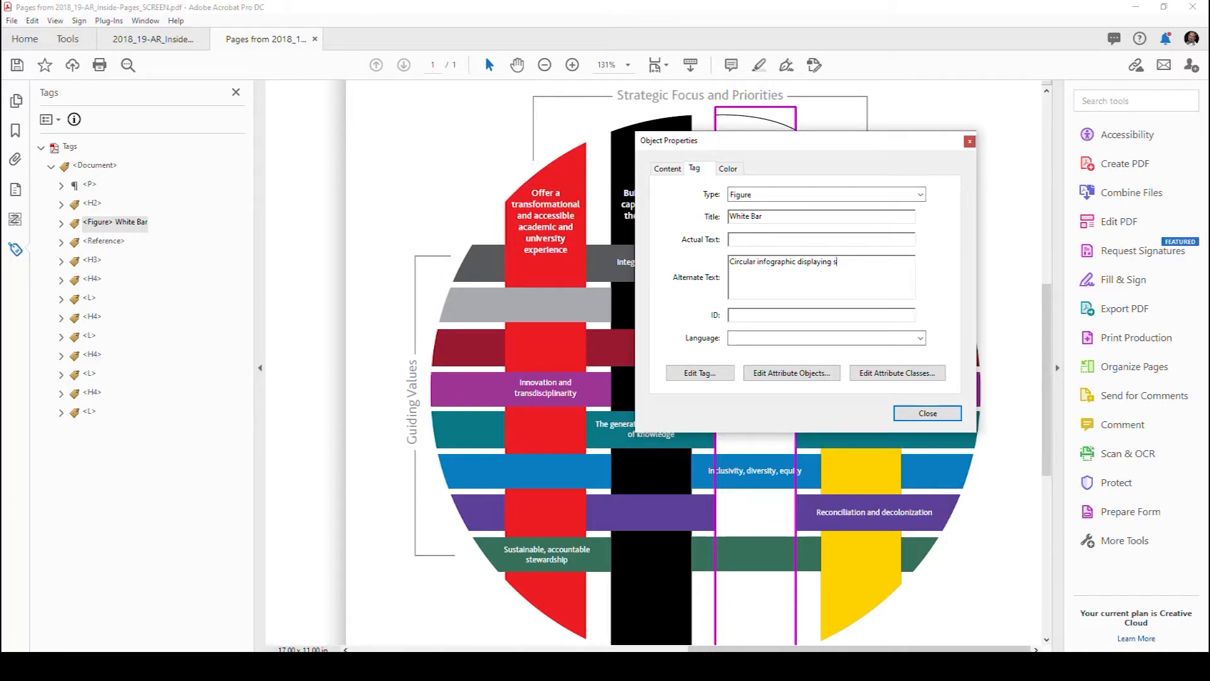
pyautogui.write('trategic focus and')
pyautogui.press('BackSpace')
pyautogui.press('BackSpace')
pyautogui.press('BackSpace')
pyautogui.write('and Priorites on one ac')
pyautogui.press('BackSpace')
pyautogui.write('xes  and')
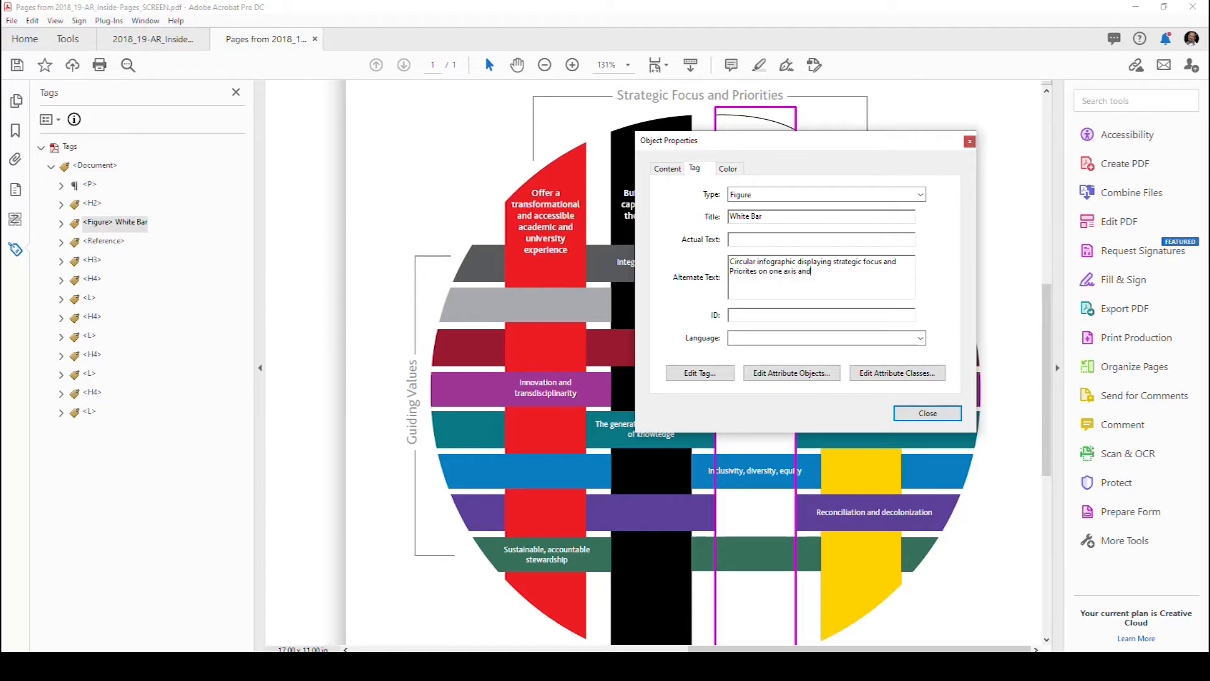
# Step: Continue the figure's alternate text with "guiding values on the other"
pyautogui.write(' guiding vlaude')
pyautogui.press('BackSpace')
pyautogui.press('BackSpace')
pyautogui.press('BackSpace')
pyautogui.press('BackSpace')
pyautogui.press('BackSpace')
pyautogui.press('BackSpace')
pyautogui.press('BackSpace')
pyautogui.press('BackSpace')
pyautogui.press('BackSpace')
pyautogui.press('BackSpace')
pyautogui.press('BackSpace')
pyautogui.press('BackSpace')
pyautogui.press('BackSpace')
pyautogui.write('uiding vlaue')
pyautogui.press('BackSpace')
pyautogui.press('BackSpace')
pyautogui.write('alues on the other acces')
pyautogui.press('BackSpace')
pyautogui.press('BackSpace')
pyautogui.press('BackSpace')
pyautogui.press('BackSpace')
pyautogui.press('BackSpace')
# Step: Finish the figure's alternate text with "axis. Text is described in the following 4 paragraphs." and close its properties
pyautogui.write('axis. Text is described in the')
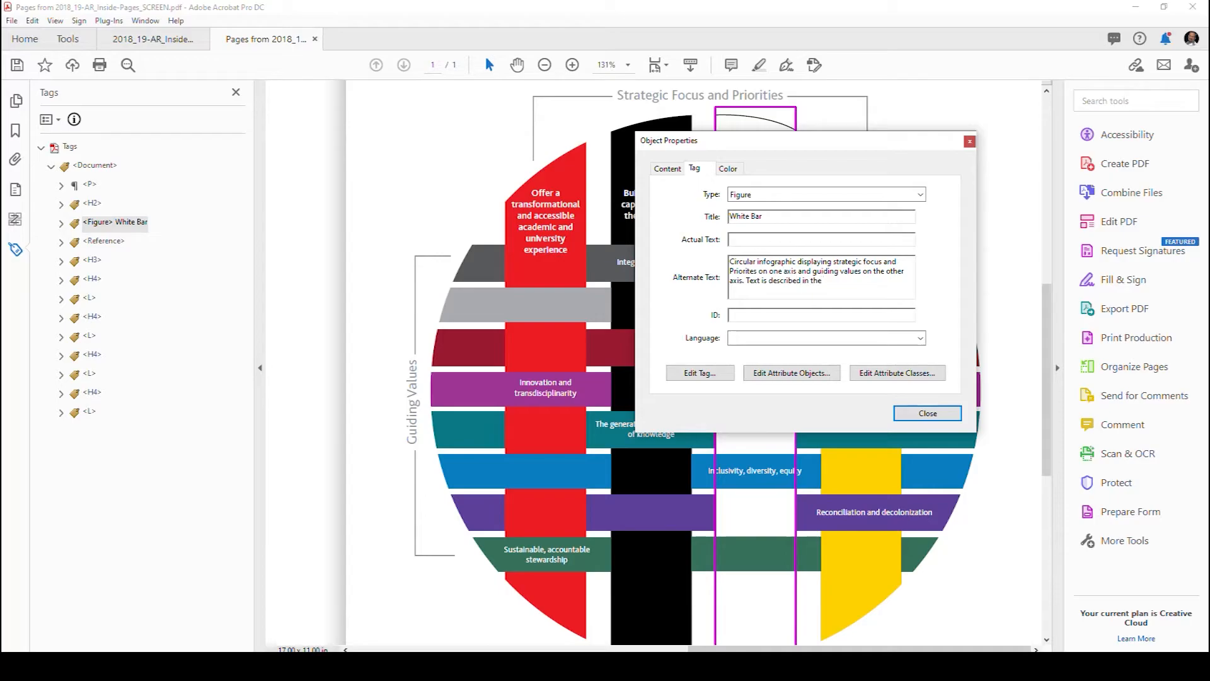
pyautogui.write(' fool')
pyautogui.press('BackSpace')
pyautogui.write('llowing 4 paragraphs/.')
pyautogui.click(928, 413)
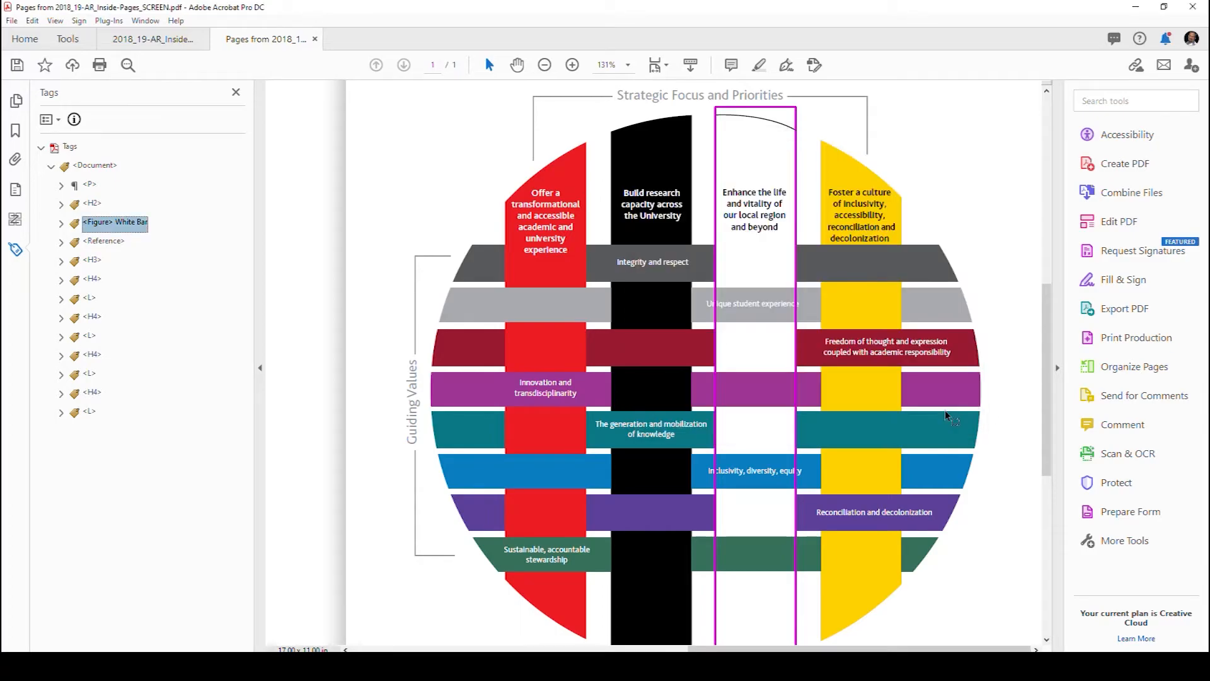
# Step: Move the White Bar Figure tag directly after the Reference tag and check the resulting tag order
pyautogui.click(110, 224)
pyautogui.moveTo(110, 225); pyautogui.dragTo(79, 252)
pyautogui.click(93, 203)
pyautogui.click(99, 223)
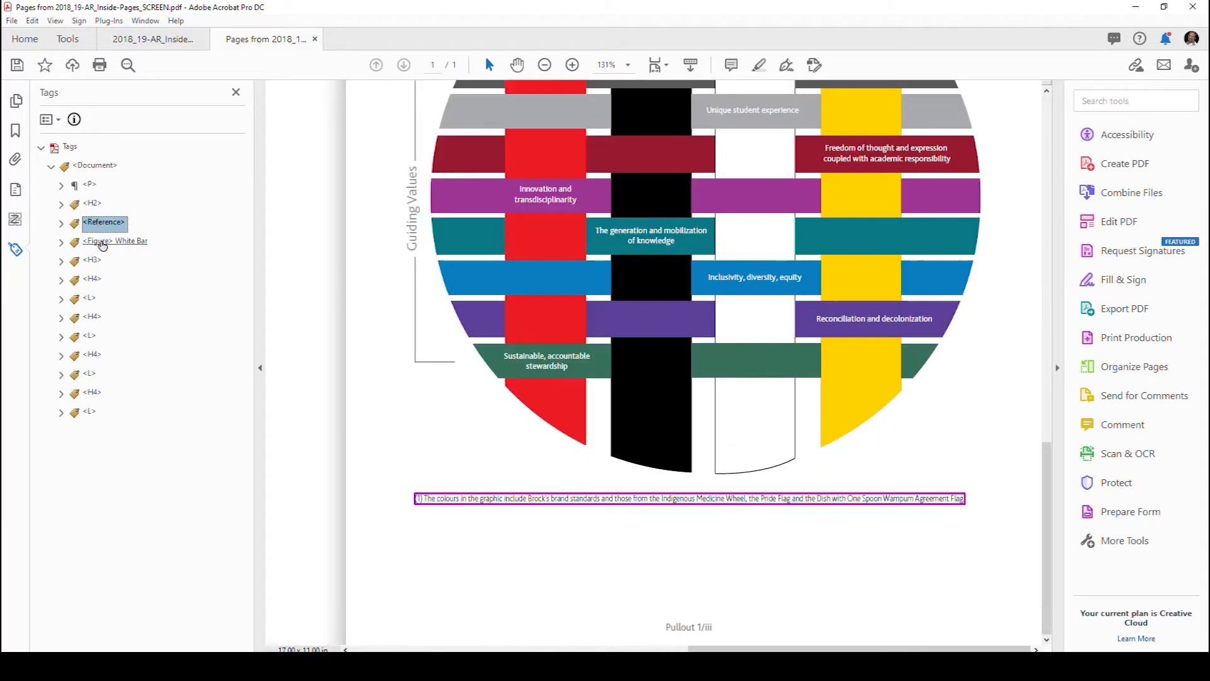
pyautogui.click(102, 243)
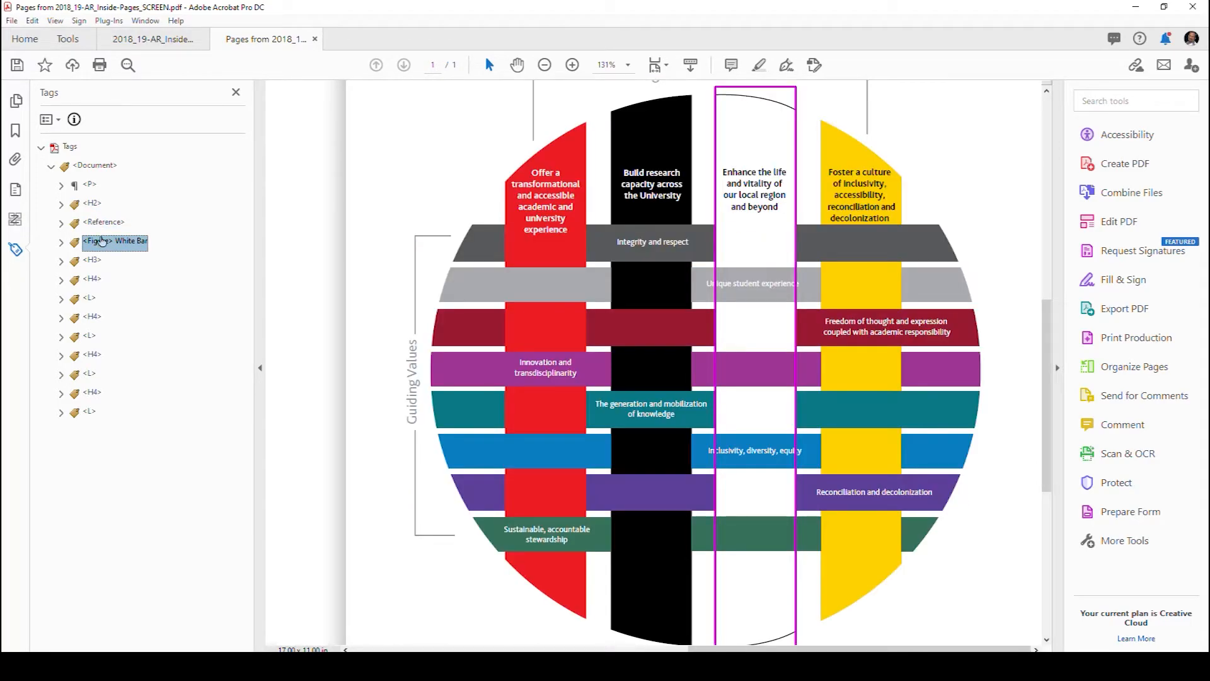
# Step: Examine which parts of the graphic are covered by the tags from the H3 heading through the last list
pyautogui.scroll(2, 544, 297)
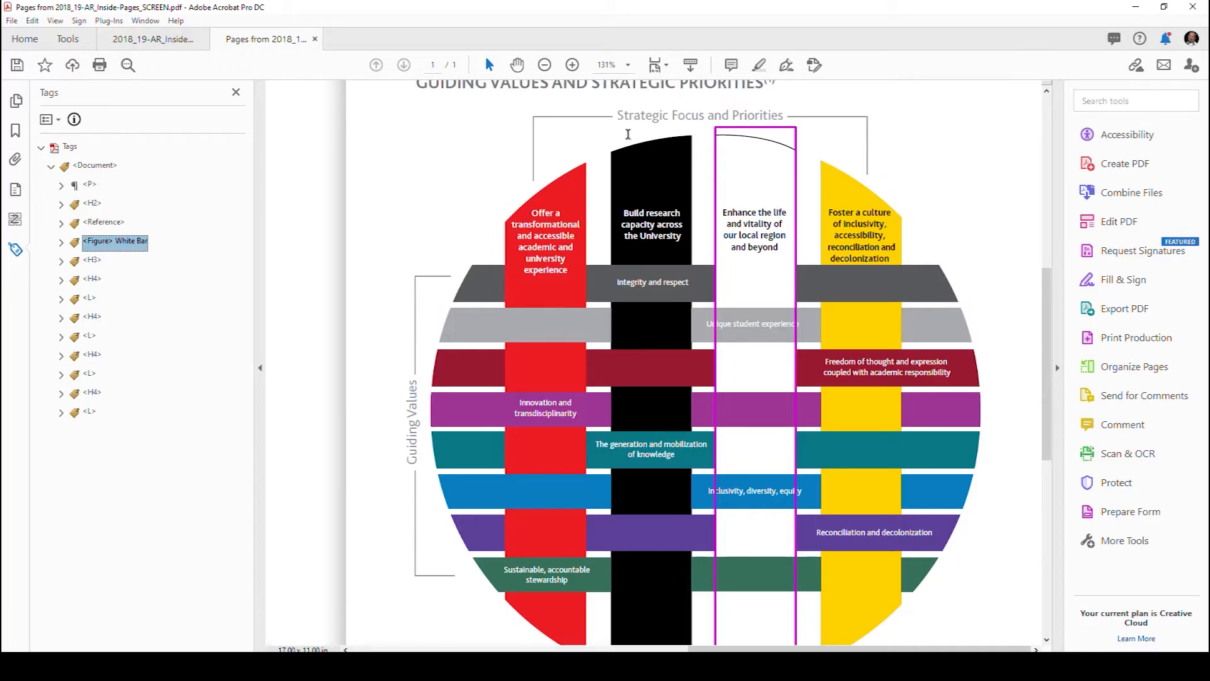
pyautogui.click(94, 261)
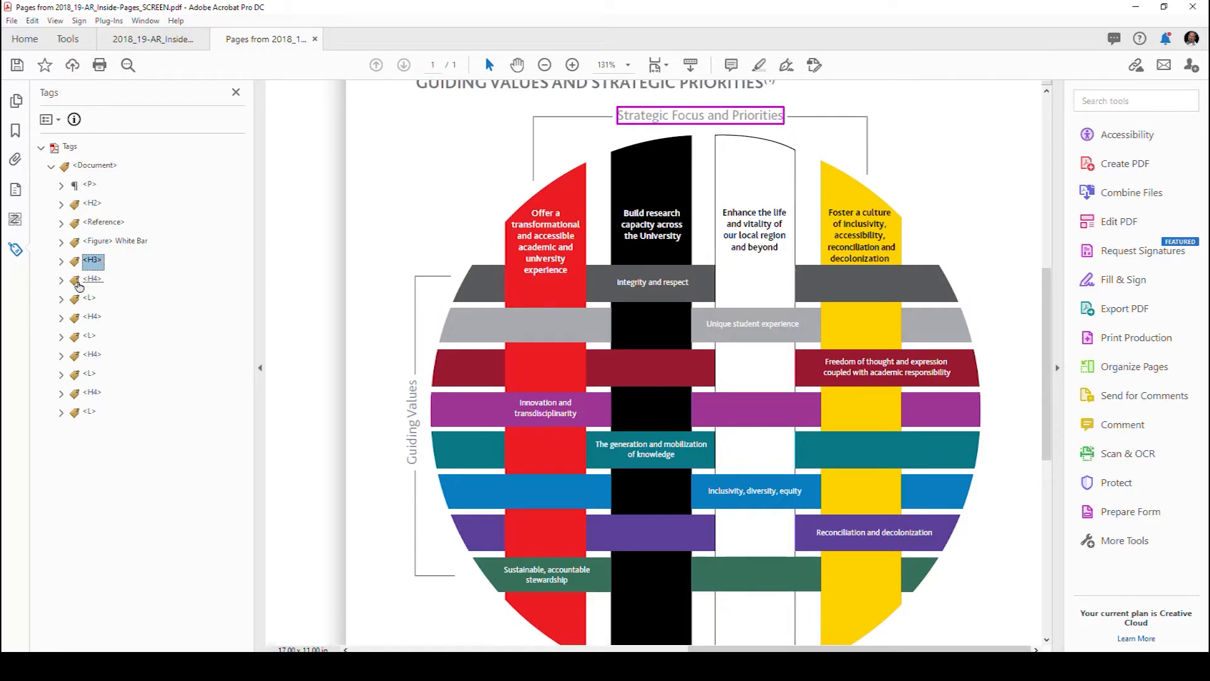
pyautogui.click(106, 246)
pyautogui.click(93, 261)
pyautogui.keyDown('shift'); pyautogui.click(92, 413); pyautogui.keyUp('shift')
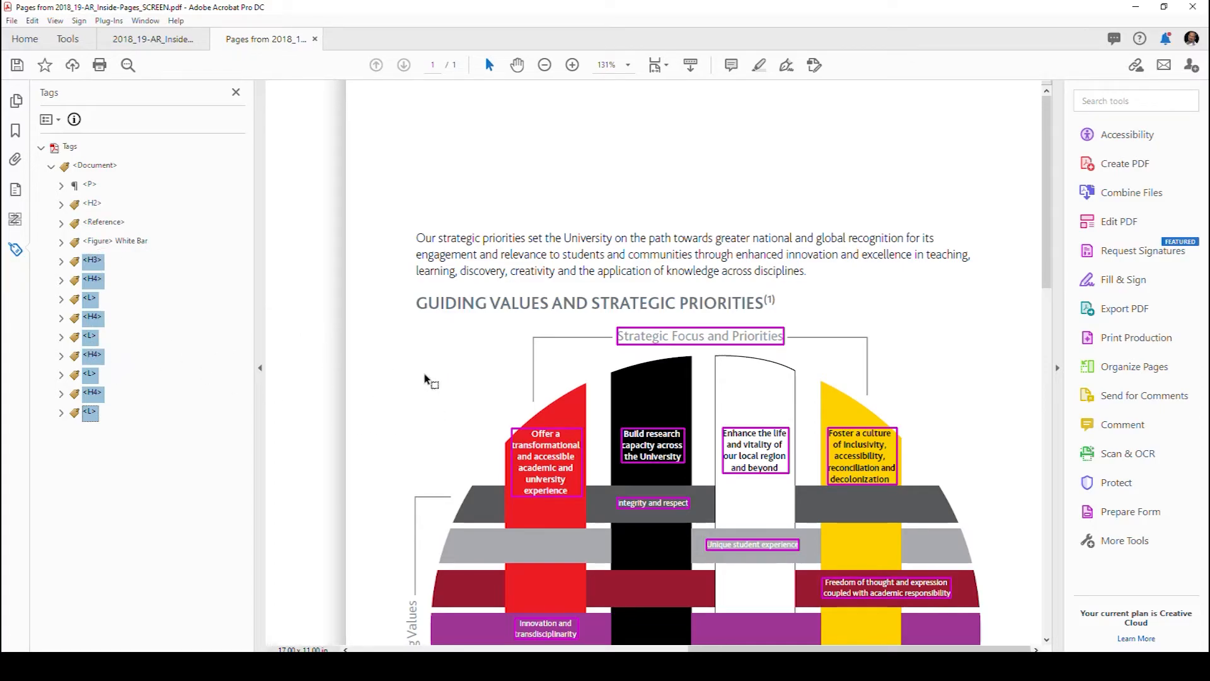
pyautogui.scroll(-5, 400, 369)
pyautogui.scroll(-3, 572, 441)
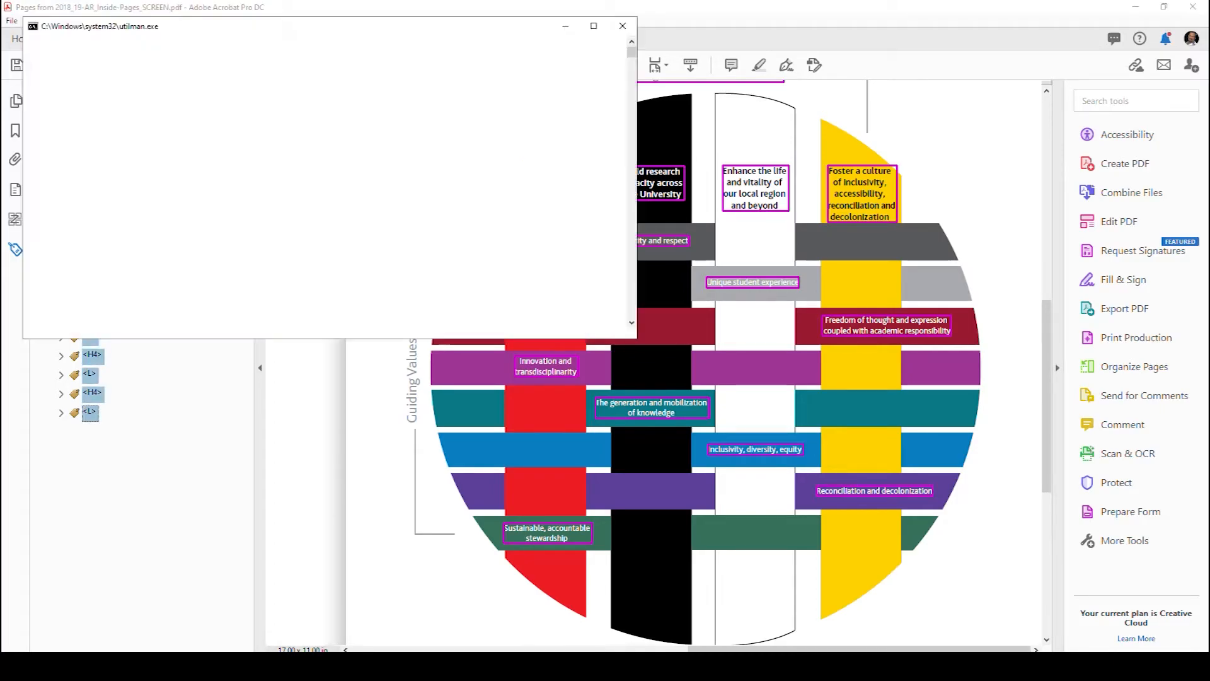
pyautogui.click(698, 381)
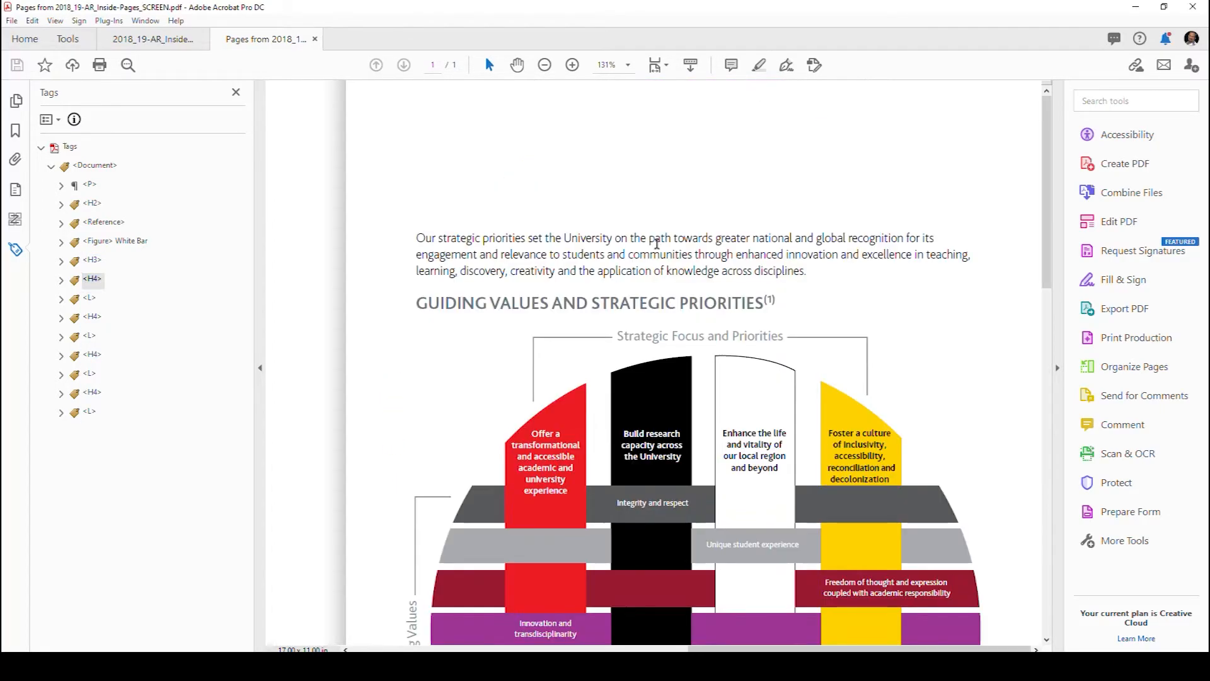